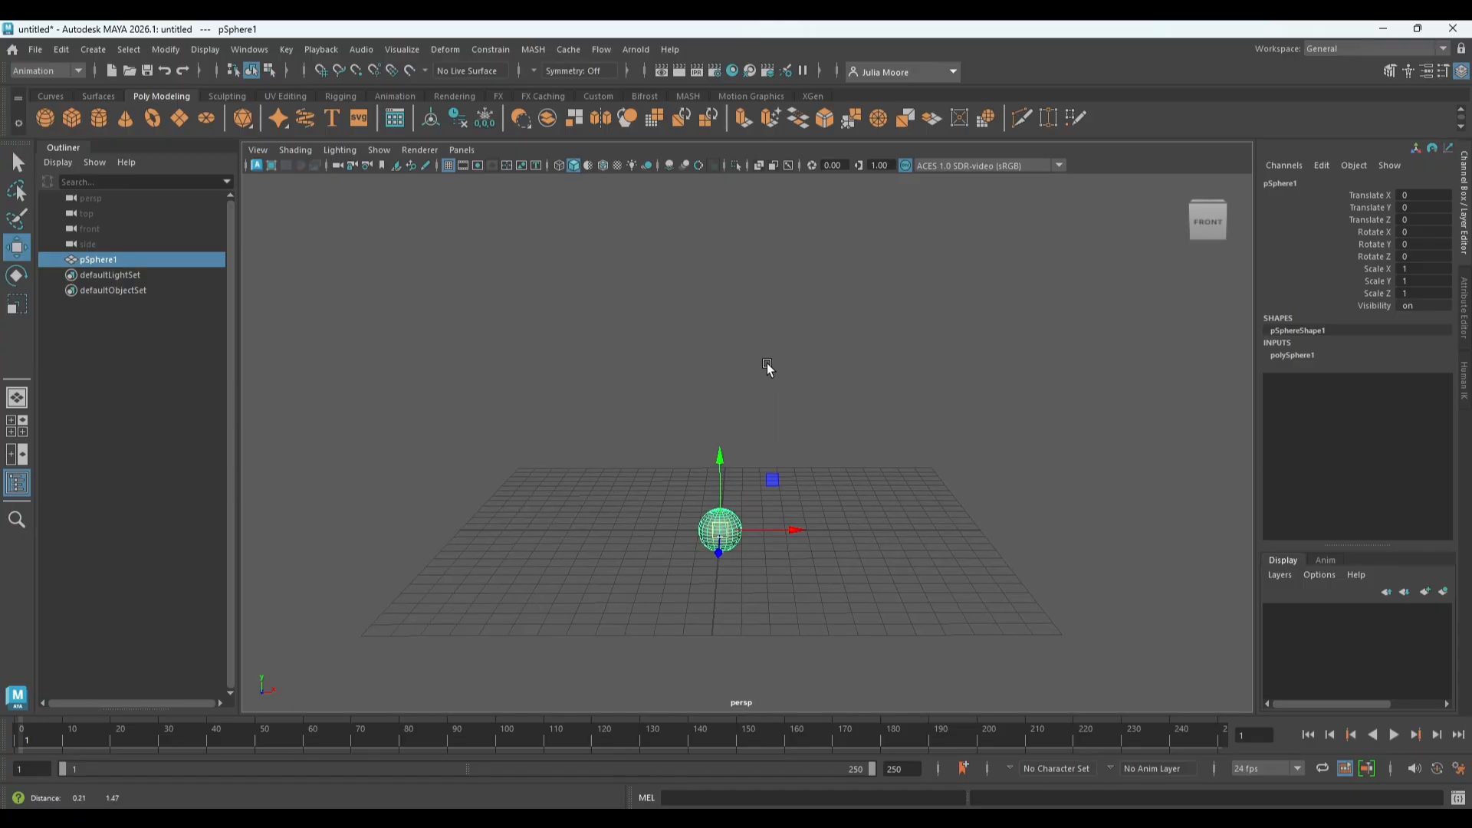
# Set the sphere's X, Y and Z scale to 0.5.
pyautogui.keyDown('alt'); pyautogui.moveTo(858, 481); pyautogui.dragTo(882, 407, button='middle'); pyautogui.keyUp('alt')
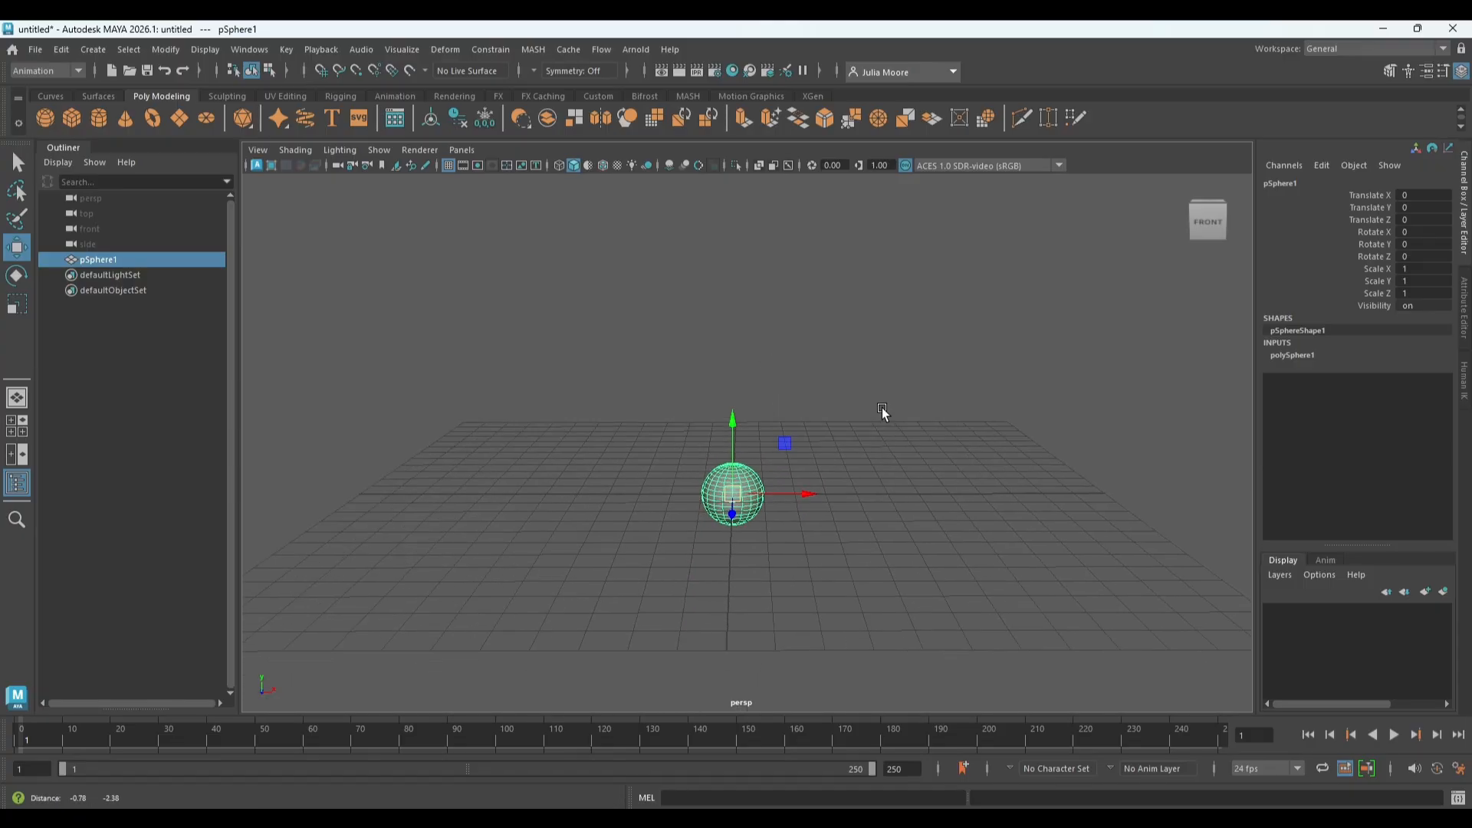
pyautogui.moveTo(1415, 268); pyautogui.dragTo(1416, 293)
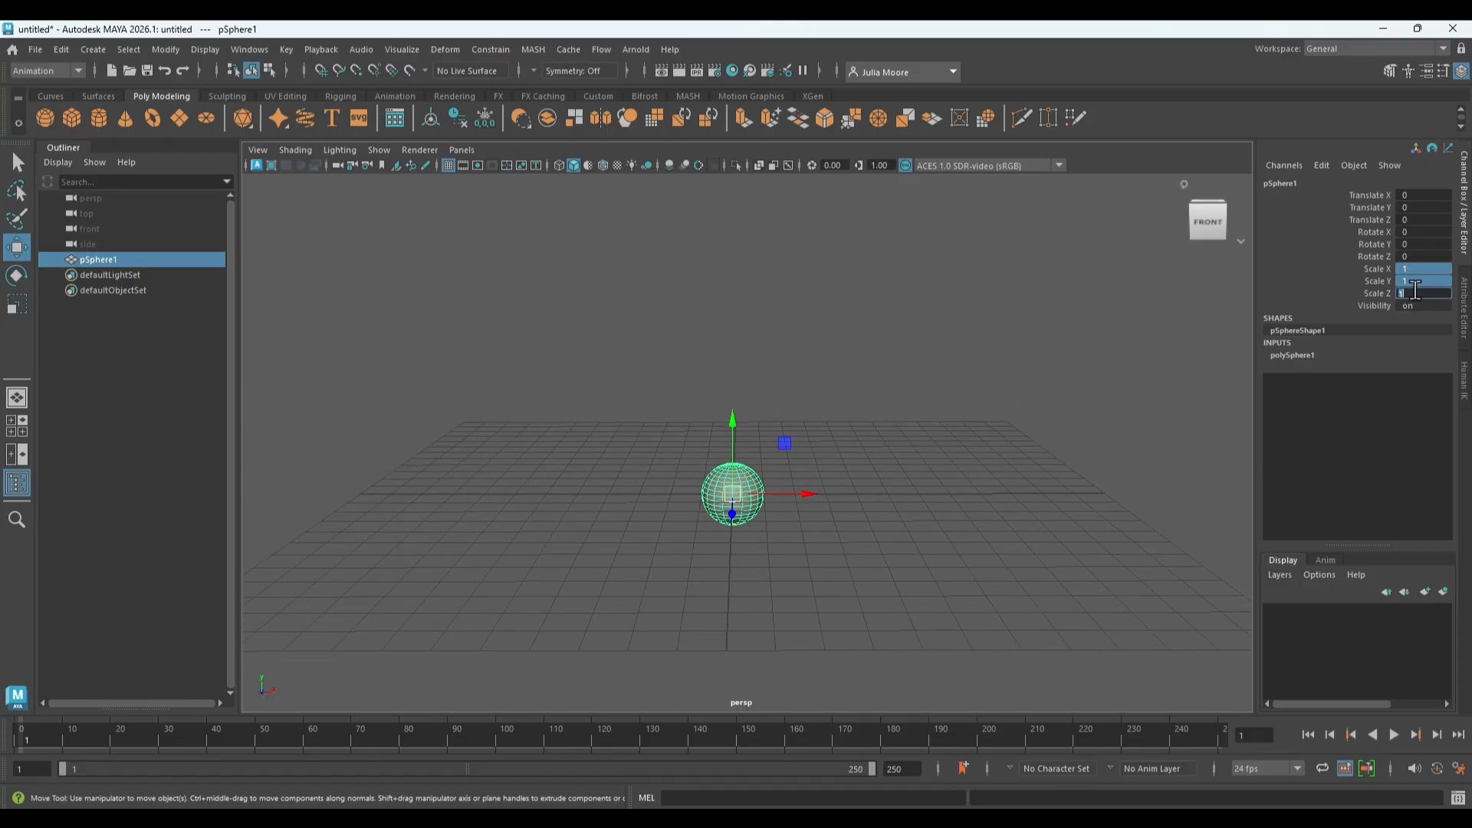
pyautogui.write('0.5')
pyautogui.press('Return')
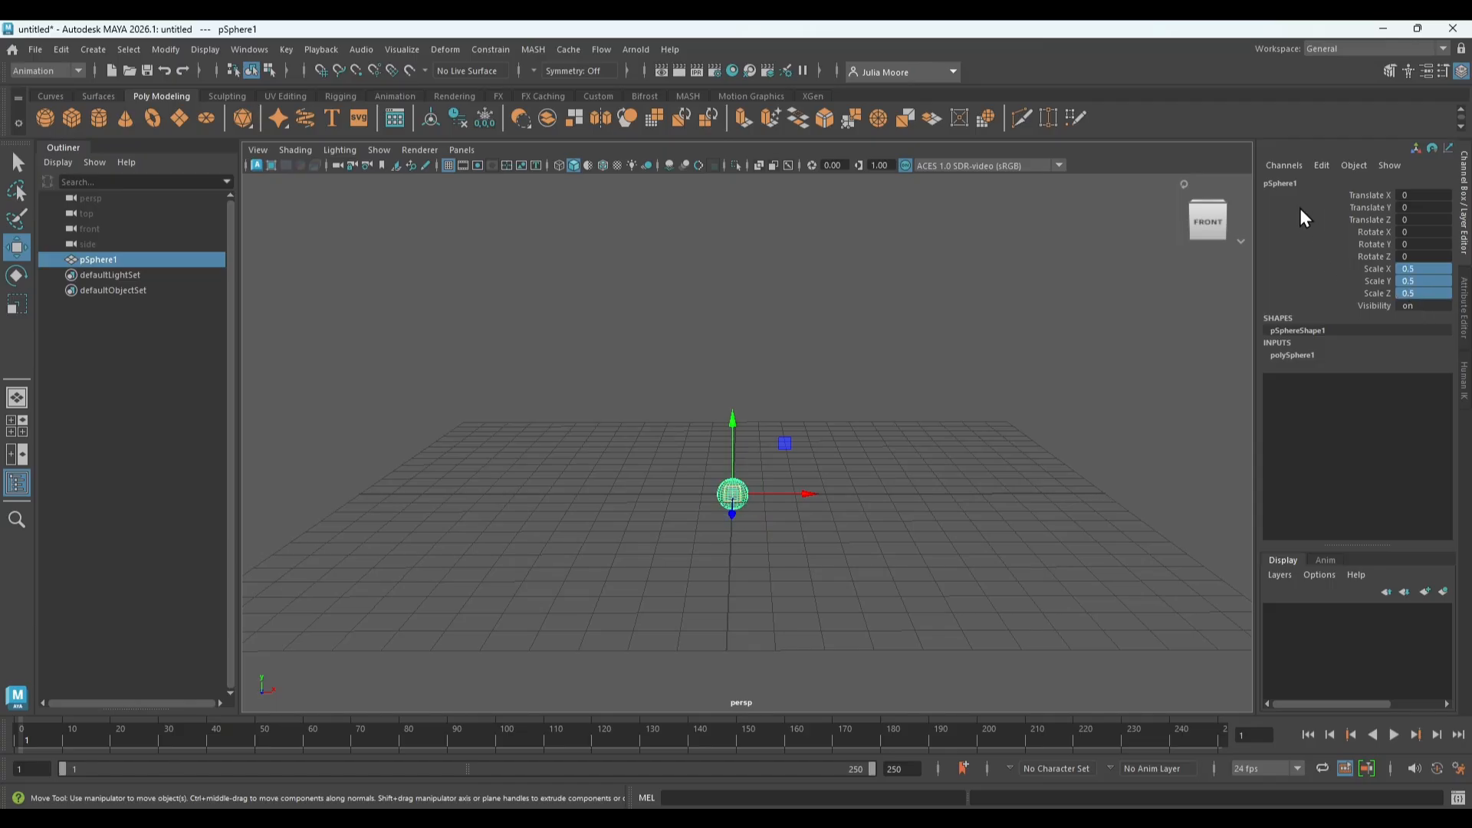
# Rename the sphere as Ball.
pyautogui.doubleClick(1290, 185)
pyautogui.write('Bal')
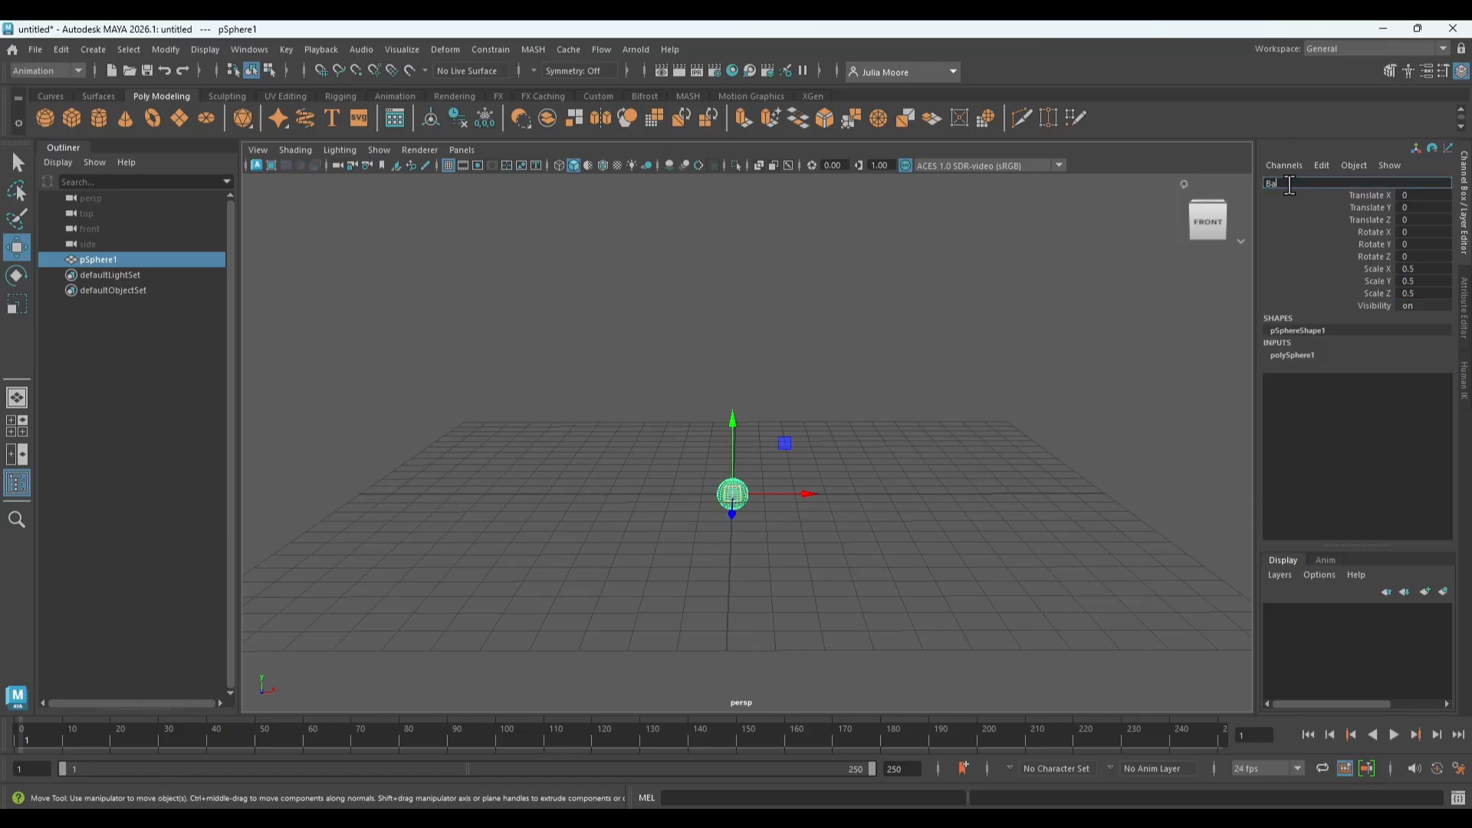
pyautogui.write('l')
pyautogui.press('Return')
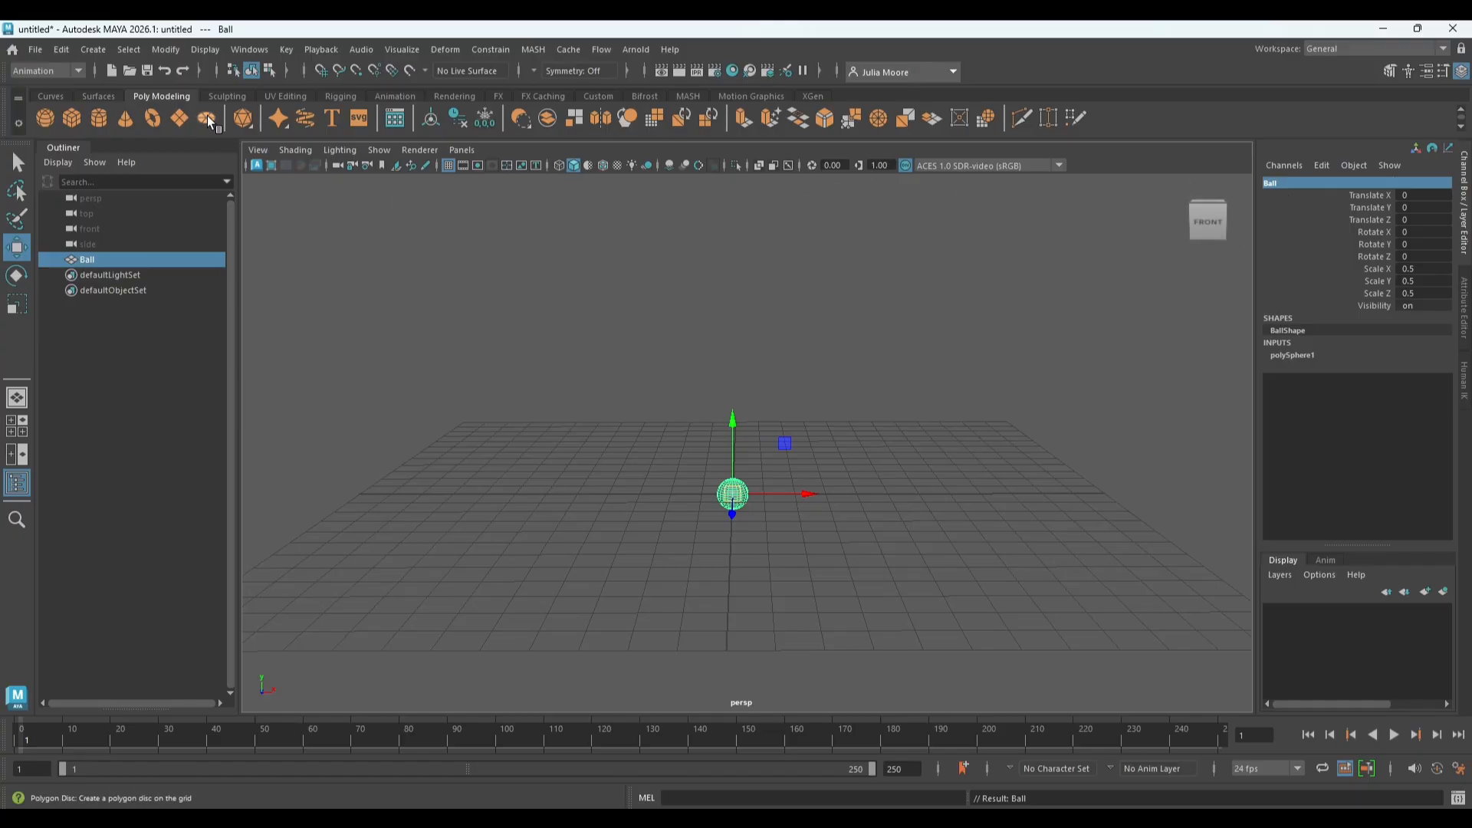
# Create a polygon plane and scale it uniformly to about 25.3 as the ground.
pyautogui.click(175, 118)
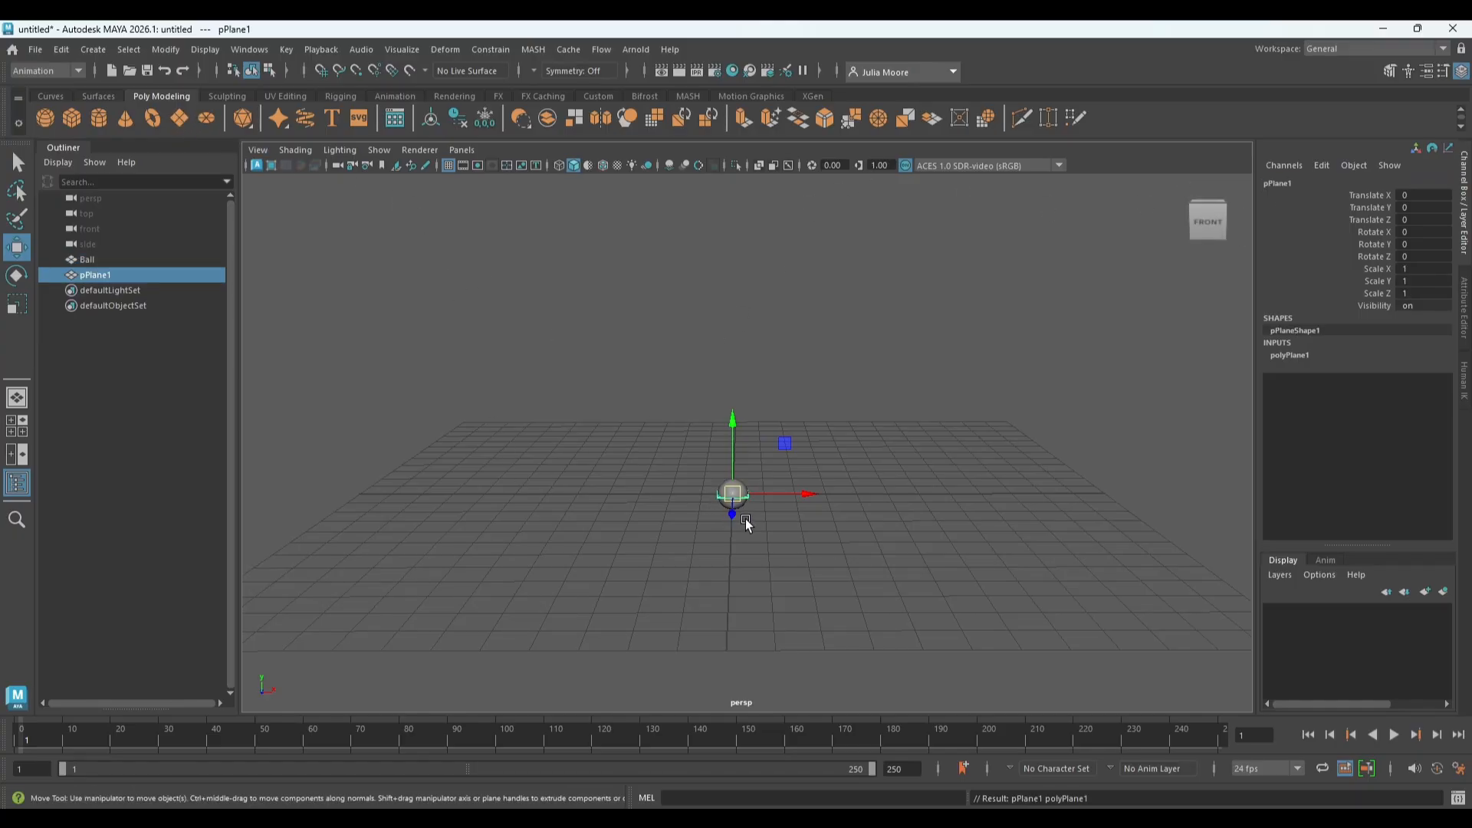
pyautogui.press('r')
pyautogui.moveTo(733, 493); pyautogui.dragTo(1272, 514)
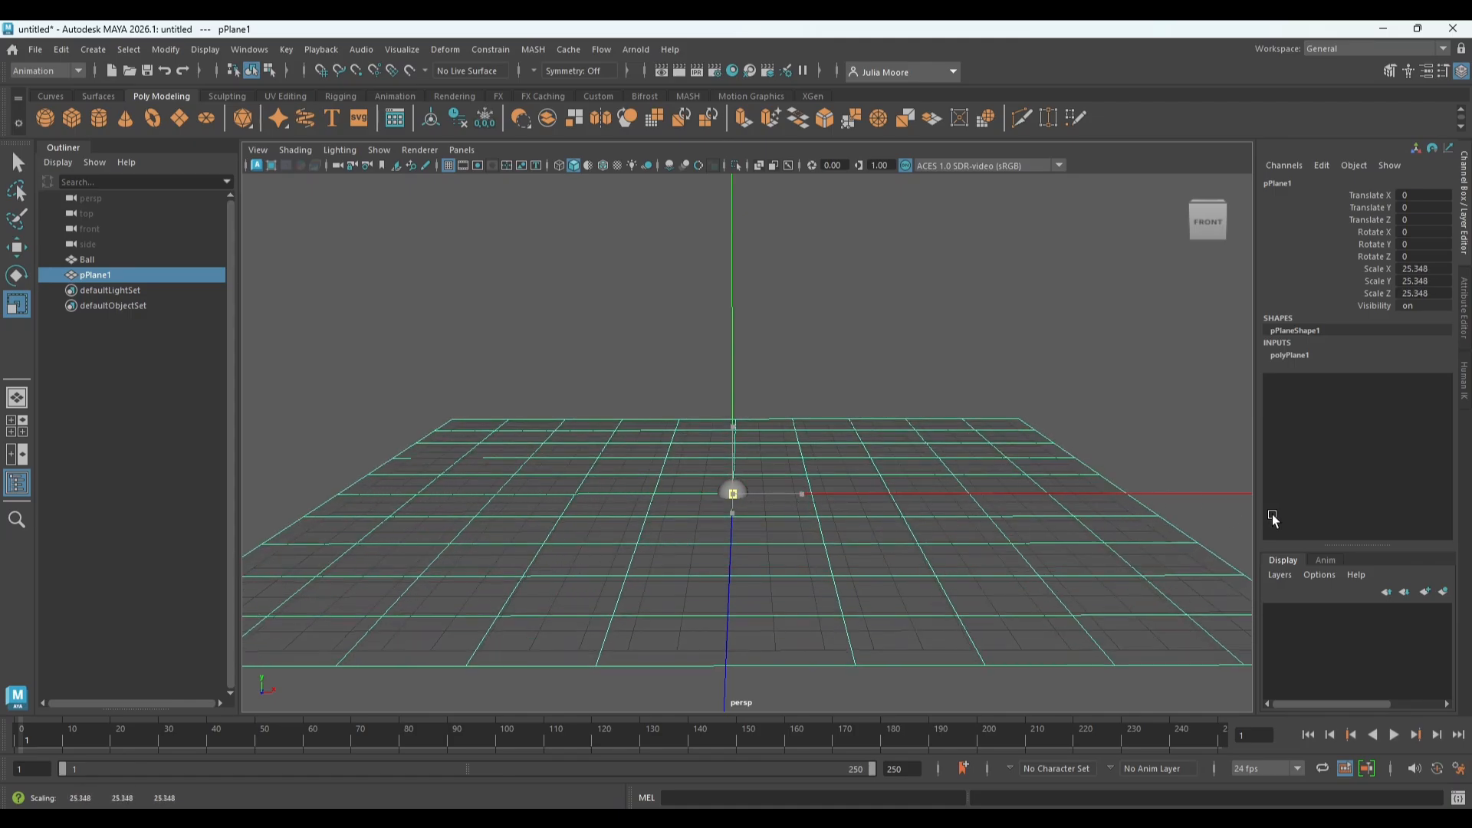
# Raise the ball above the ground plane to about 0.9 in Y.
pyautogui.click(814, 366)
pyautogui.click(731, 490)
pyautogui.press('w')
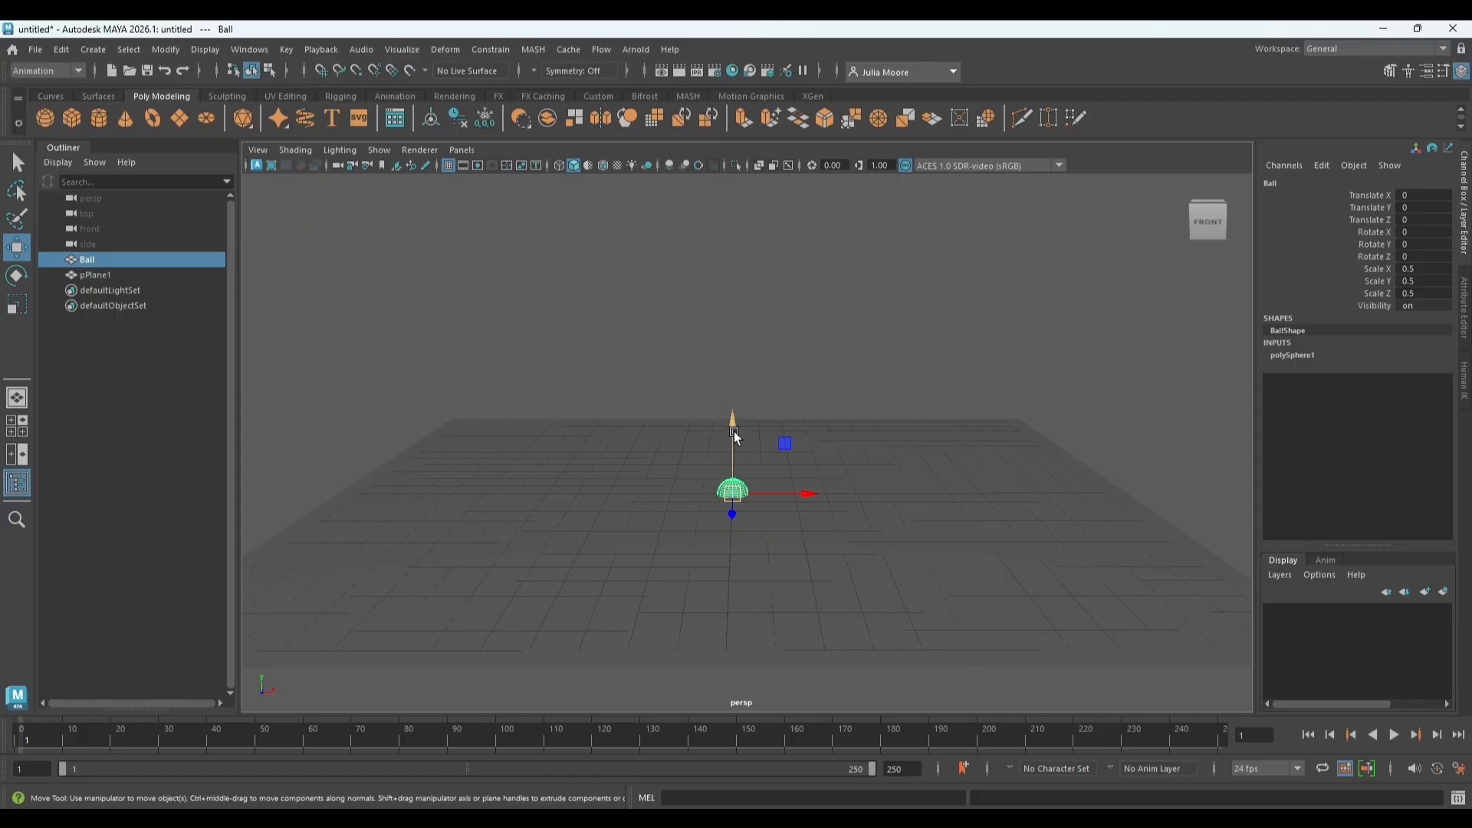
pyautogui.moveTo(733, 429)
pyautogui.mouseDown()
pyautogui.moveTo(730, 357)
pyautogui.moveTo(726, 509)
pyautogui.moveTo(703, 384)
pyautogui.moveTo(716, 476)
pyautogui.moveTo(708, 387)
pyautogui.moveTo(710, 417)
pyautogui.mouseUp()
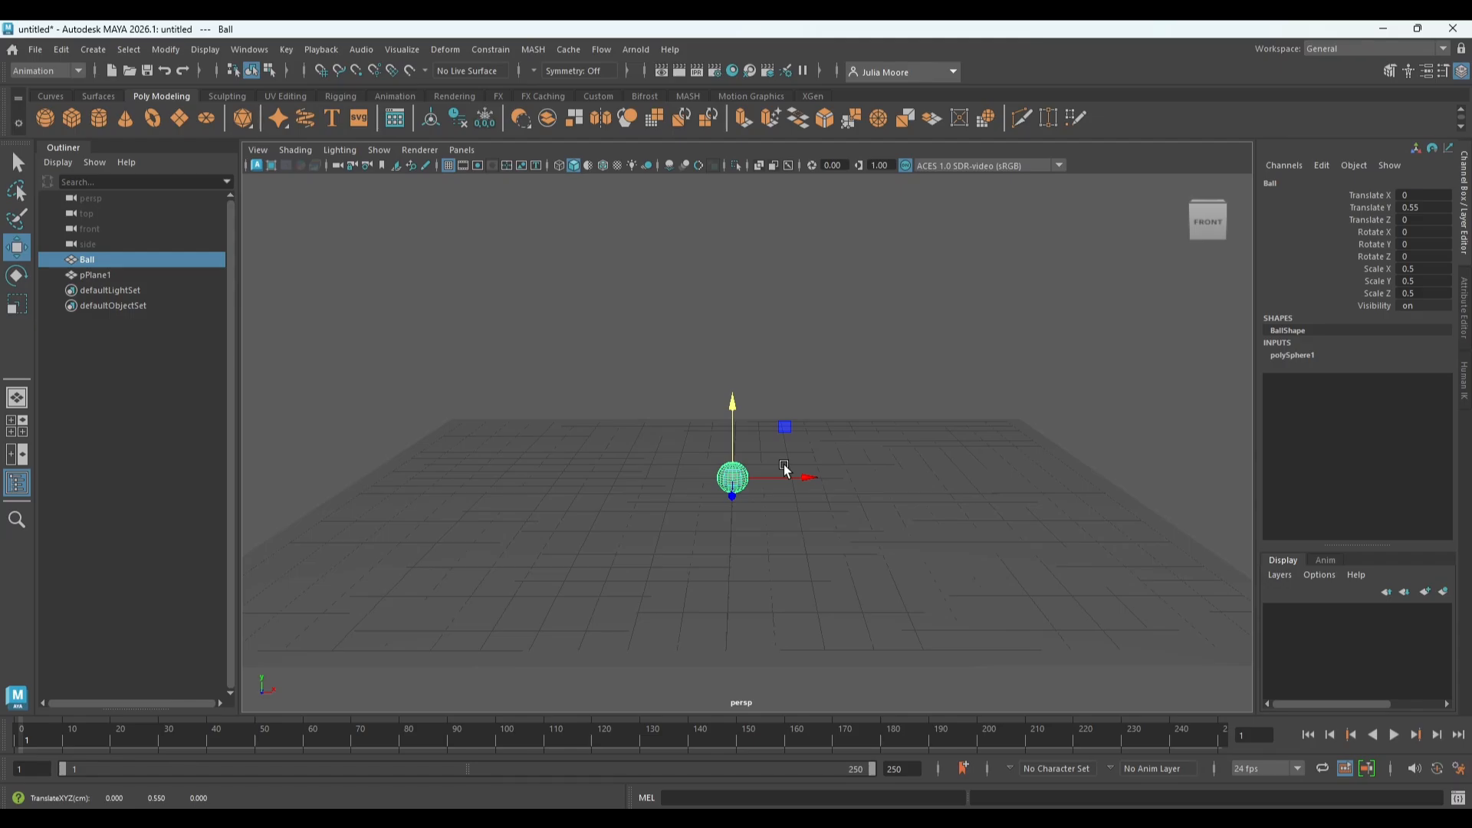
pyautogui.moveTo(736, 406)
pyautogui.mouseDown()
pyautogui.moveTo(737, 460)
pyautogui.moveTo(731, 352)
pyautogui.moveTo(730, 438)
pyautogui.moveTo(727, 379)
pyautogui.moveTo(727, 398)
pyautogui.mouseUp()
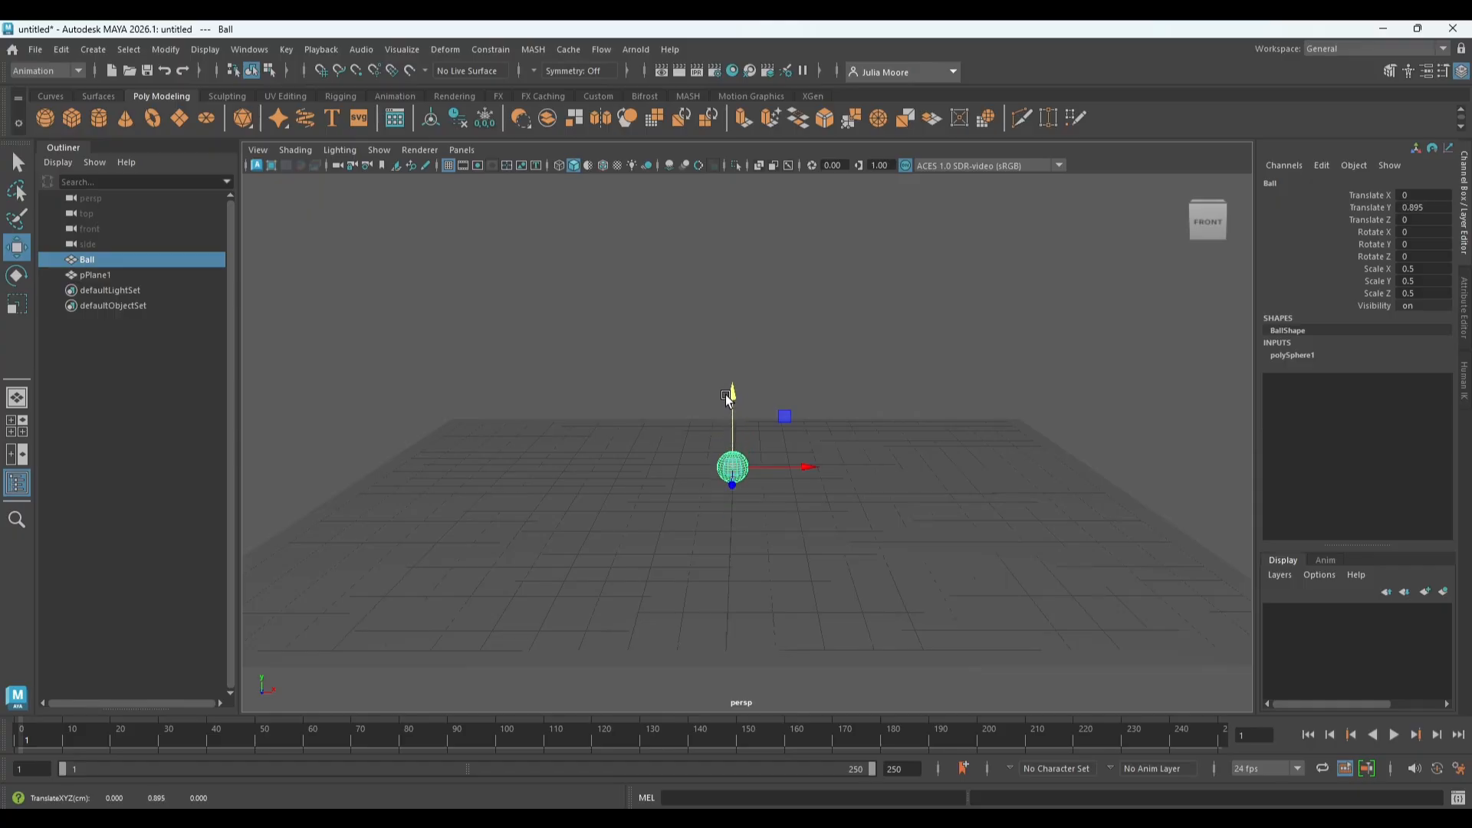
# Create a polygon cube and move it beside the ball, to about -4.71 in X and 0.94 in Y.
pyautogui.click(69, 116)
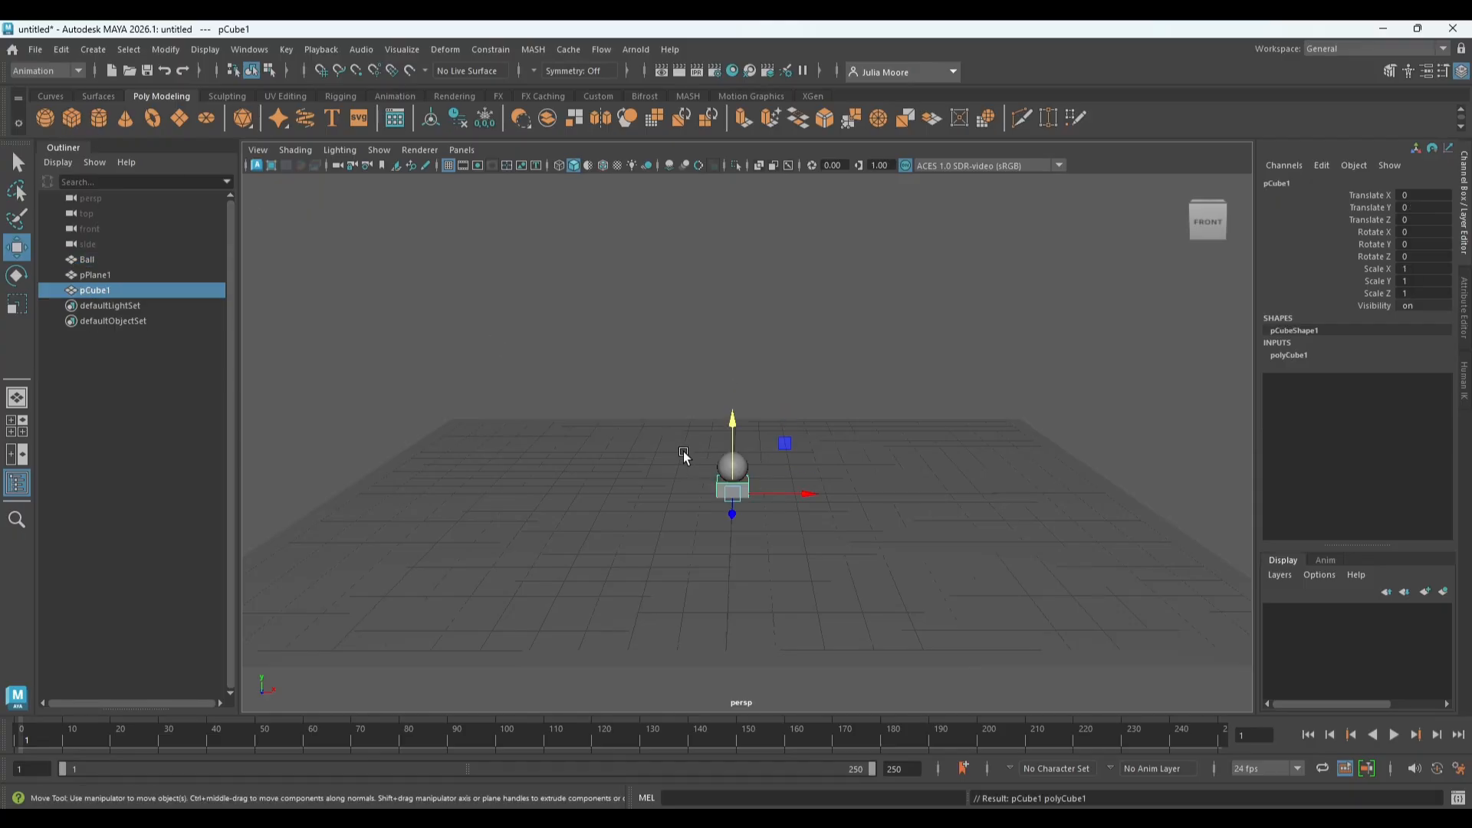
pyautogui.moveTo(742, 433); pyautogui.dragTo(741, 404)
pyautogui.moveTo(790, 472); pyautogui.dragTo(646, 468)
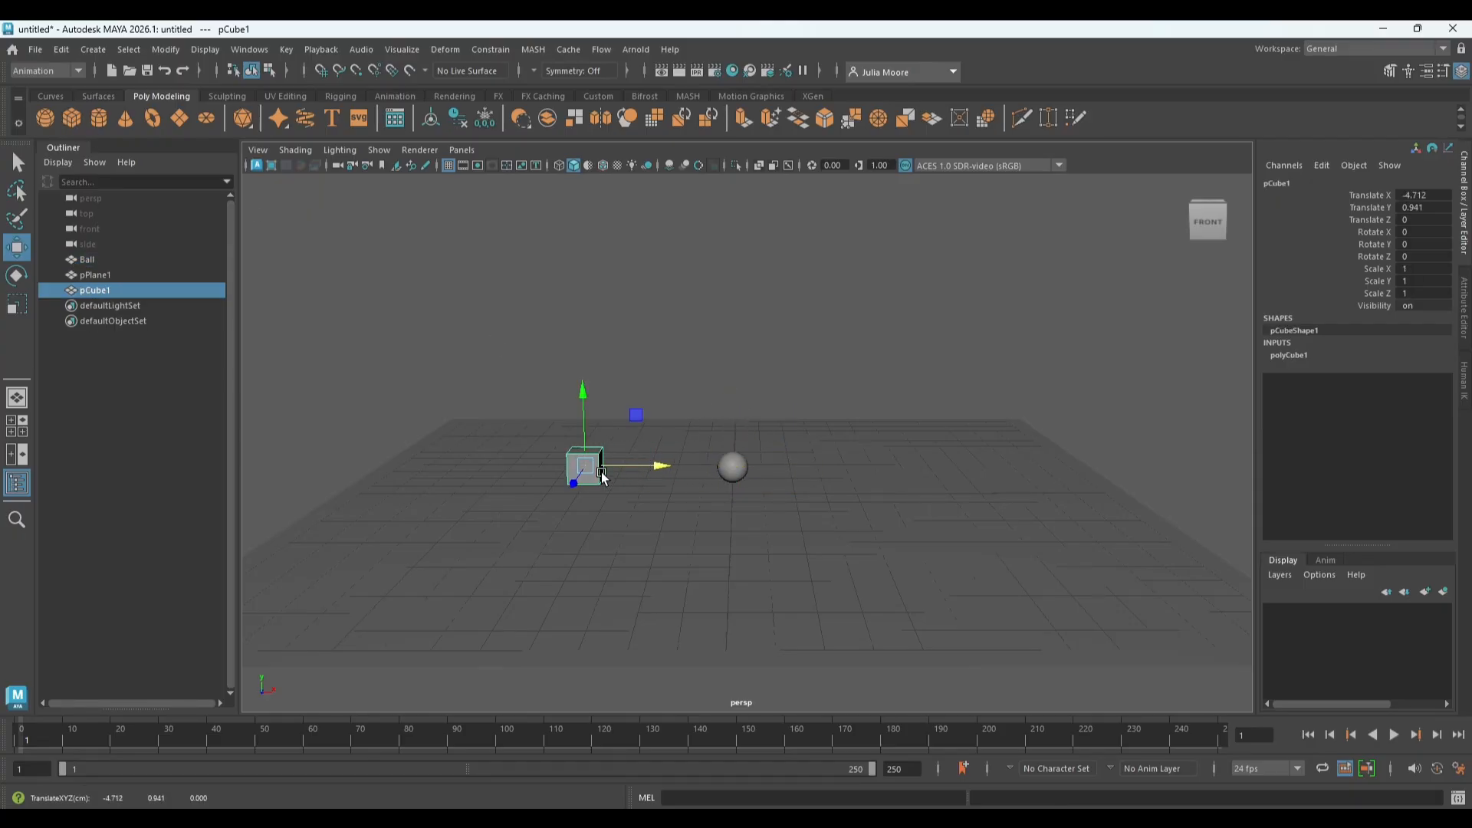
# Try to snap the cube's pivot to one of its bottom corners, and undo the pivot move.
pyautogui.press('d')
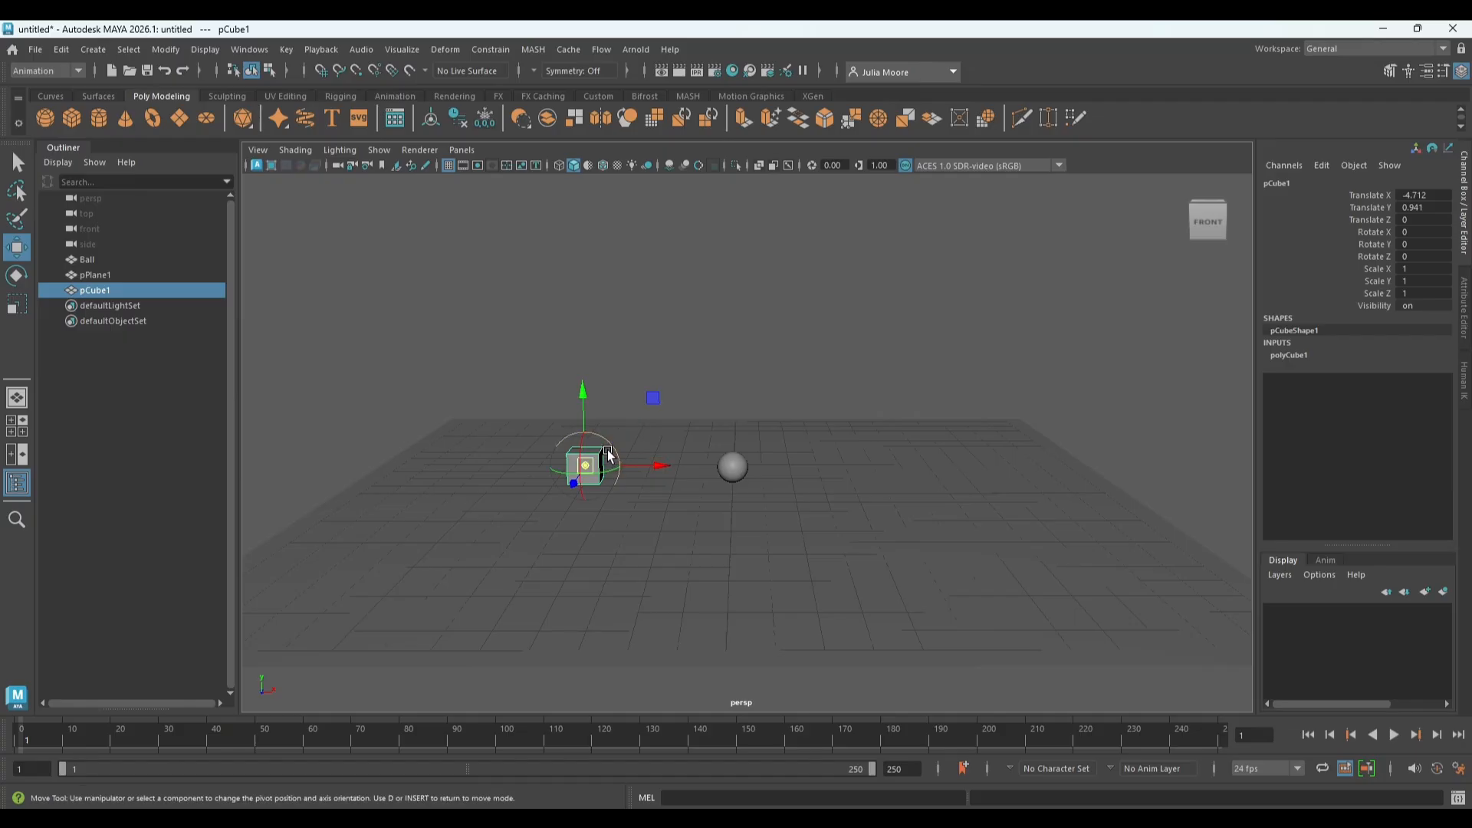
pyautogui.press('v')
pyautogui.moveTo(589, 471)
pyautogui.mouseDown()
pyautogui.moveTo(589, 496)
pyautogui.moveTo(586, 482)
pyautogui.mouseUp()
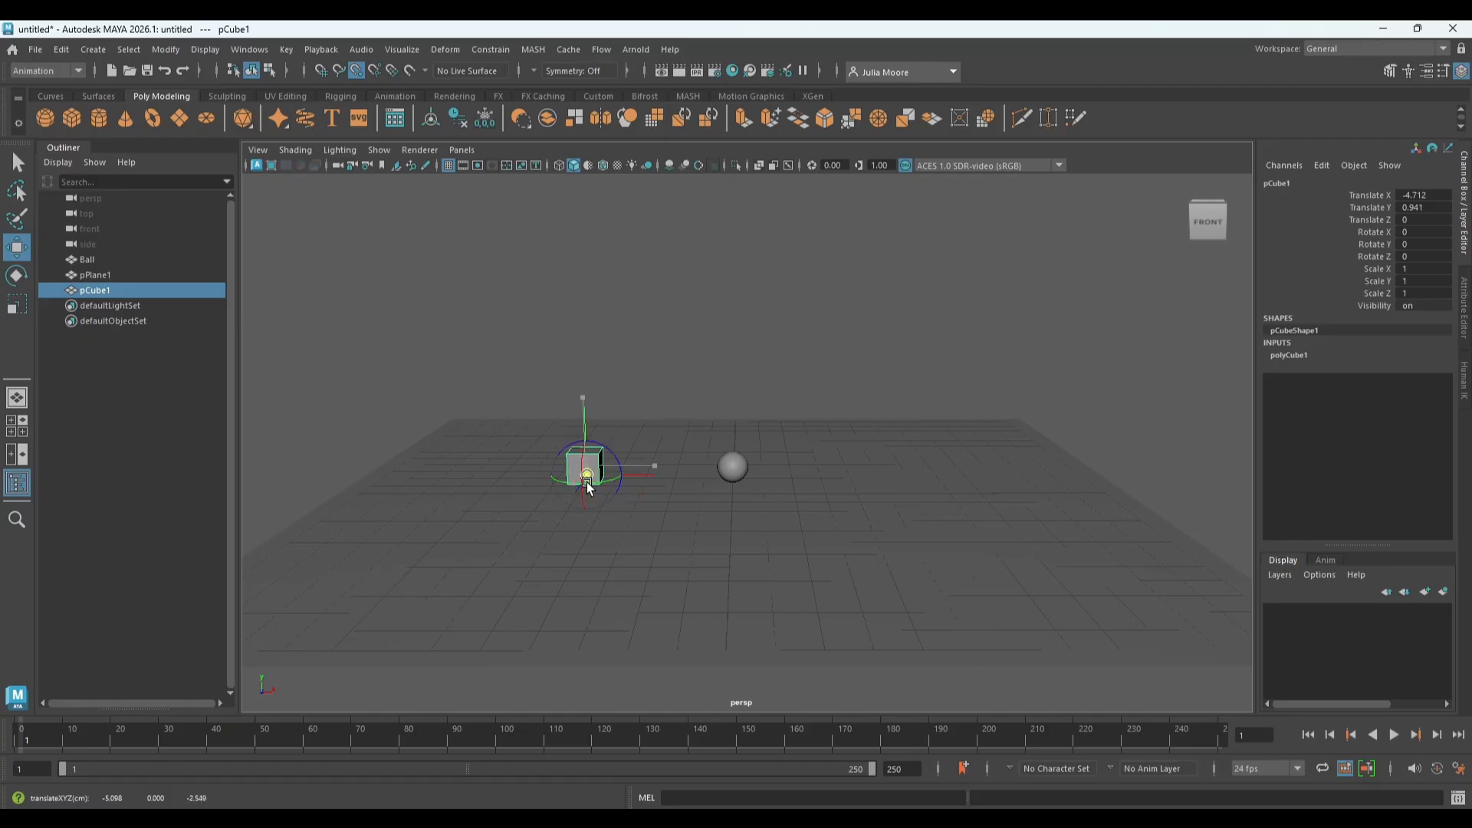
pyautogui.scroll(2, 619, 491)
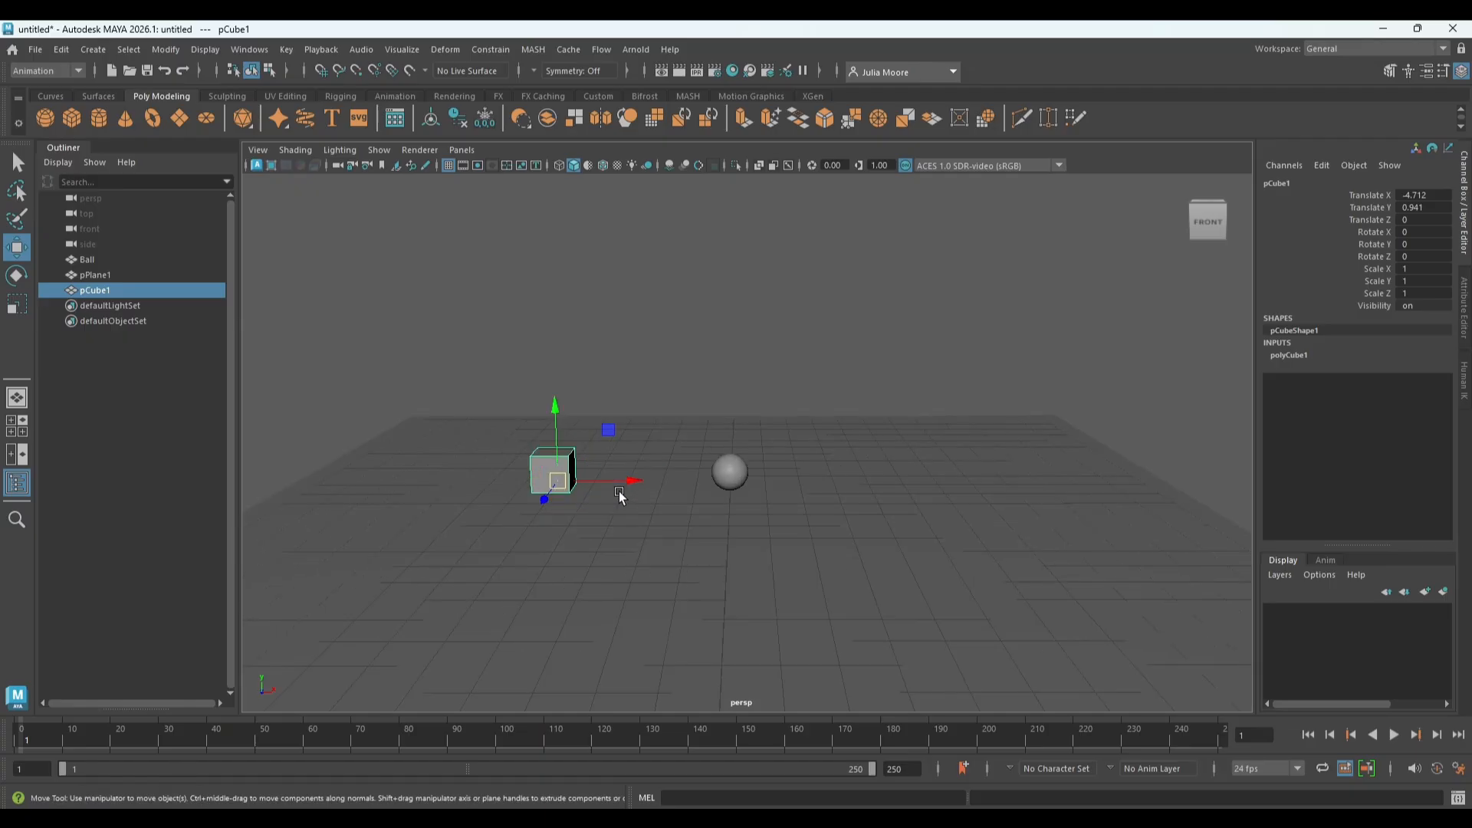
pyautogui.keyDown('alt'); pyautogui.moveTo(719, 508); pyautogui.dragTo(605, 515); pyautogui.keyUp('alt')
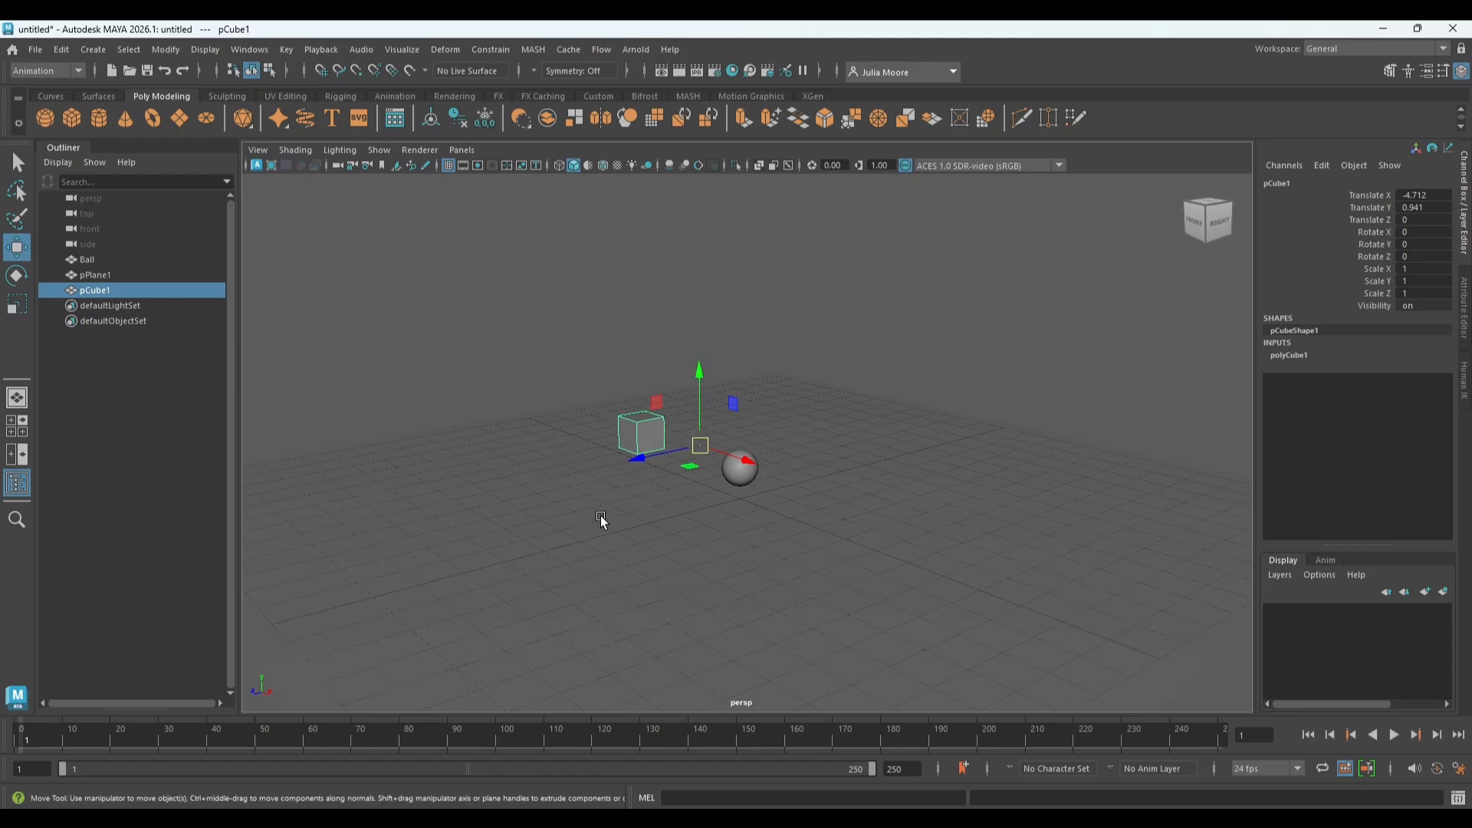
pyautogui.hotkey('ctrl', 'z')
# Snap the cube's pivot to its bottom front corner vertex on the ball's side.
pyautogui.press('d')
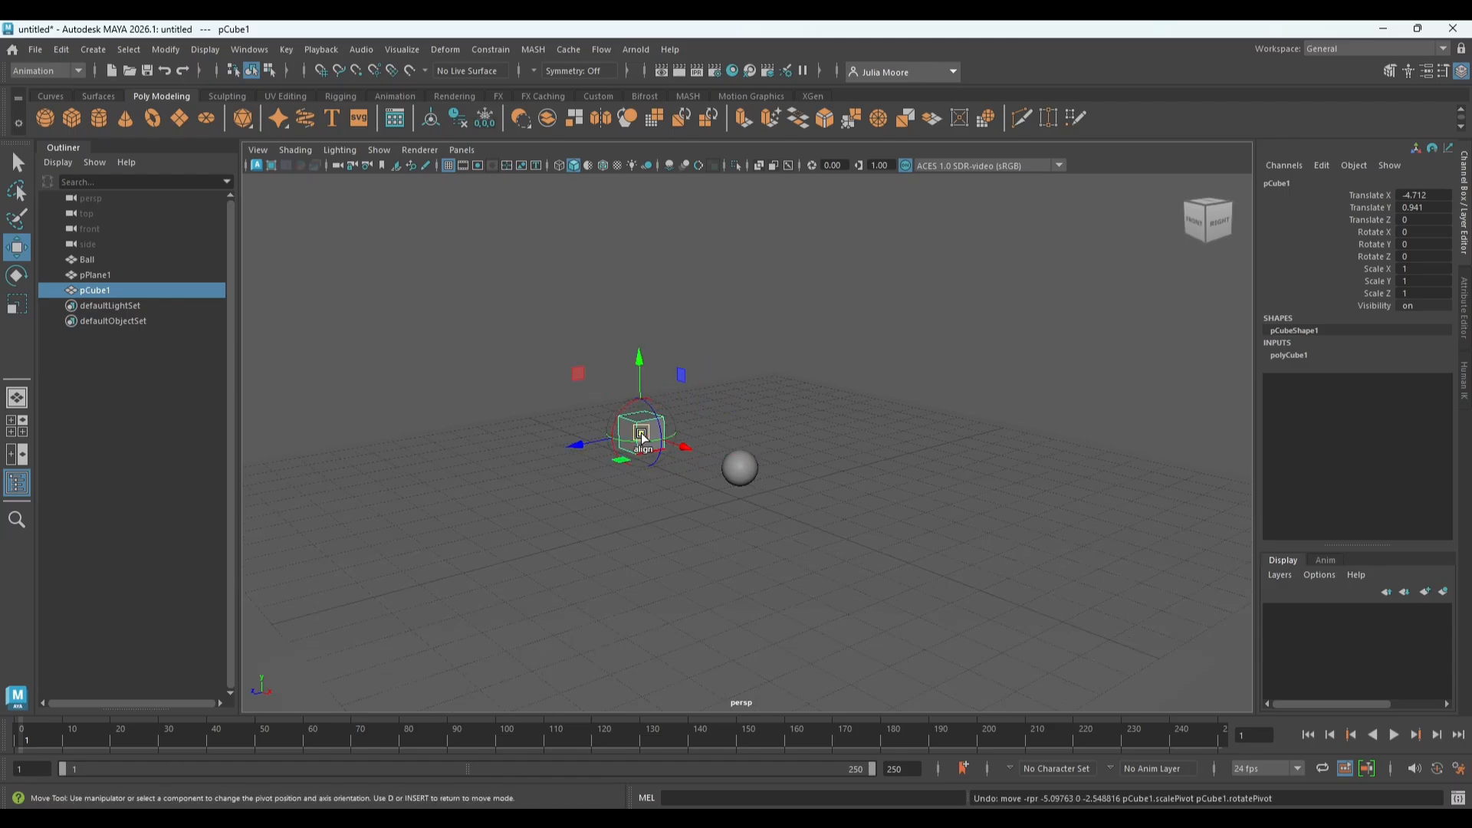
pyautogui.press('v')
pyautogui.moveTo(640, 437); pyautogui.dragTo(640, 454)
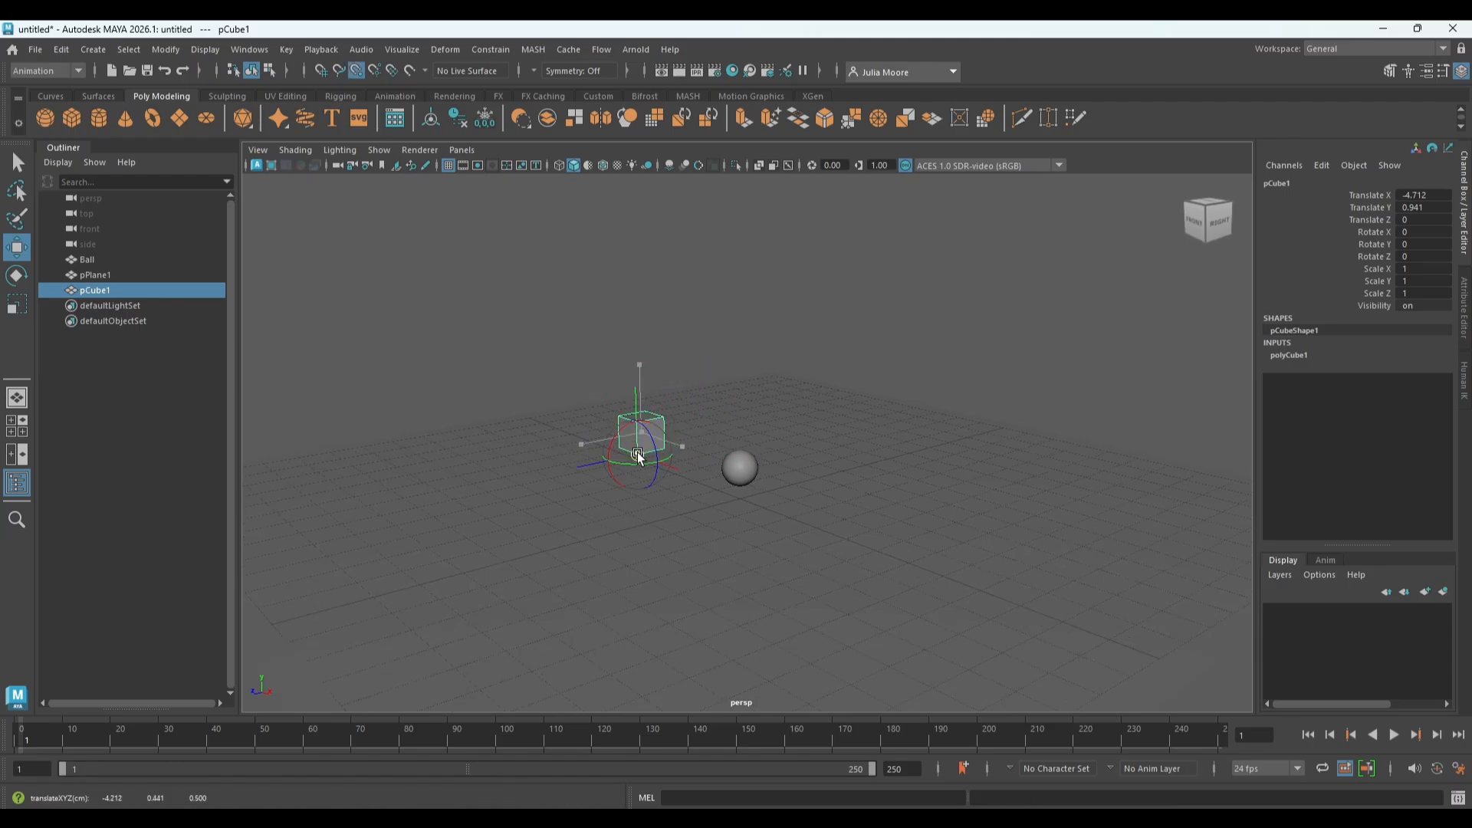
# Scale the cube to about 5.08 in X and Z and 6.63 in Y, and move it to about 2.69 in Z.
pyautogui.scroll(2, 656, 567)
pyautogui.keyDown('alt'); pyautogui.moveTo(657, 563); pyautogui.dragTo(740, 566); pyautogui.keyUp('alt')
pyautogui.press('r')
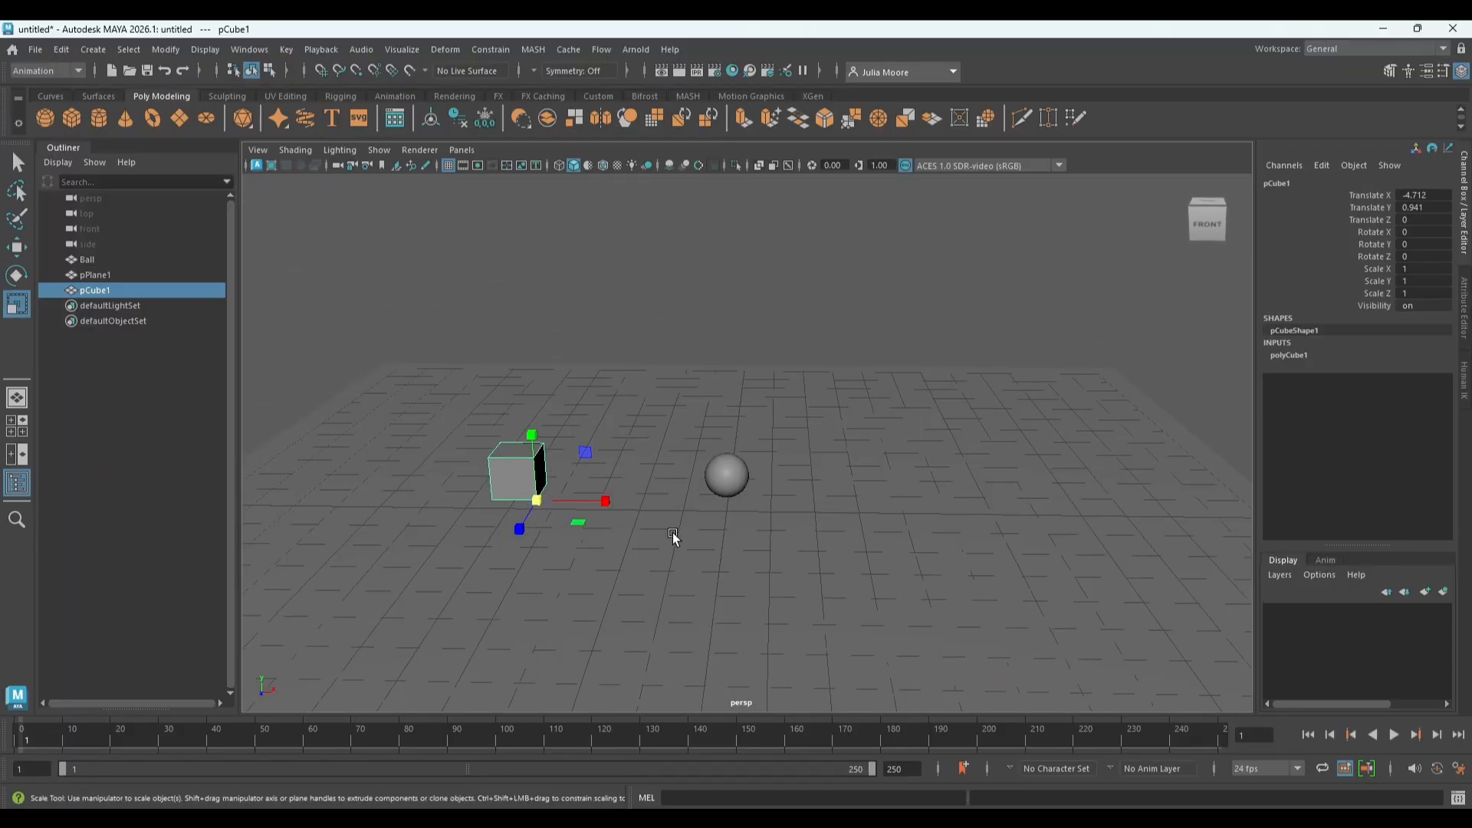
pyautogui.moveTo(559, 506); pyautogui.dragTo(836, 512)
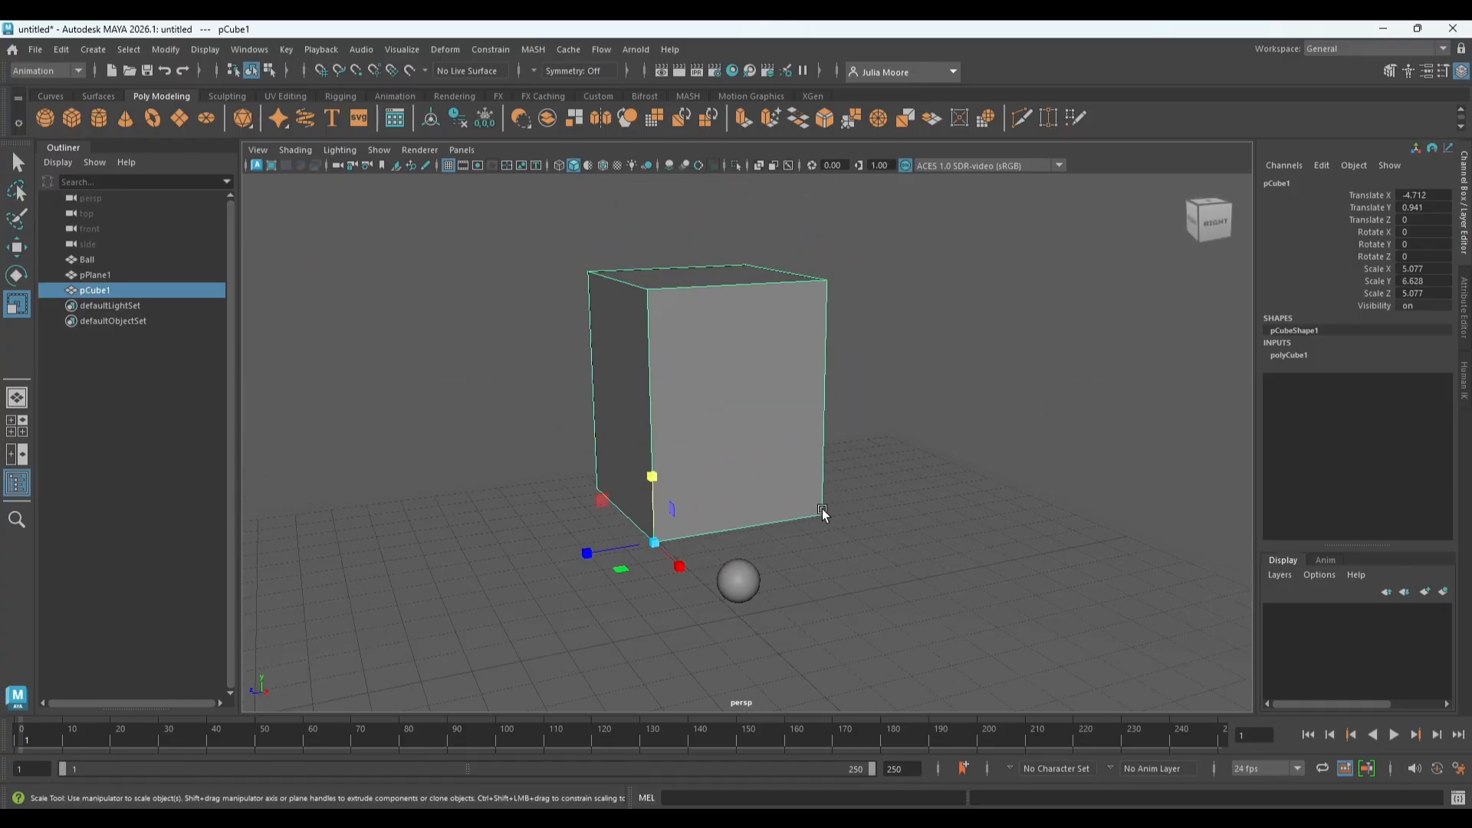
pyautogui.press('w')
pyautogui.moveTo(610, 550); pyautogui.dragTo(665, 671)
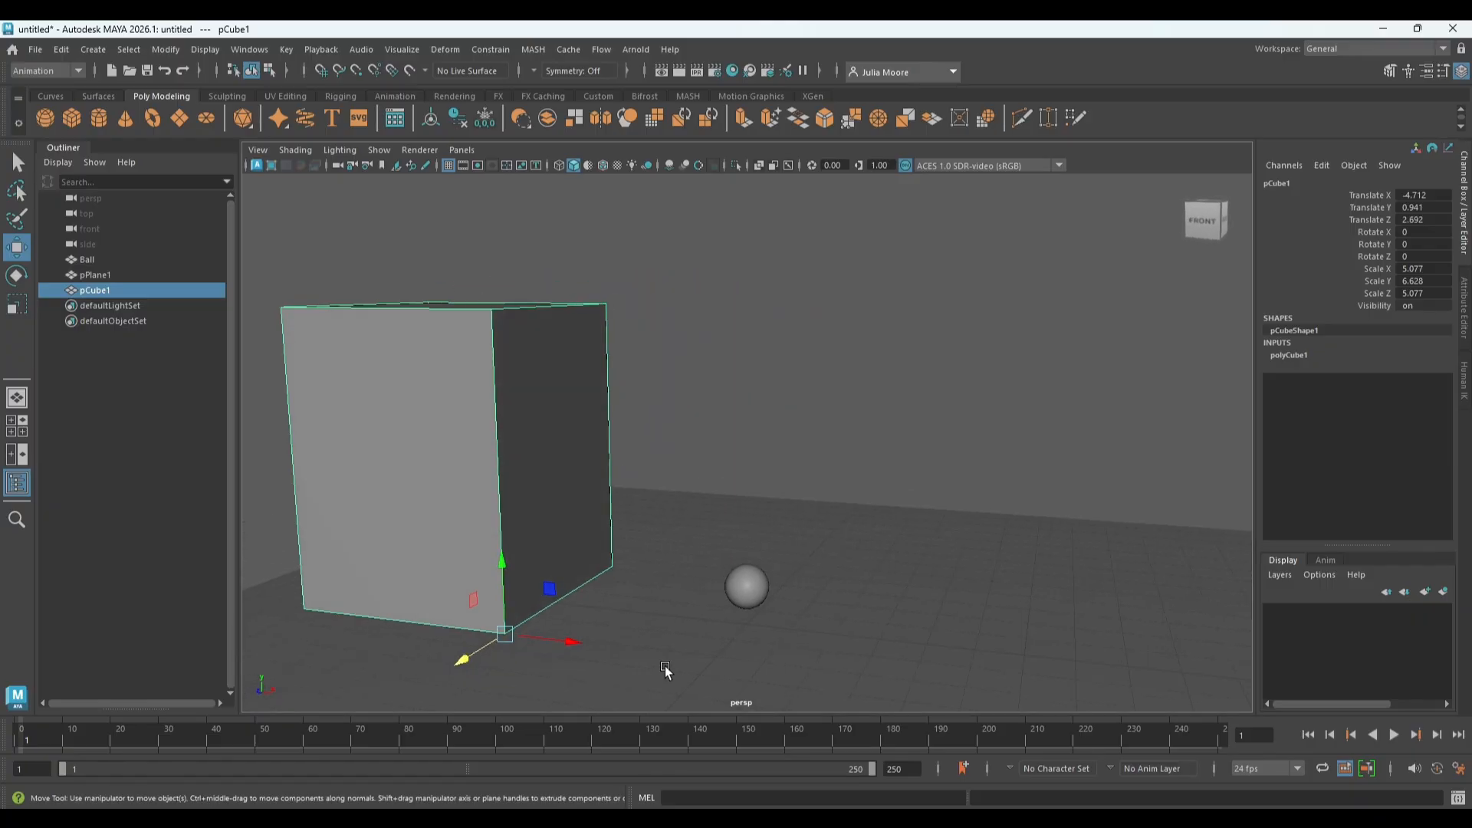
# Hide the viewport grid and turn on multisample anti-aliasing.
pyautogui.scroll(-2, 730, 541)
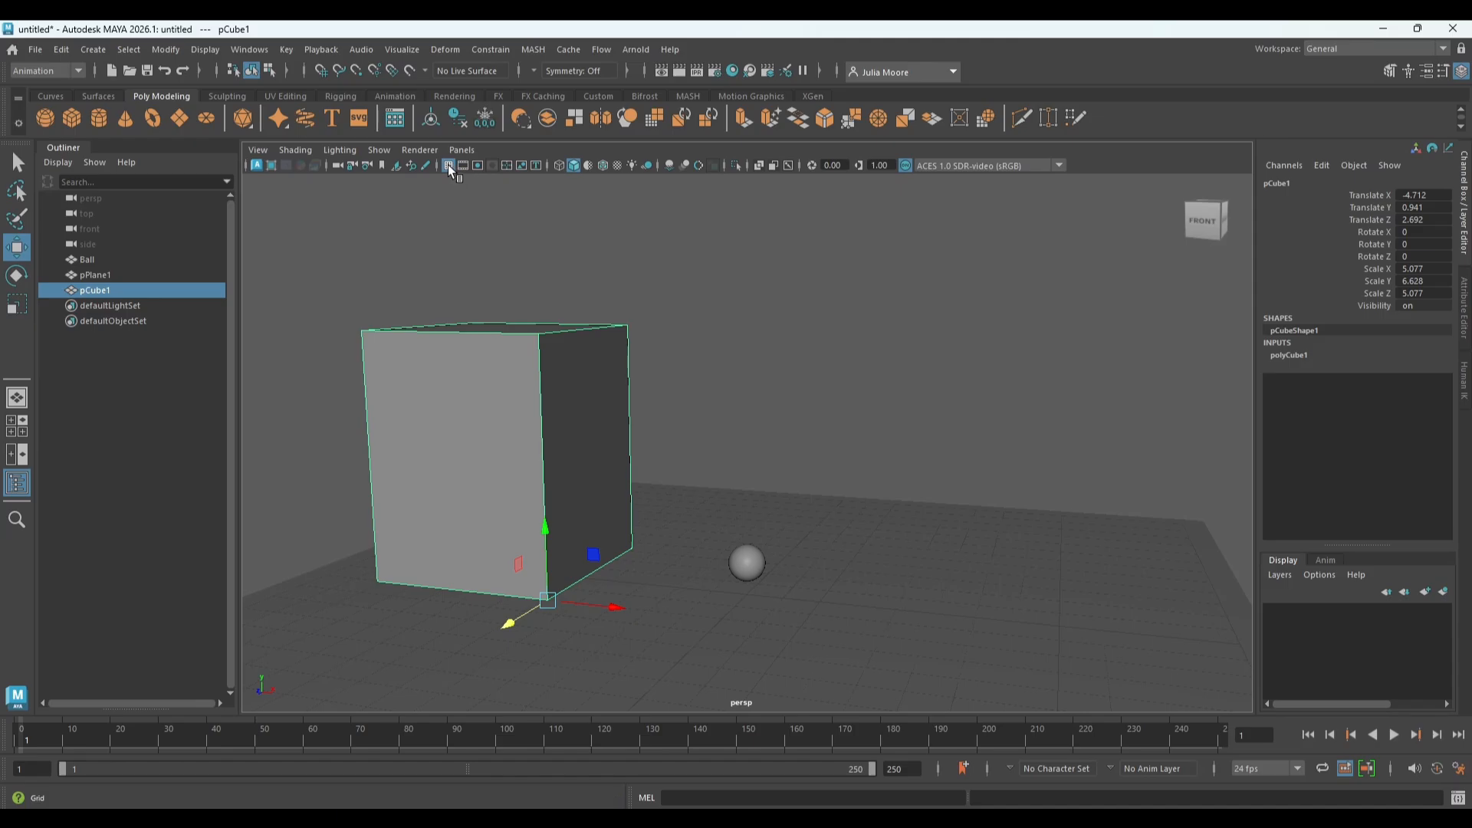
pyautogui.click(701, 169)
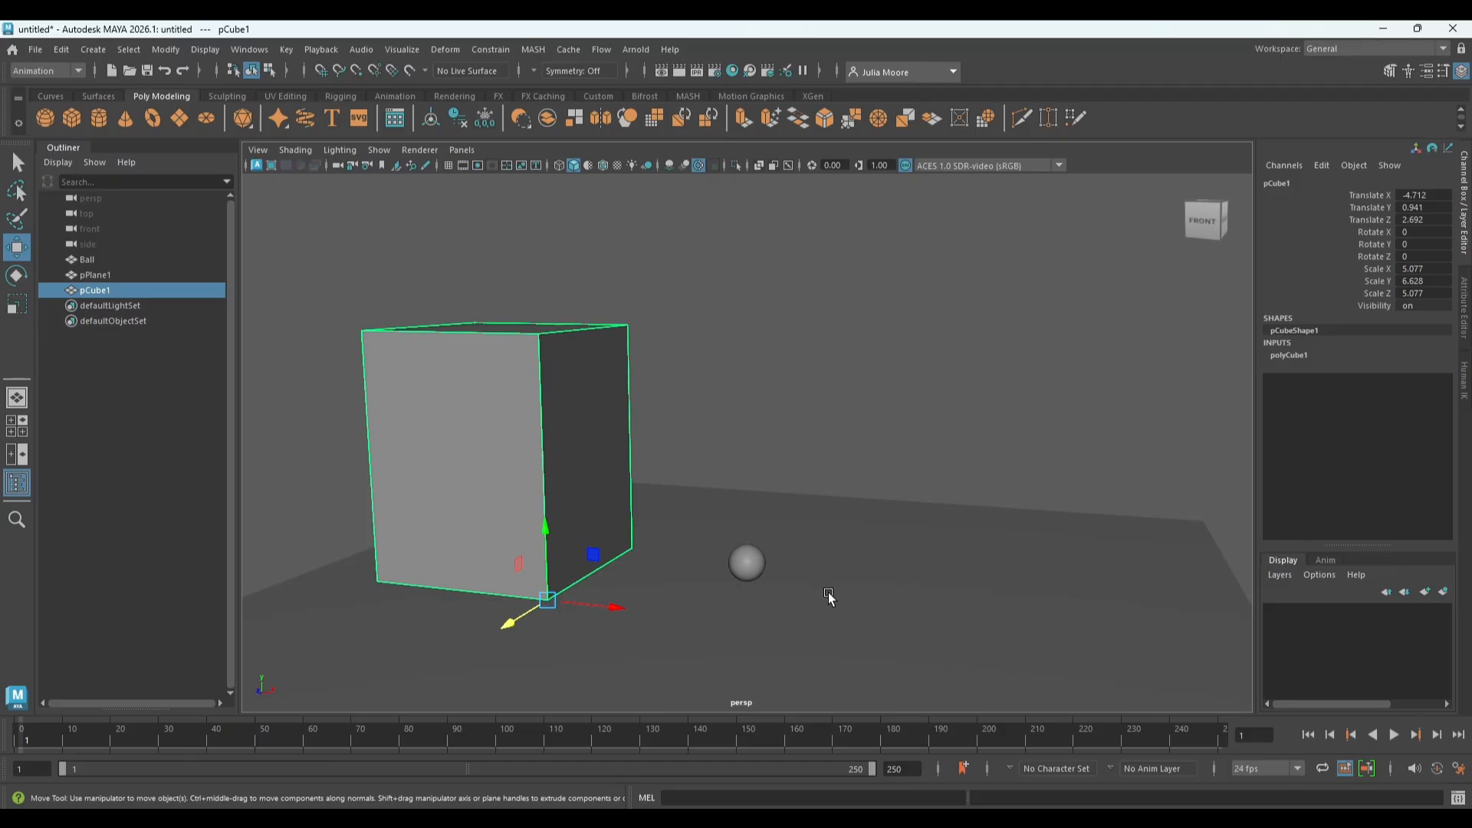
# Lower the cube toward the ground plane to about 0.39 in Y.
pyautogui.keyDown('alt'); pyautogui.moveTo(832, 591); pyautogui.dragTo(839, 589); pyautogui.keyUp('alt')
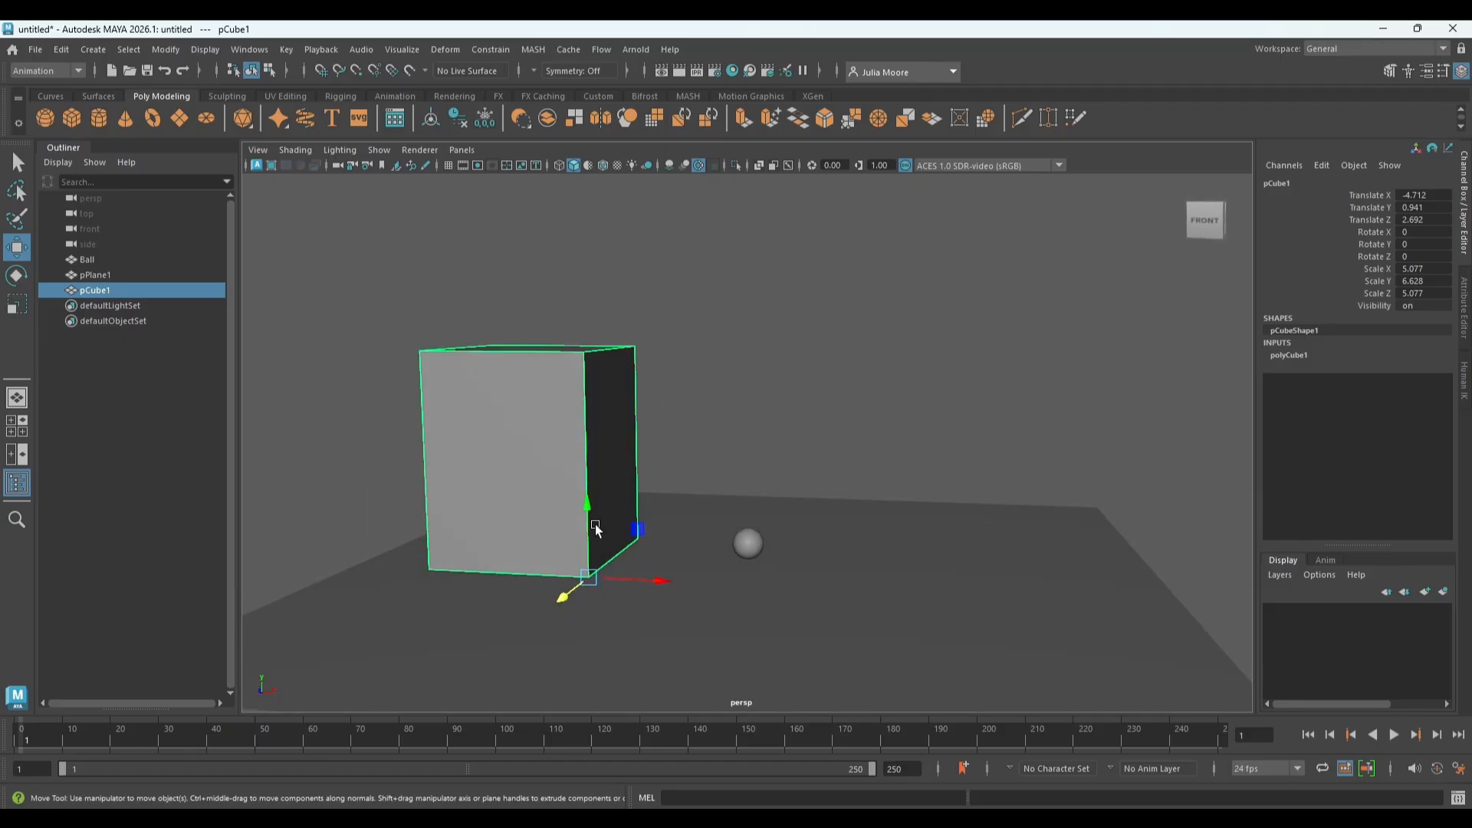
pyautogui.moveTo(582, 529); pyautogui.dragTo(583, 547)
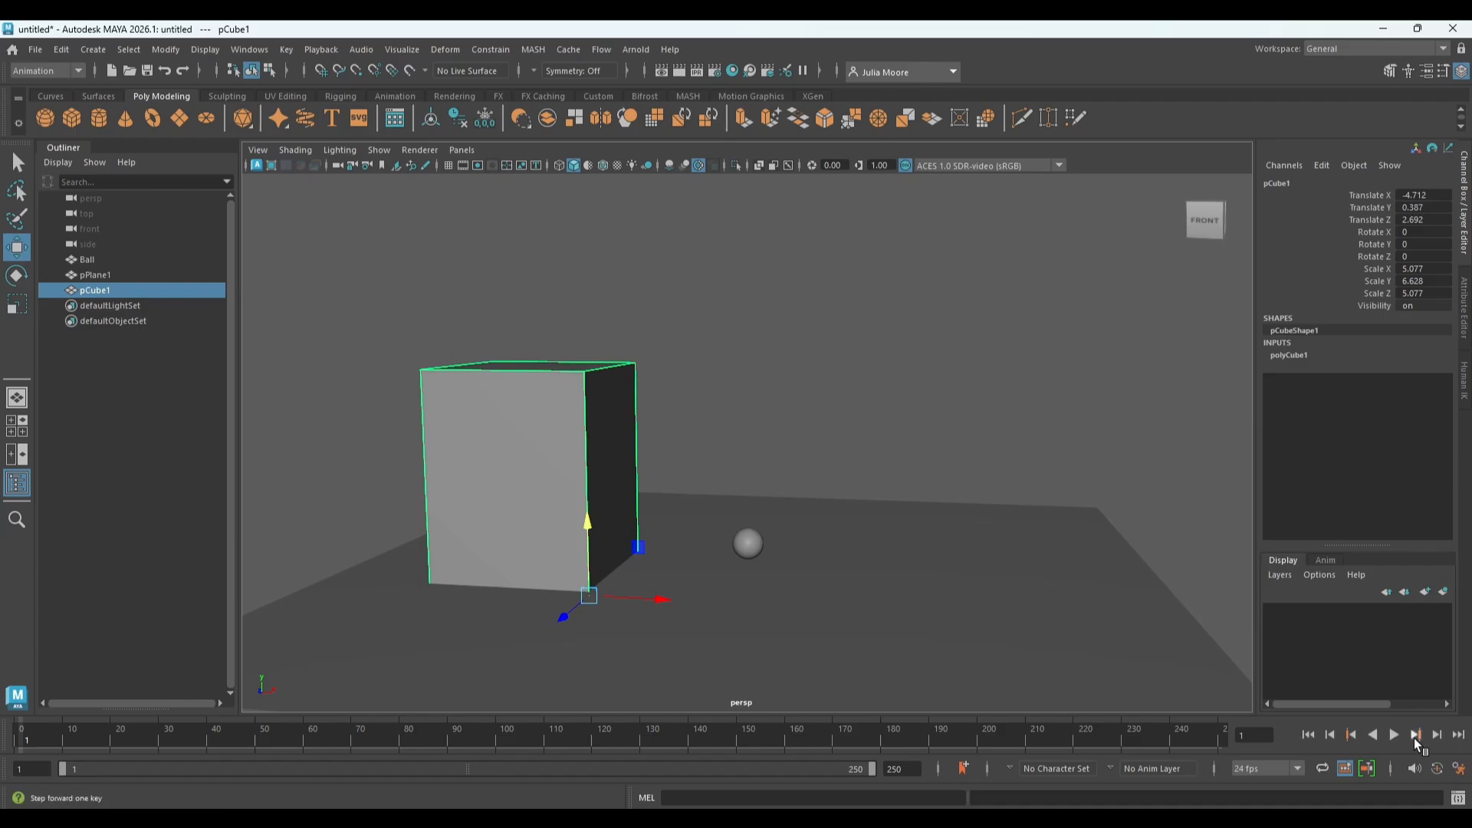
# Check the available frame rates, preview playback across the timeline, and return to frame 1.
pyautogui.click(1298, 767)
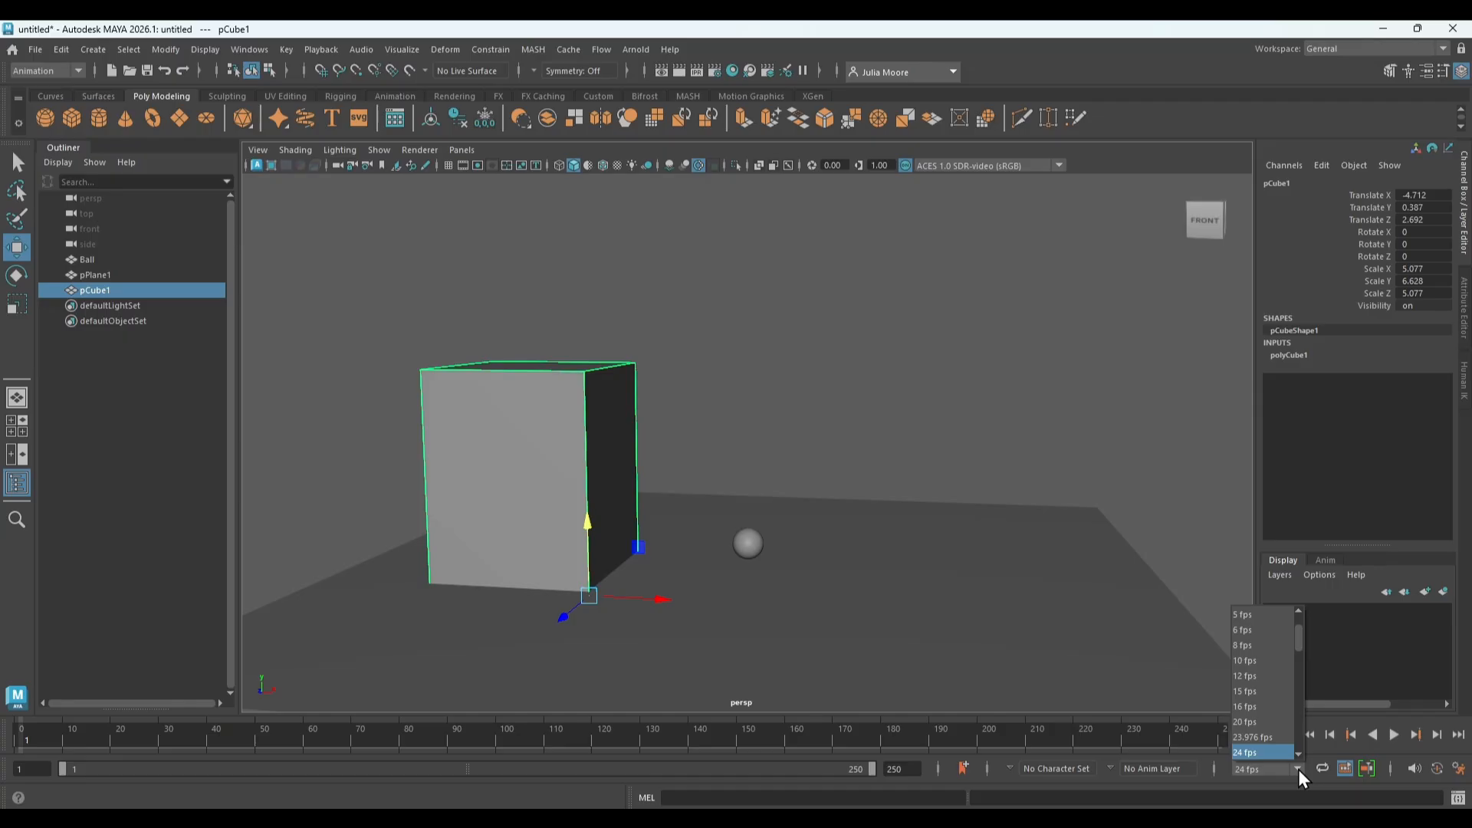
pyautogui.click(1299, 770)
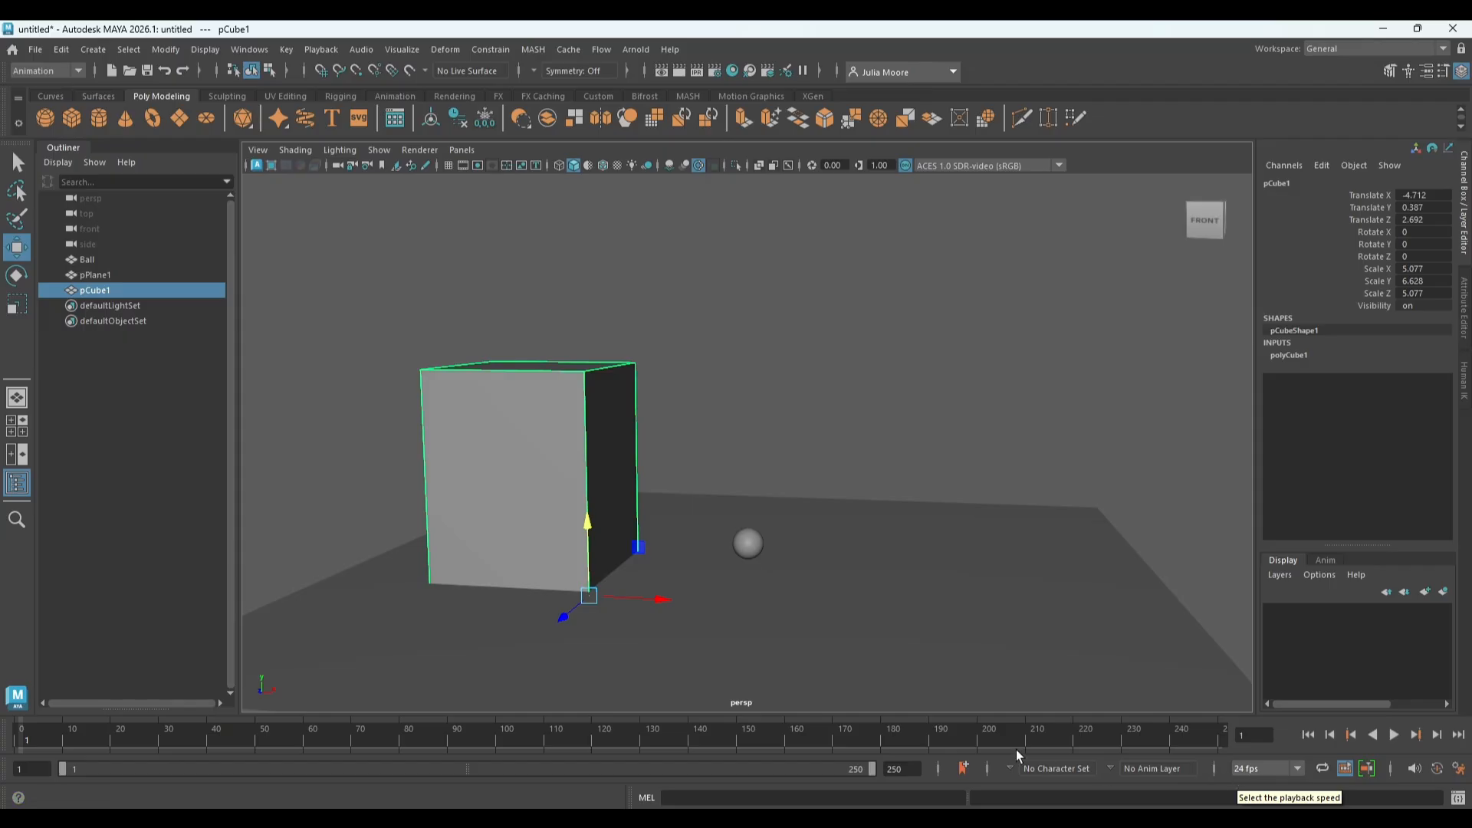
pyautogui.moveTo(156, 743)
pyautogui.mouseDown()
pyautogui.moveTo(126, 737)
pyautogui.moveTo(572, 737)
pyautogui.mouseUp()
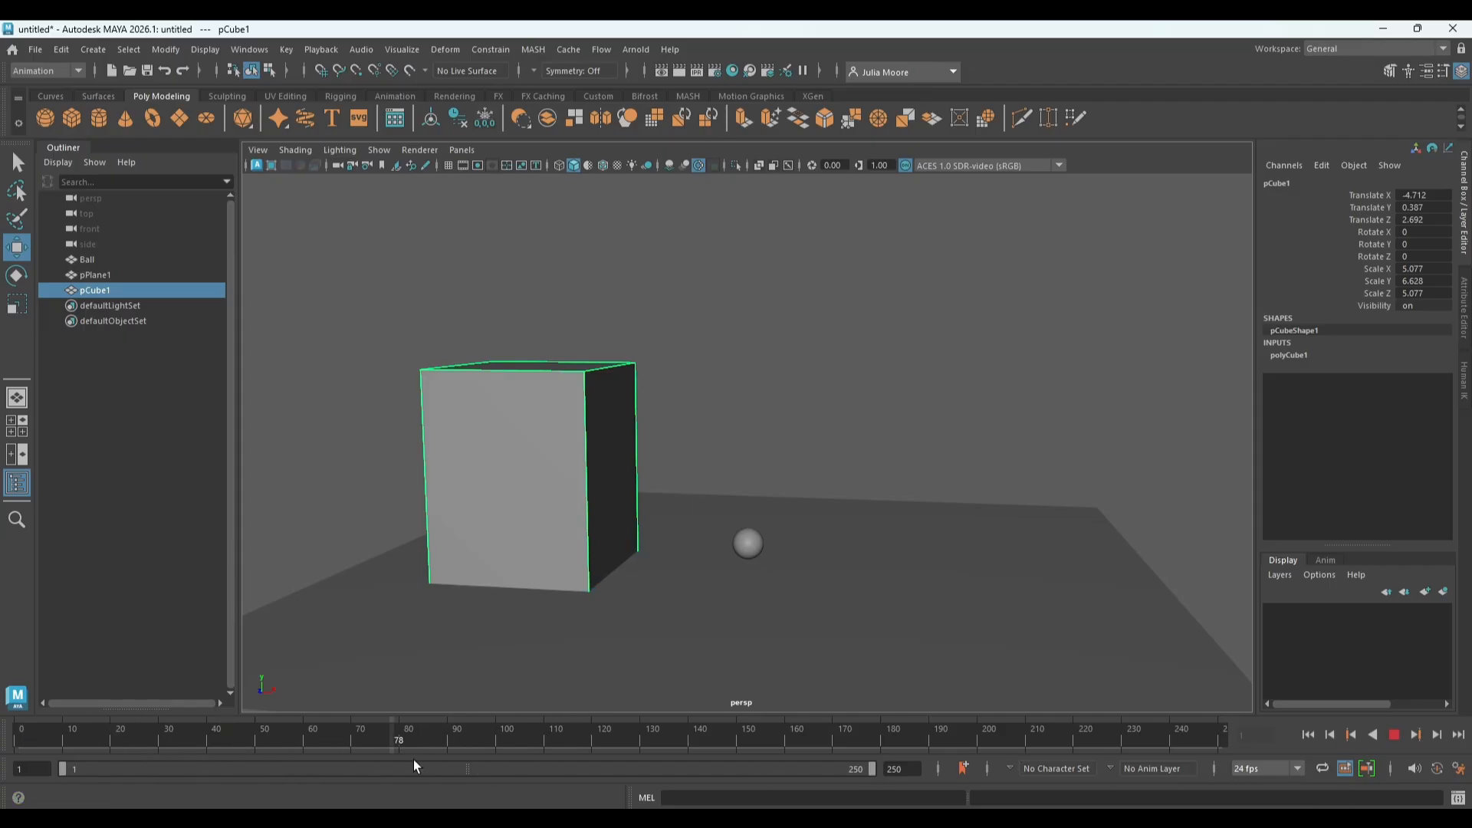
pyautogui.moveTo(51, 759); pyautogui.dragTo(51, 758)
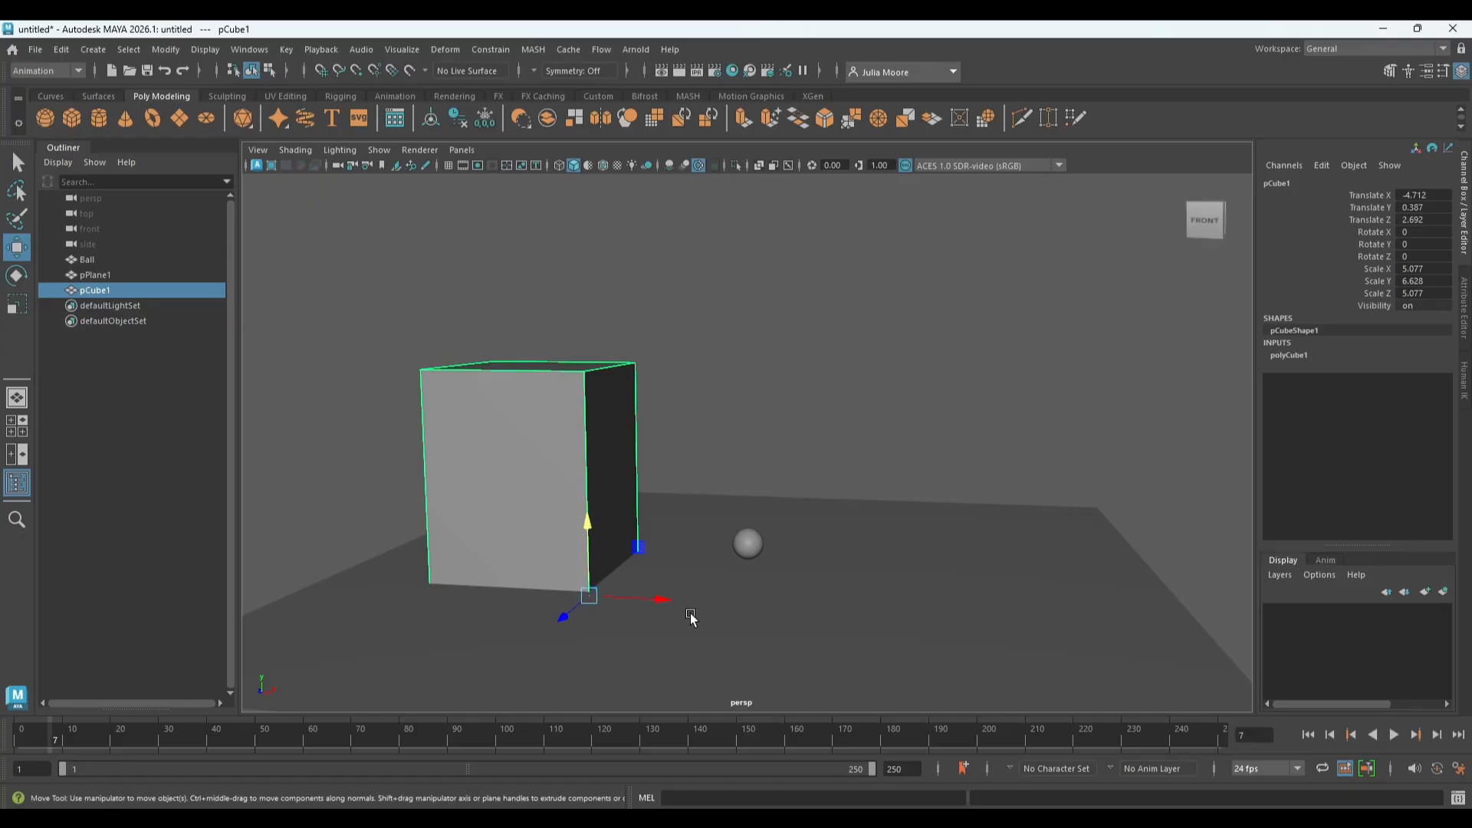
pyautogui.hotkey('alt', 'shift', 'v')
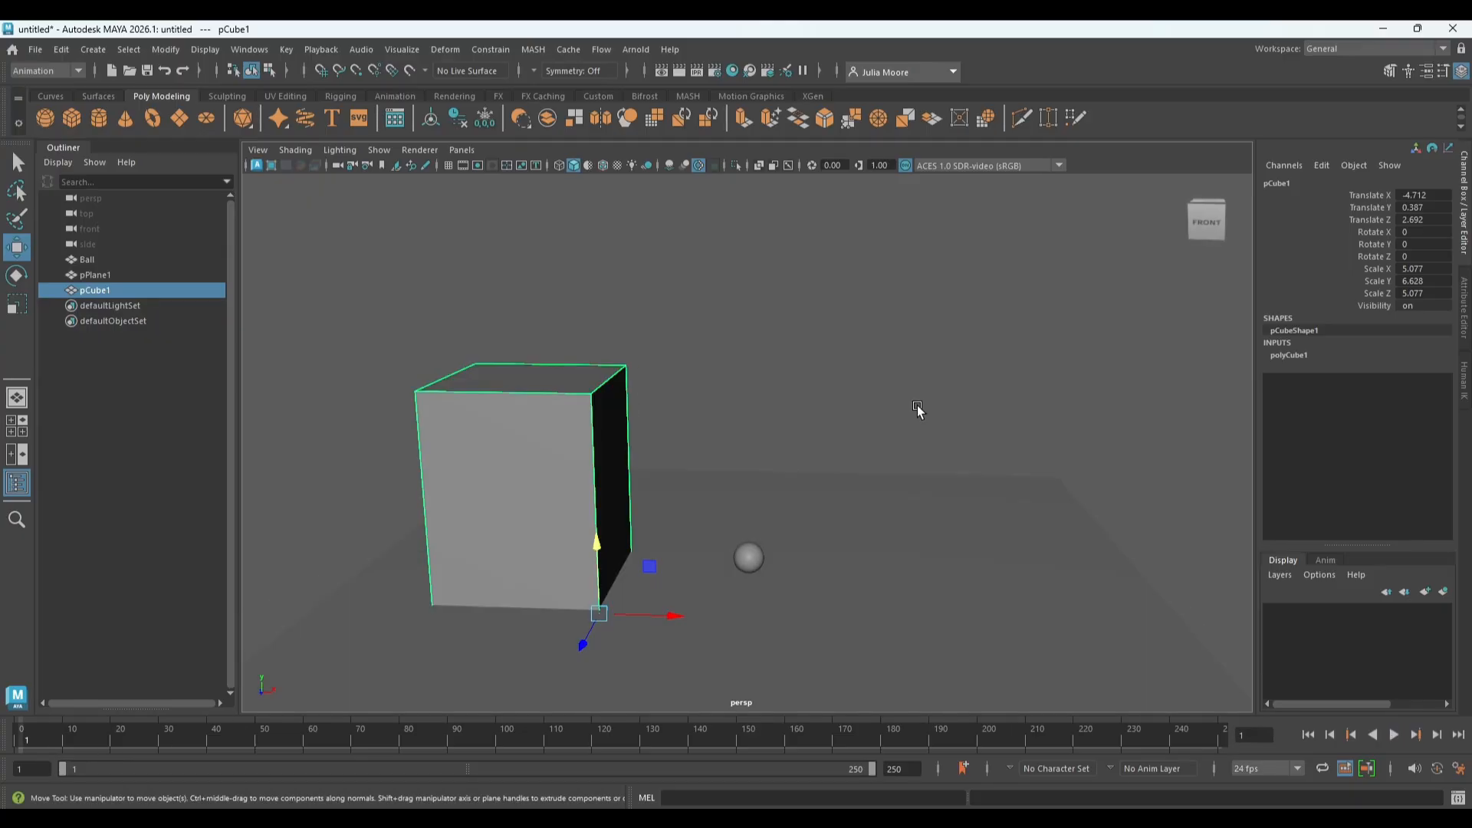
# Move the ball onto the top of the cube, to about -5.24 in X, 7.14 in Y and 0.91 in Z.
pyautogui.click(748, 560)
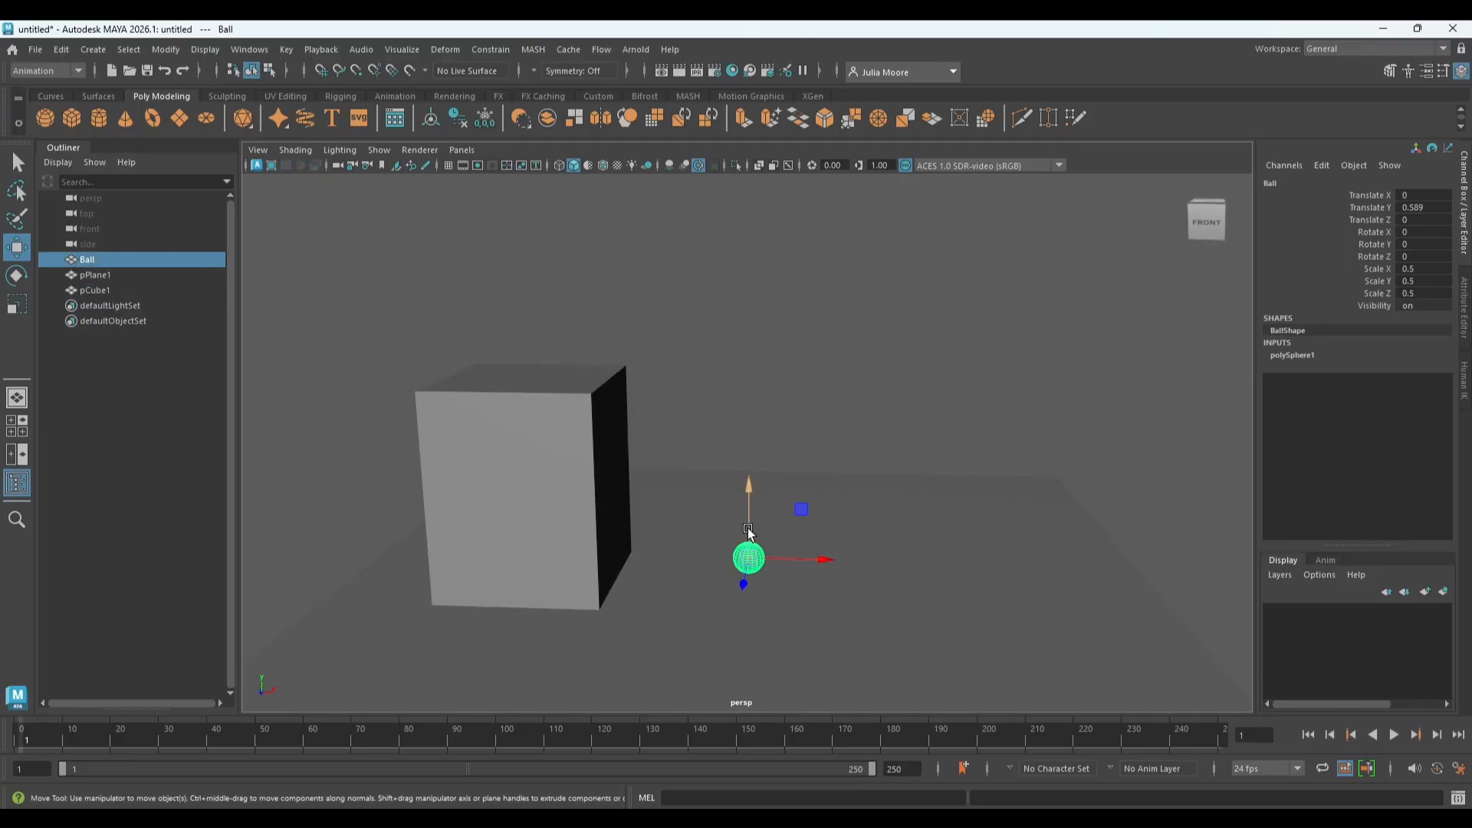
pyautogui.moveTo(749, 482); pyautogui.dragTo(721, 338)
pyautogui.moveTo(811, 373); pyautogui.dragTo(640, 369)
pyautogui.moveTo(573, 306); pyautogui.dragTo(573, 292)
pyautogui.keyDown('alt'); pyautogui.moveTo(836, 339); pyautogui.dragTo(817, 446); pyautogui.keyUp('alt')
pyautogui.moveTo(645, 362); pyautogui.dragTo(651, 365)
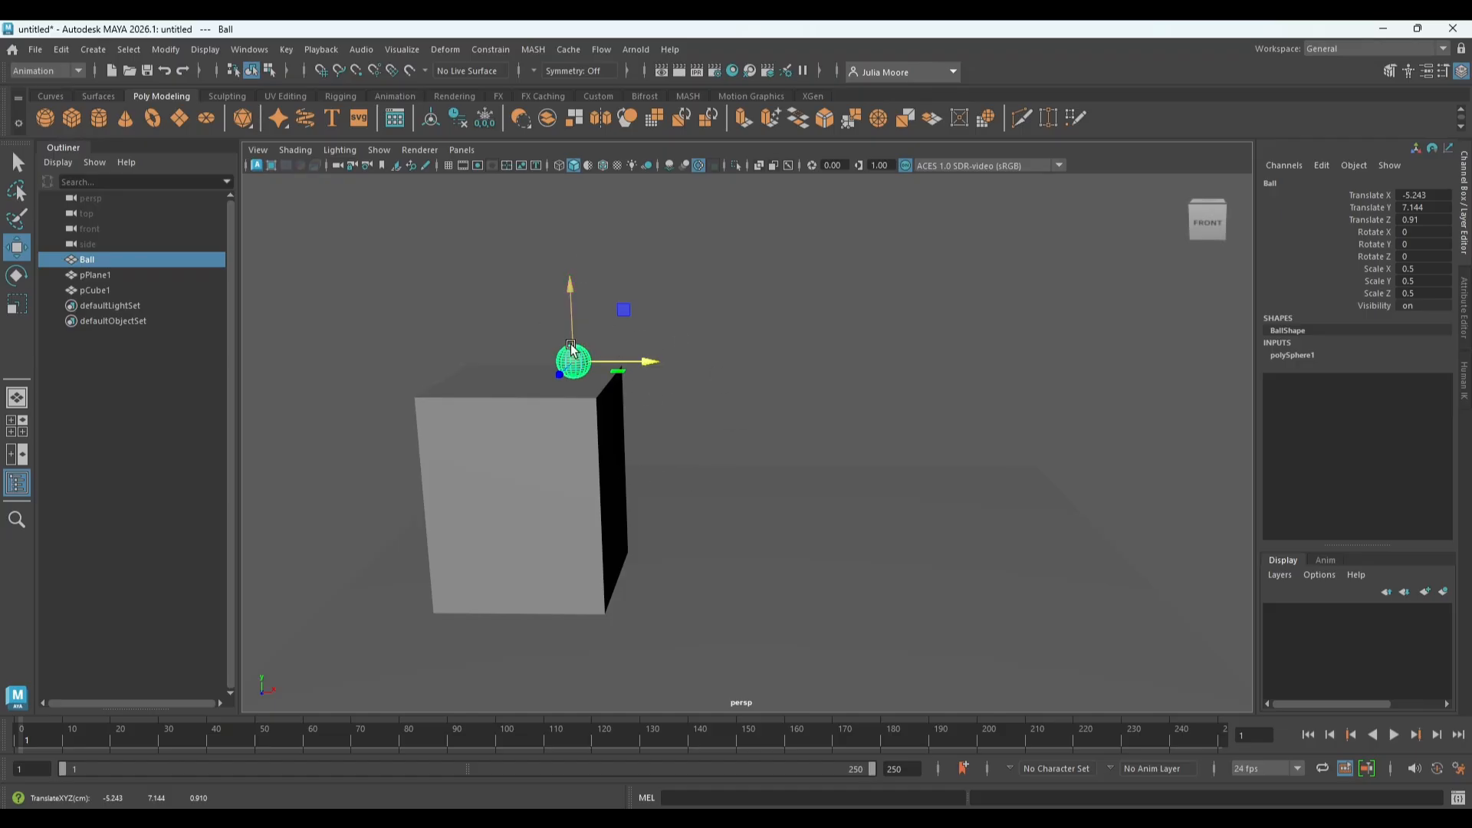
# Turn off selection highlighting in the viewport.
pyautogui.click(380, 153)
pyautogui.moveTo(416, 216)
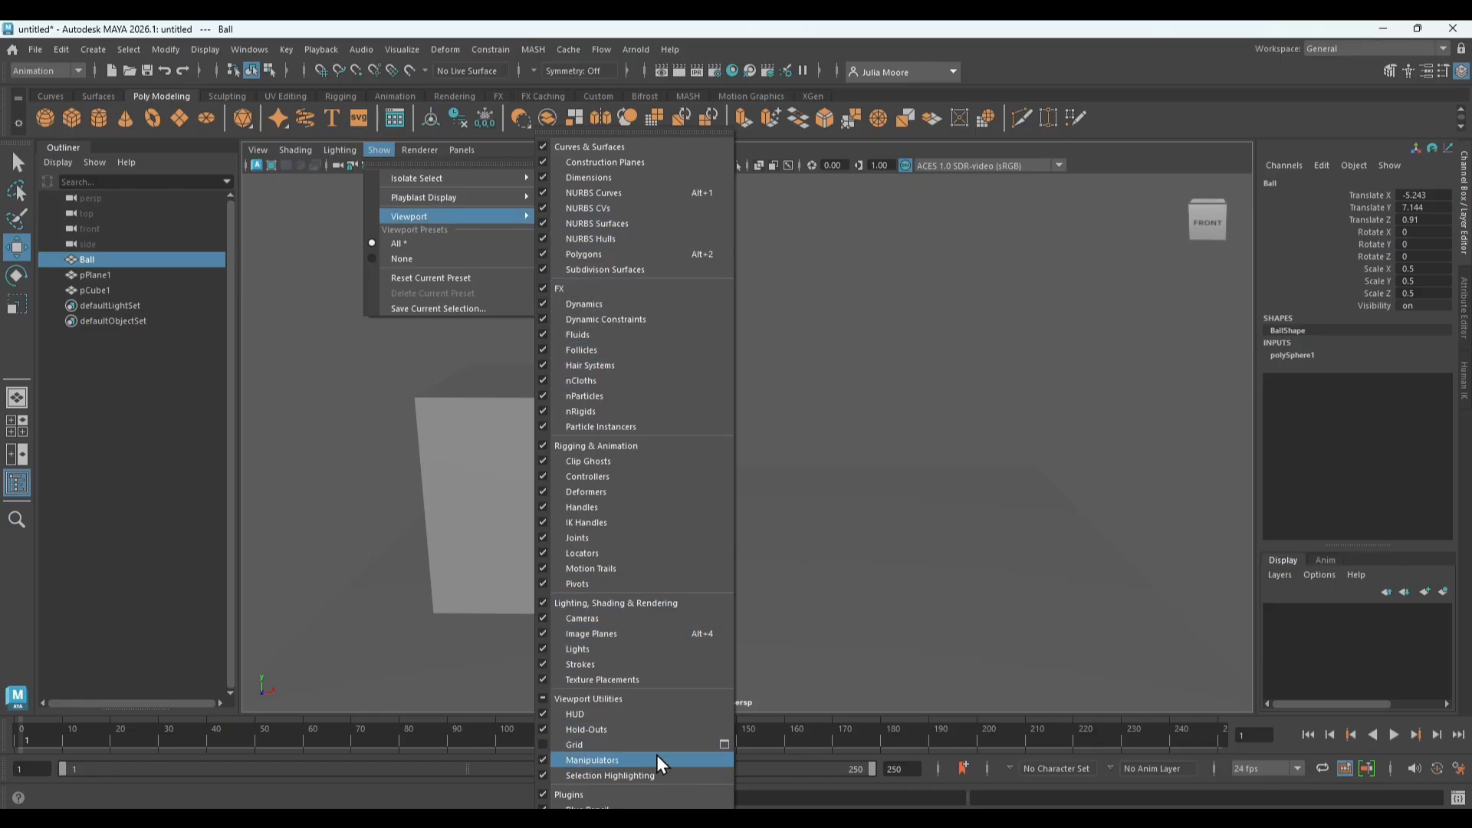
pyautogui.click(655, 776)
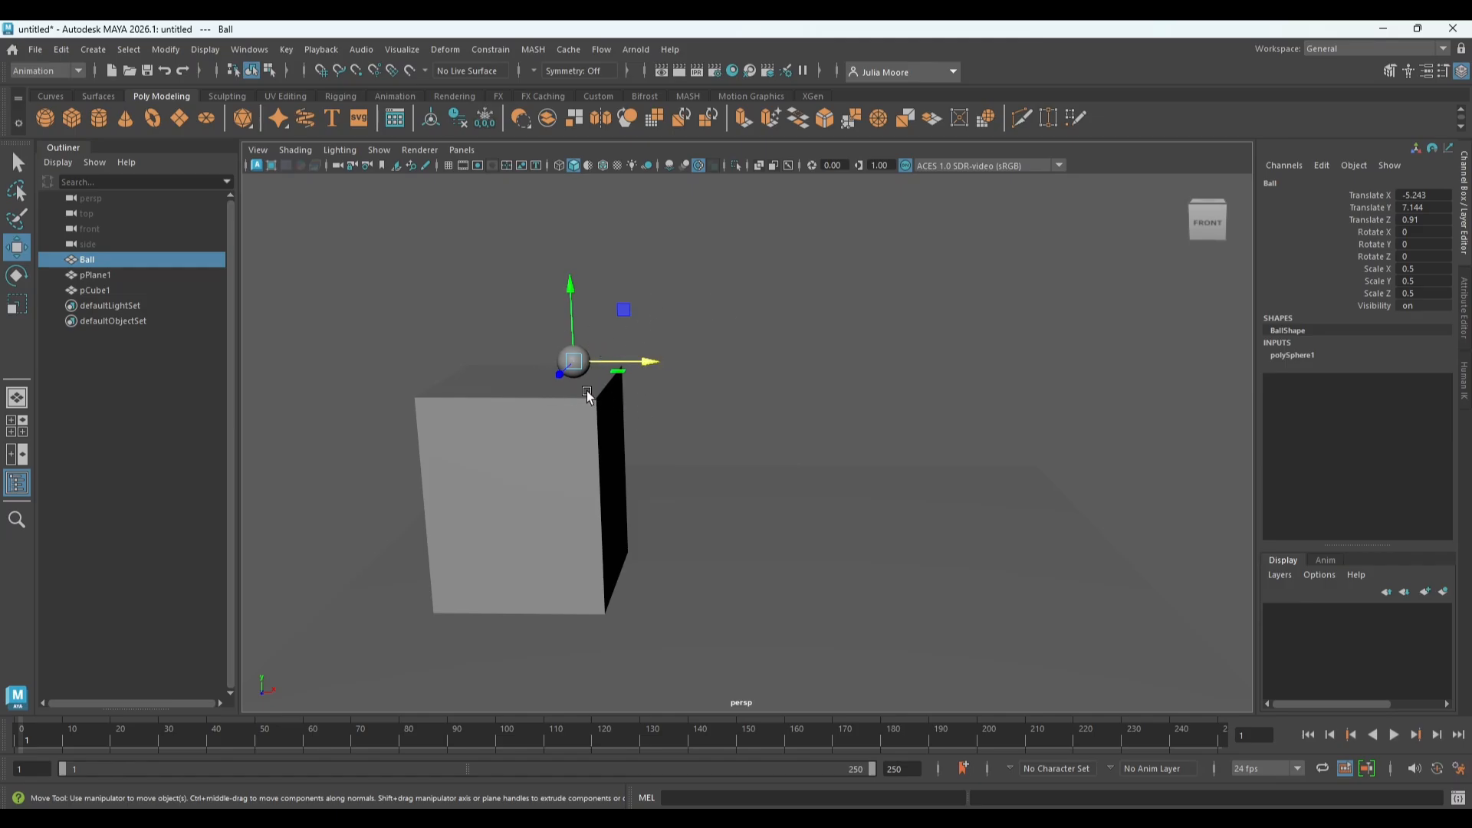
# Set a keyframe on all of the ball's channels at frame 1.
pyautogui.click(631, 366)
pyautogui.press('s')
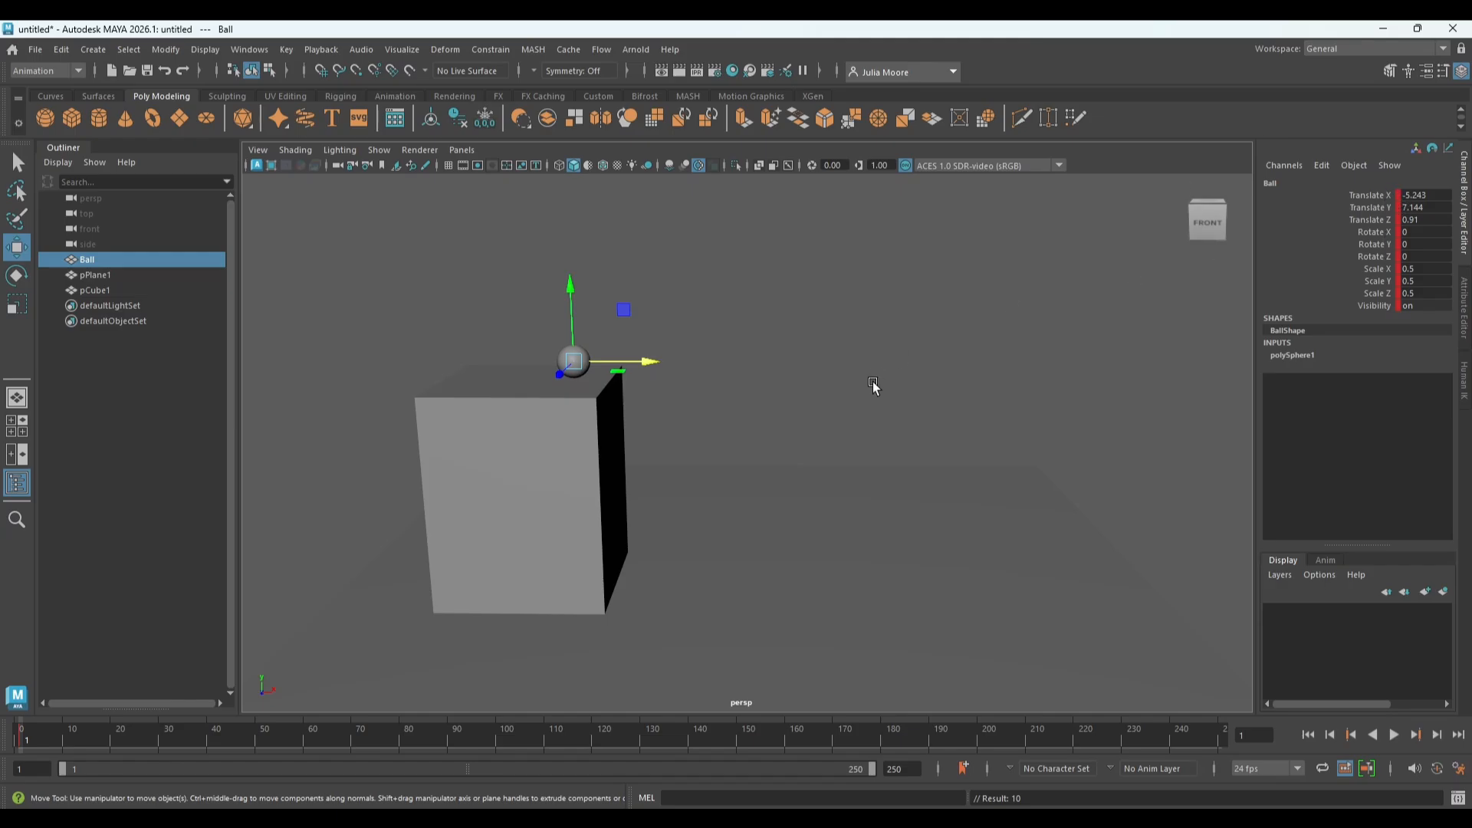
# Undo the all-channel keyframe and key only the ball's translation channels at frame 1.
pyautogui.hotkey('ctrl', 'z')
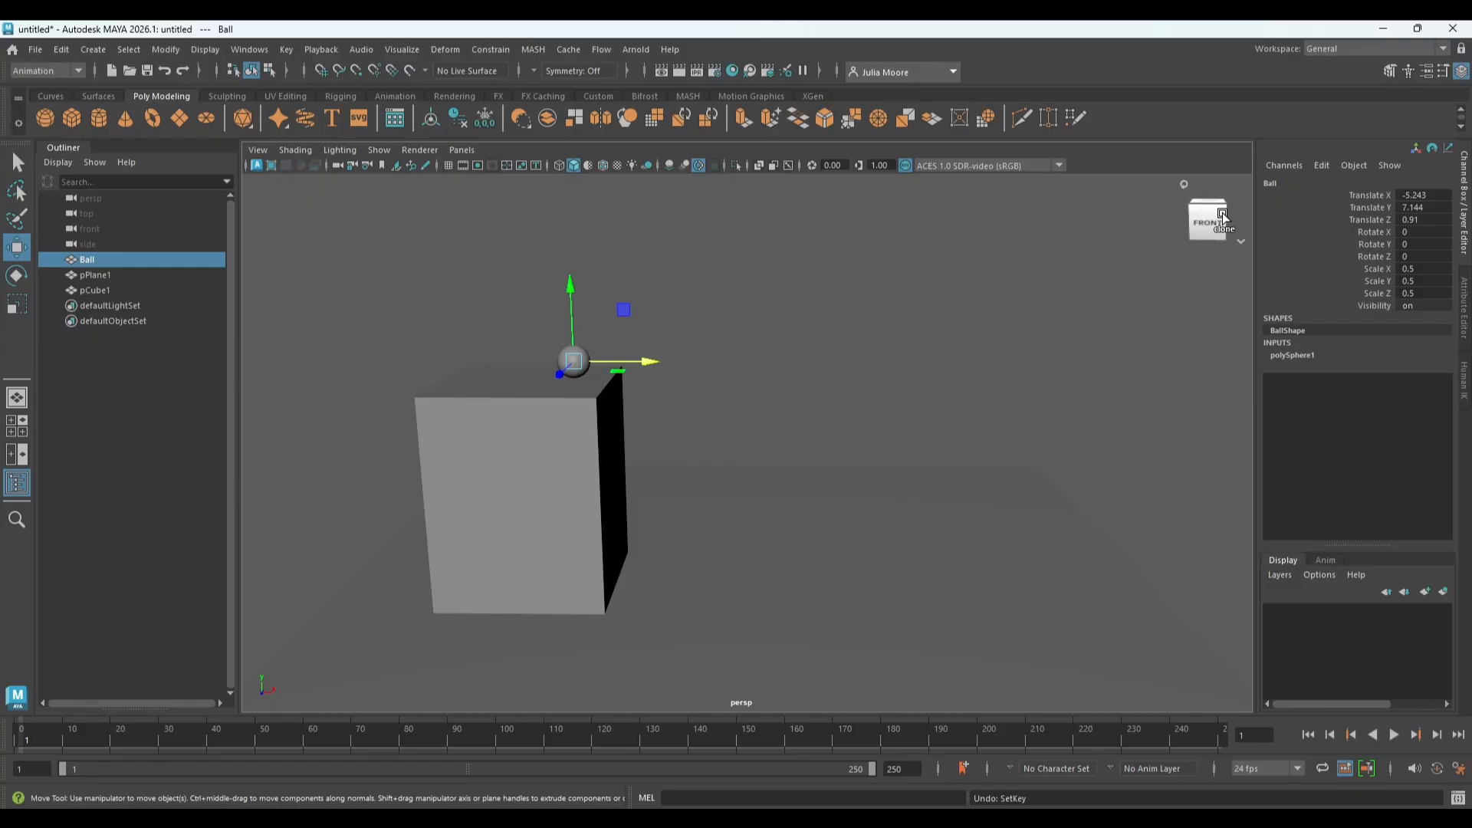
pyautogui.hotkey('shift', 'w')
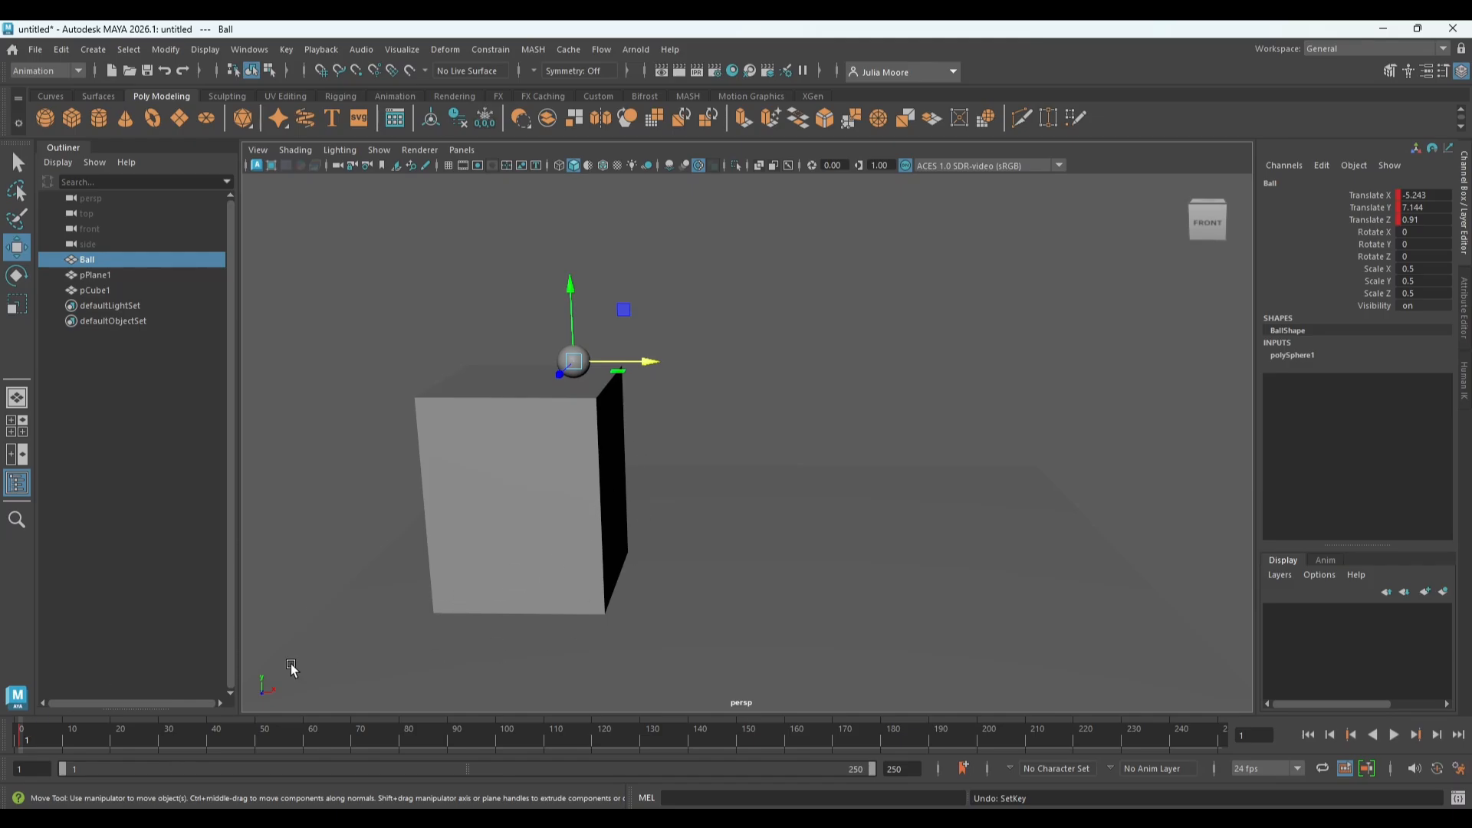
# At frame 10, keyframe the ball on the ground beside the cube, at about -1.61 in X and 0.455 in Y.
pyautogui.click(62, 742)
pyautogui.moveTo(638, 363); pyautogui.dragTo(752, 372)
pyautogui.moveTo(681, 305); pyautogui.dragTo(689, 519)
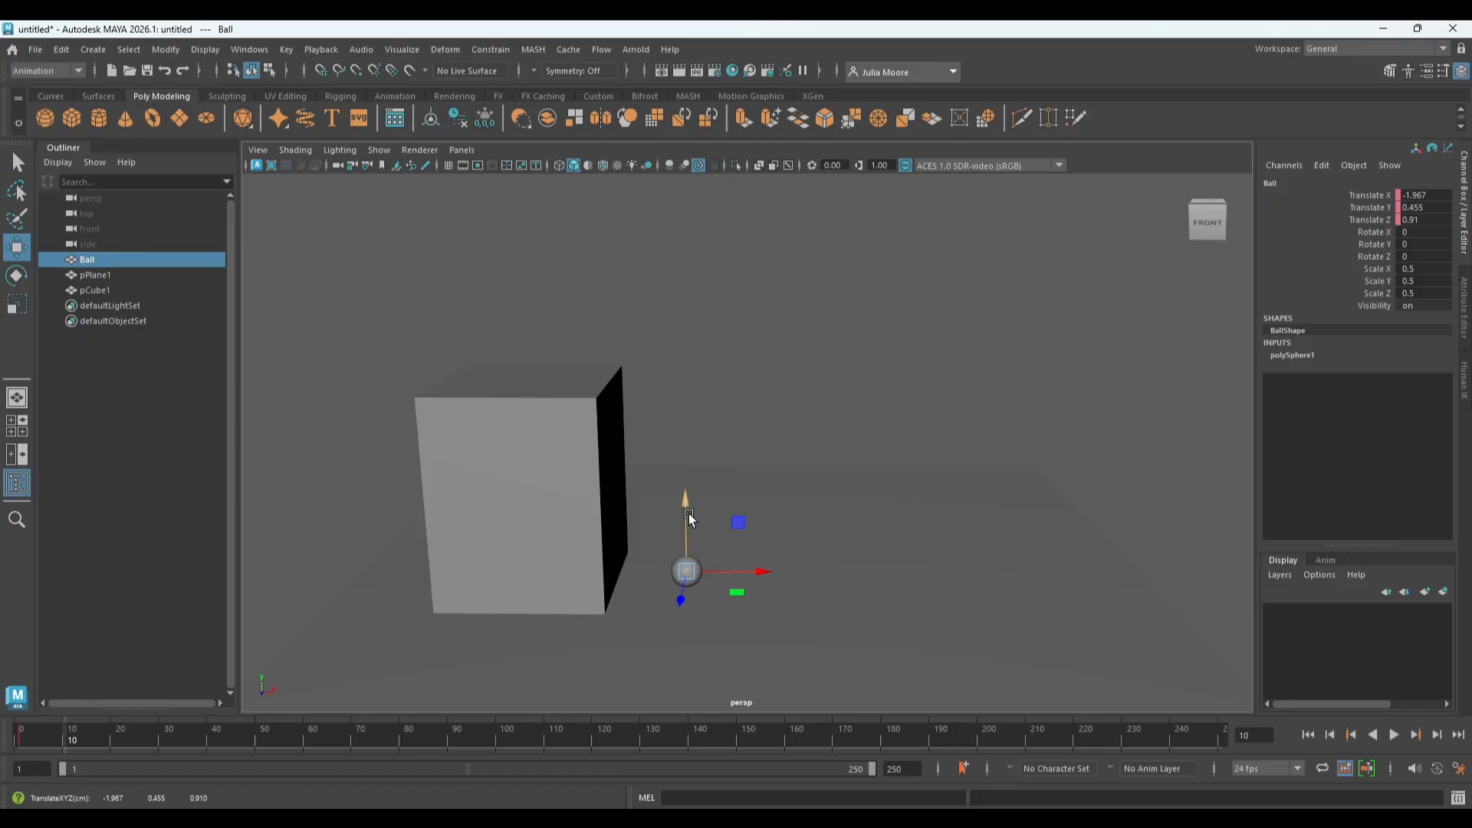
pyautogui.moveTo(745, 471)
pyautogui.keyDown('alt'); pyautogui.mouseDown()
pyautogui.moveTo(770, 465)
pyautogui.moveTo(739, 463)
pyautogui.mouseUp(); pyautogui.keyUp('alt')
pyautogui.moveTo(756, 573); pyautogui.dragTo(767, 584)
pyautogui.keyDown('alt'); pyautogui.moveTo(805, 499); pyautogui.dragTo(819, 481); pyautogui.keyUp('alt')
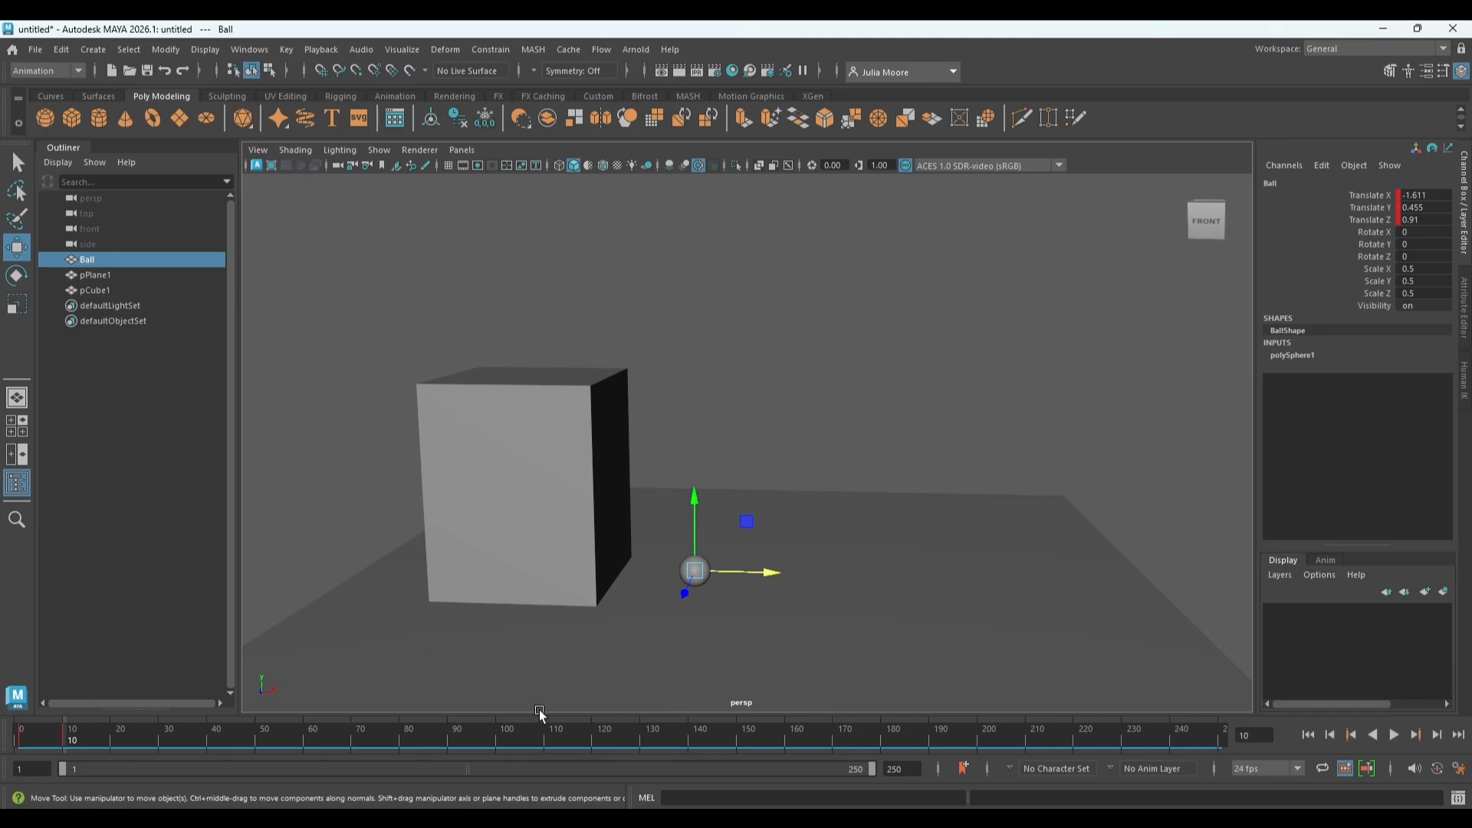
# At frame 20, keyframe the ball in the air farther from the cube, at about 1.21 in X and 2.29 in Y.
pyautogui.hotkey('alt', 'v')
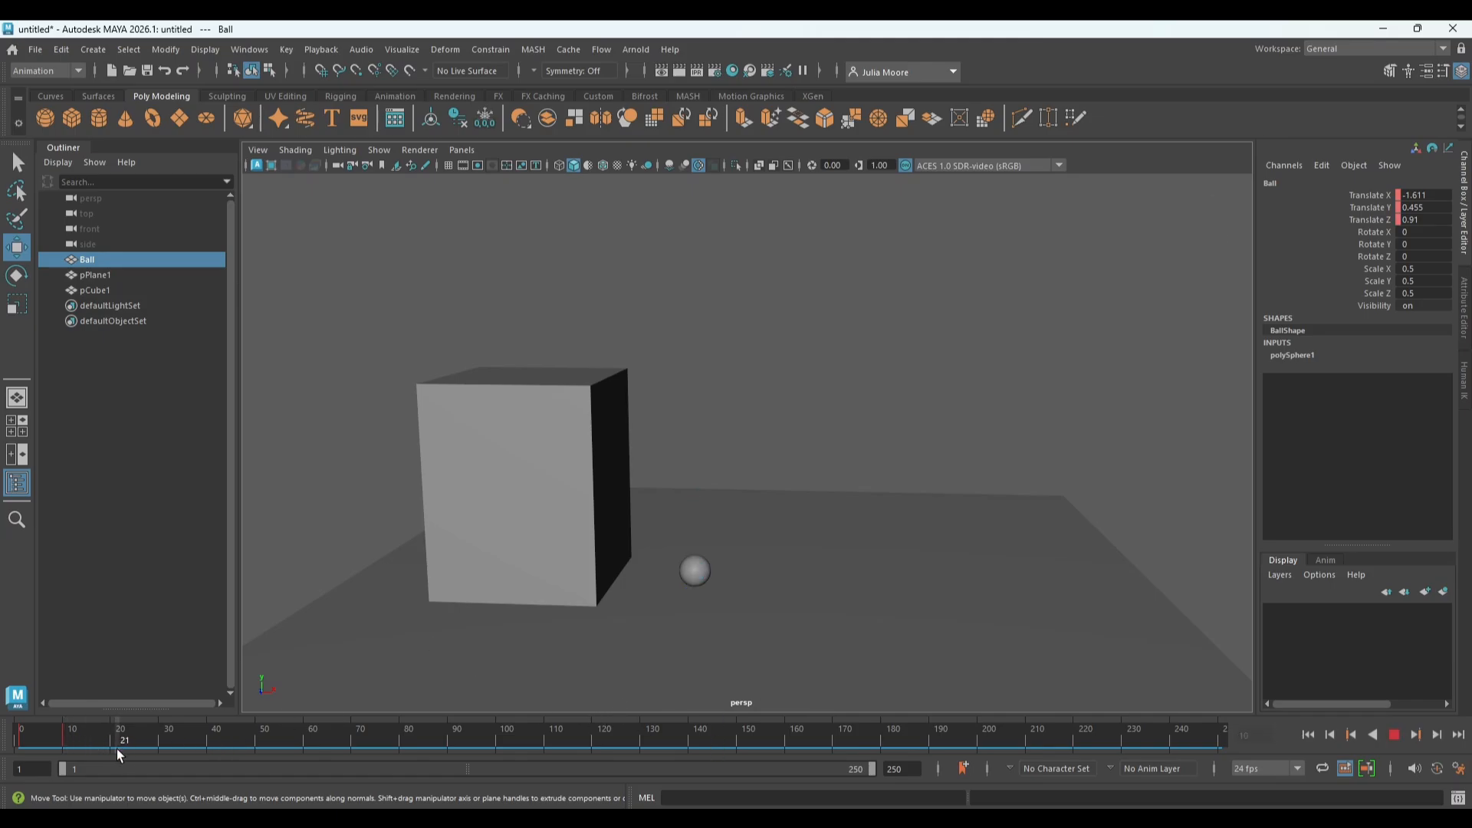
pyautogui.hotkey('alt', 'v')
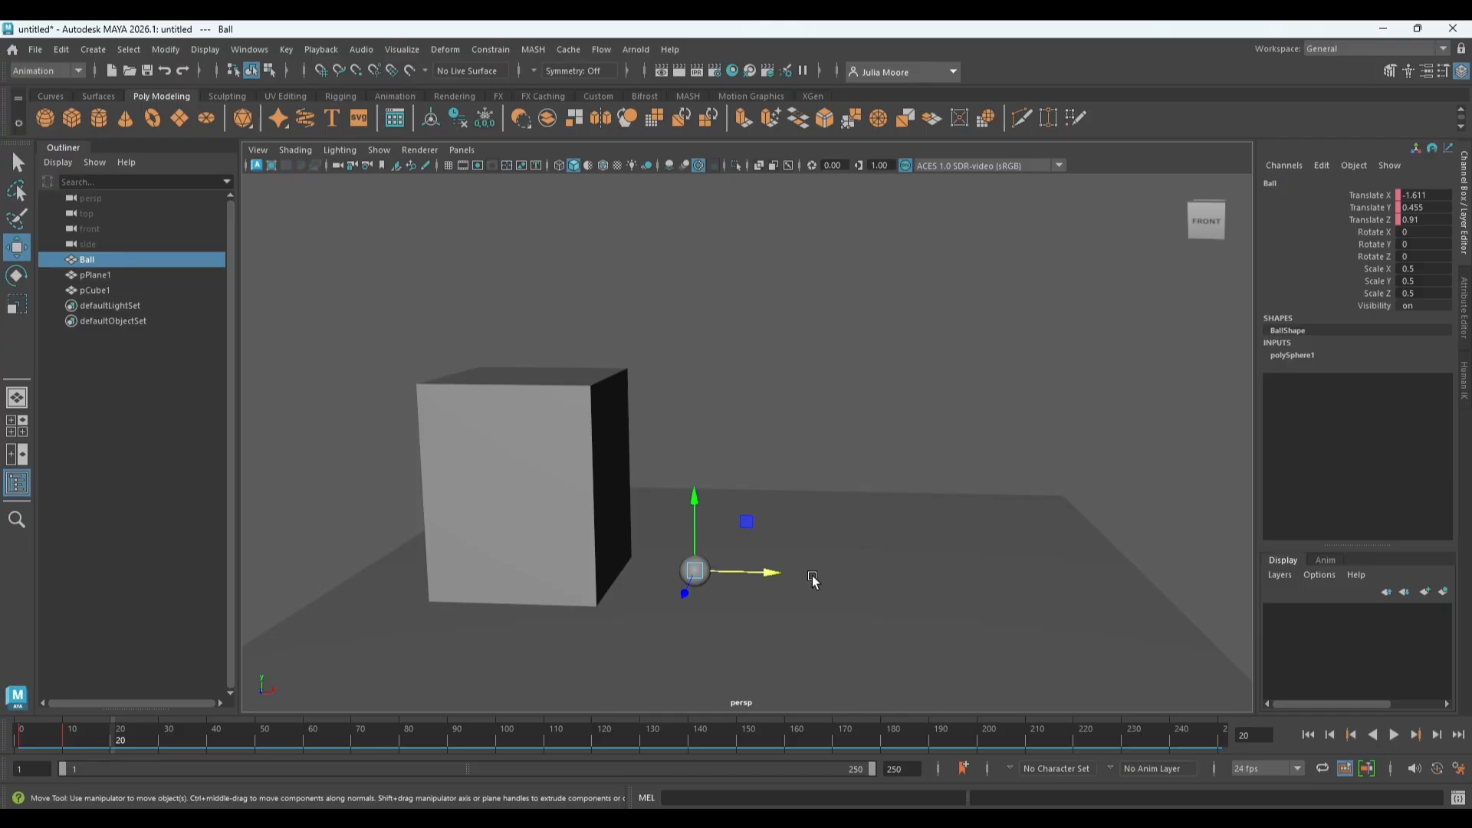
pyautogui.moveTo(771, 575); pyautogui.dragTo(865, 581)
pyautogui.moveTo(784, 534); pyautogui.dragTo(790, 473)
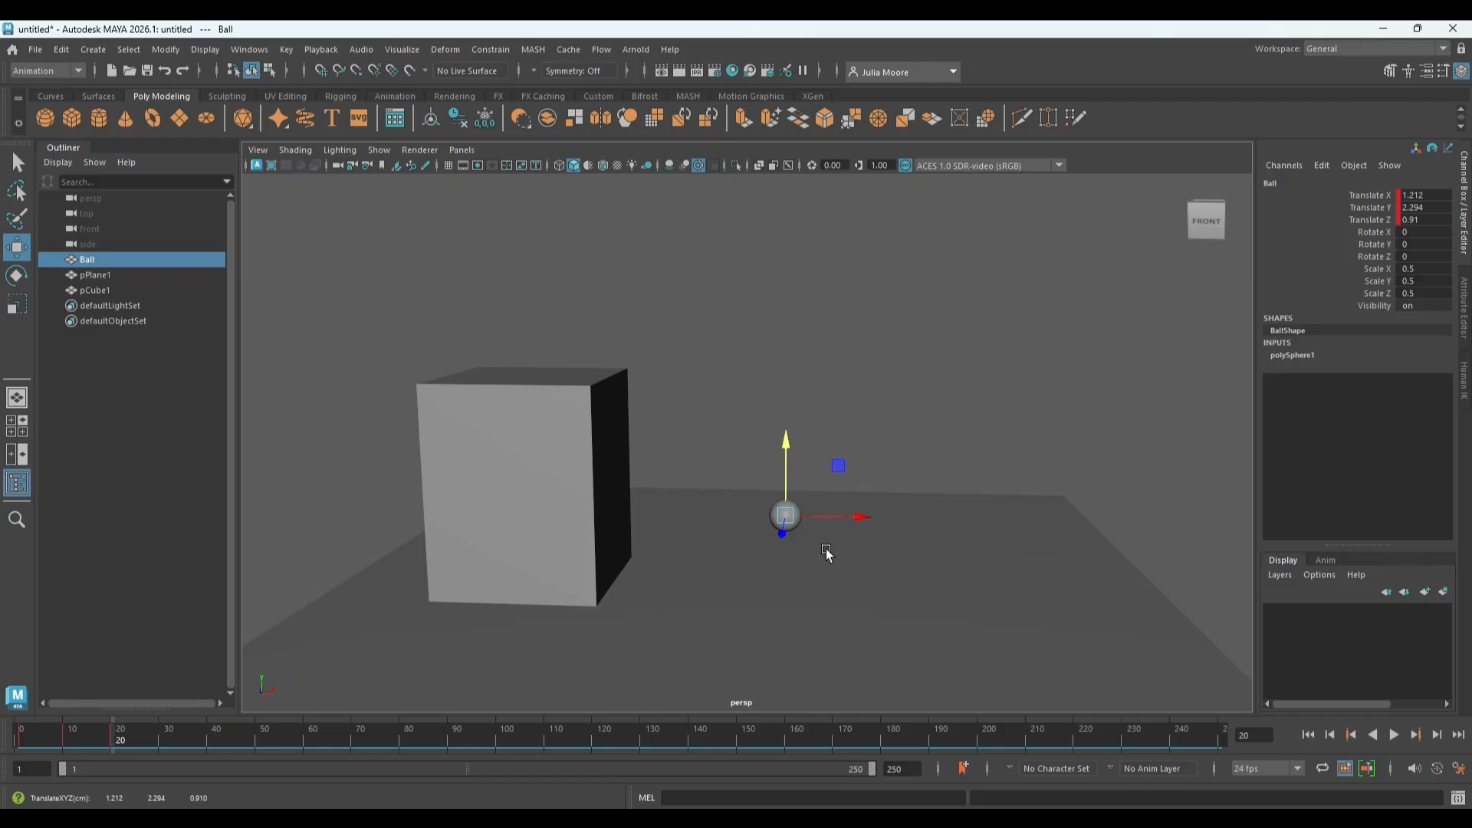
pyautogui.keyDown('alt'); pyautogui.moveTo(821, 550); pyautogui.dragTo(883, 561); pyautogui.keyUp('alt')
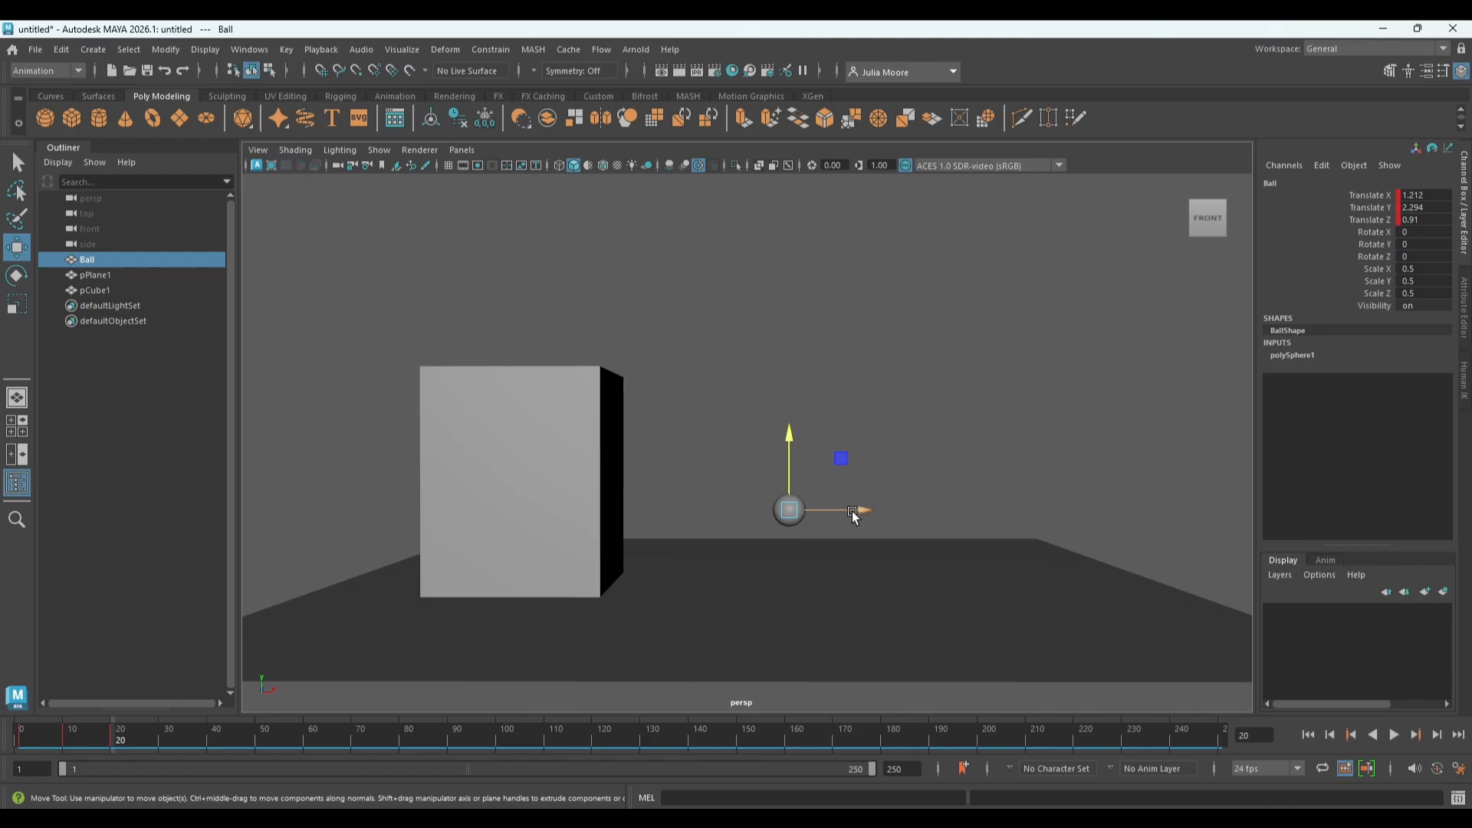
pyautogui.moveTo(852, 509); pyautogui.dragTo(935, 516)
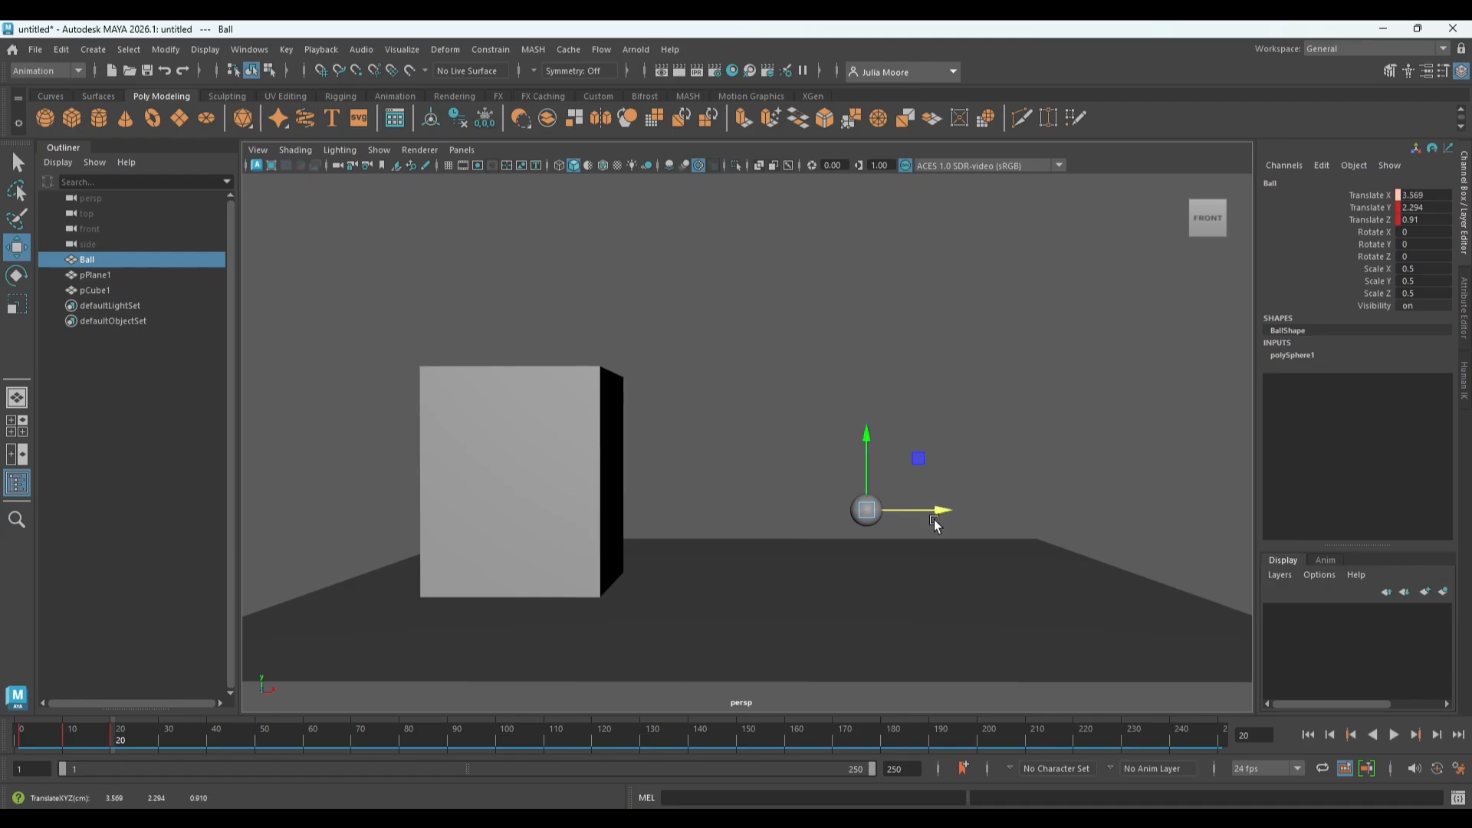
pyautogui.hotkey('ctrl', 'z')
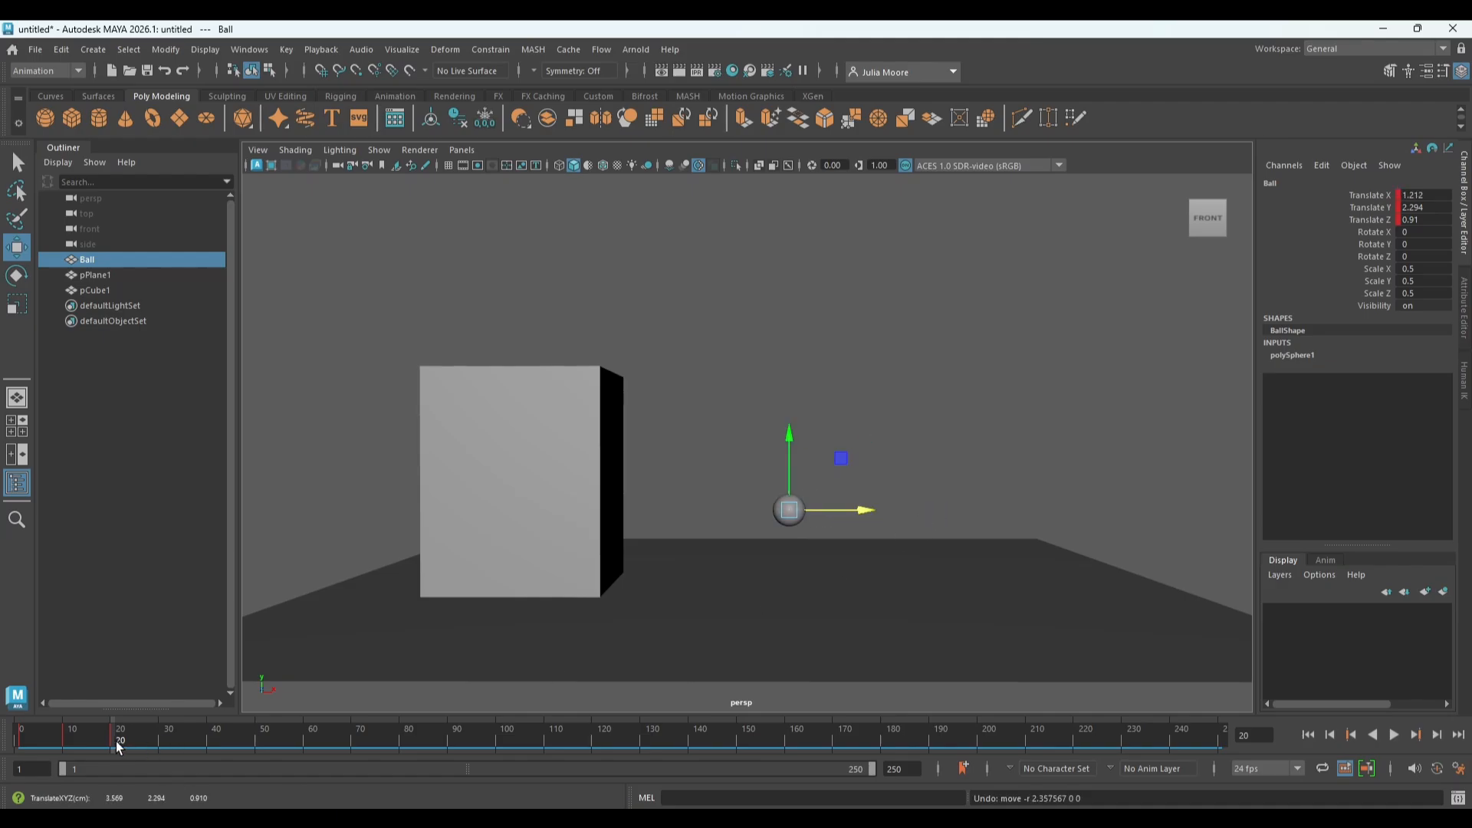
# At frame 30, keyframe the ball back on the ground, at about 3.36 in X and 0.446 in Y.
pyautogui.hotkey('alt', 'v')
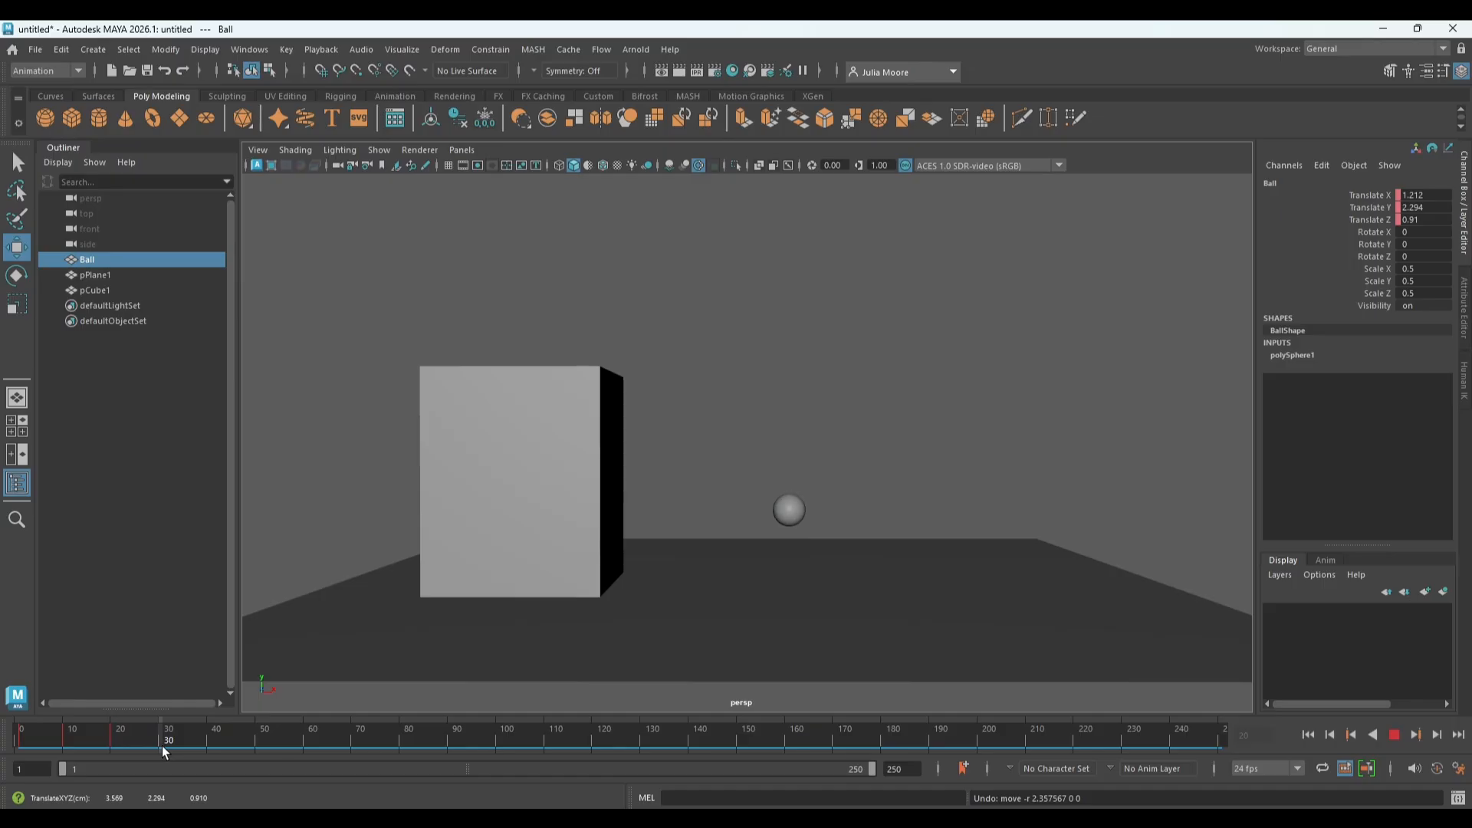
pyautogui.click(162, 746)
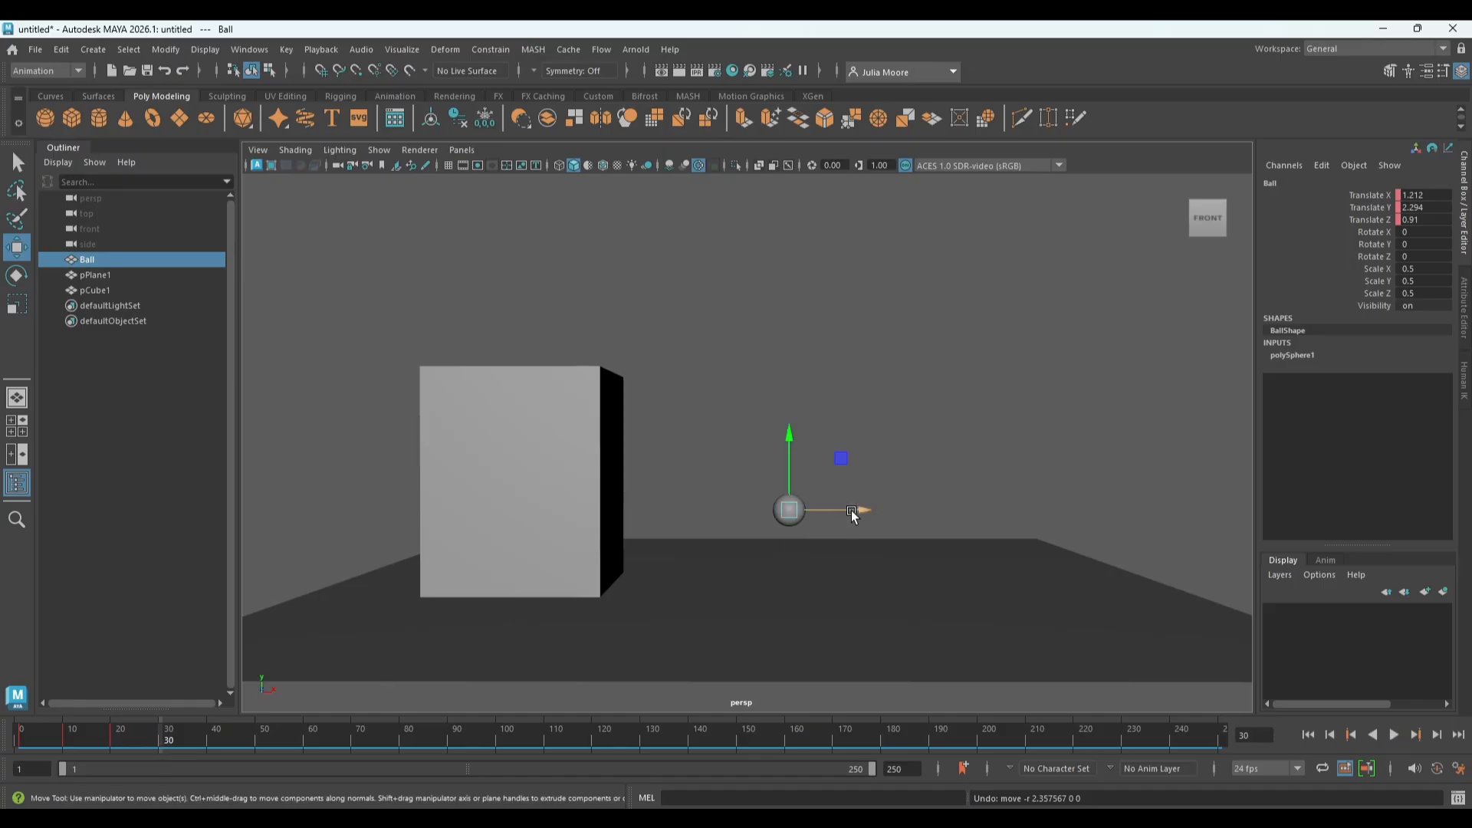
pyautogui.moveTo(852, 514); pyautogui.dragTo(924, 510)
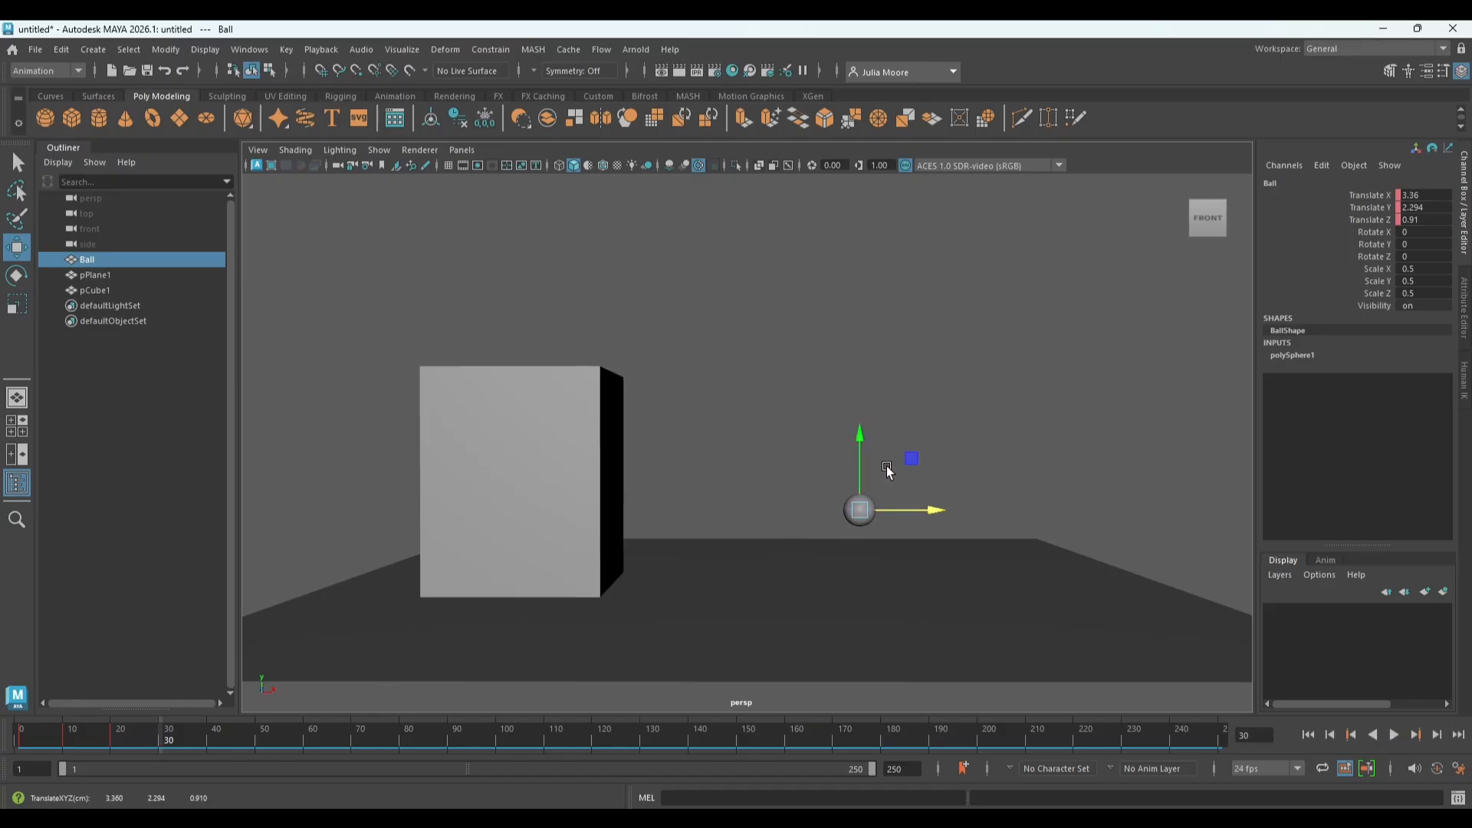
pyautogui.moveTo(861, 457); pyautogui.dragTo(858, 513)
pyautogui.moveTo(976, 503)
pyautogui.keyDown('alt'); pyautogui.mouseDown()
pyautogui.moveTo(944, 511)
pyautogui.moveTo(976, 510)
pyautogui.moveTo(959, 505)
pyautogui.mouseUp(); pyautogui.keyUp('alt')
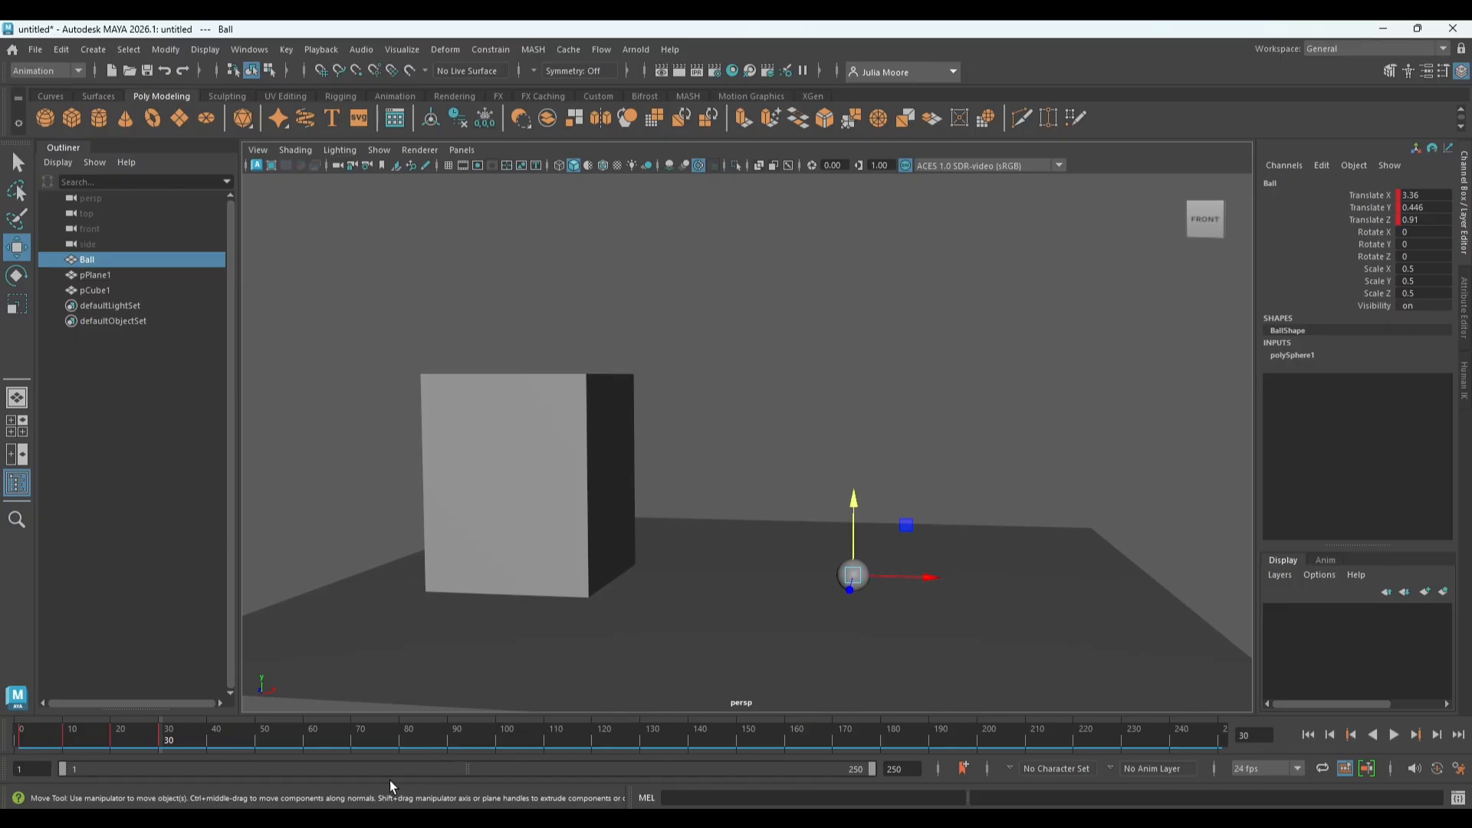
# Preview the ball's bounce by scrubbing the timeline and playing the animation from frame 1.
pyautogui.click(18, 734)
pyautogui.hotkey('alt', 'v')
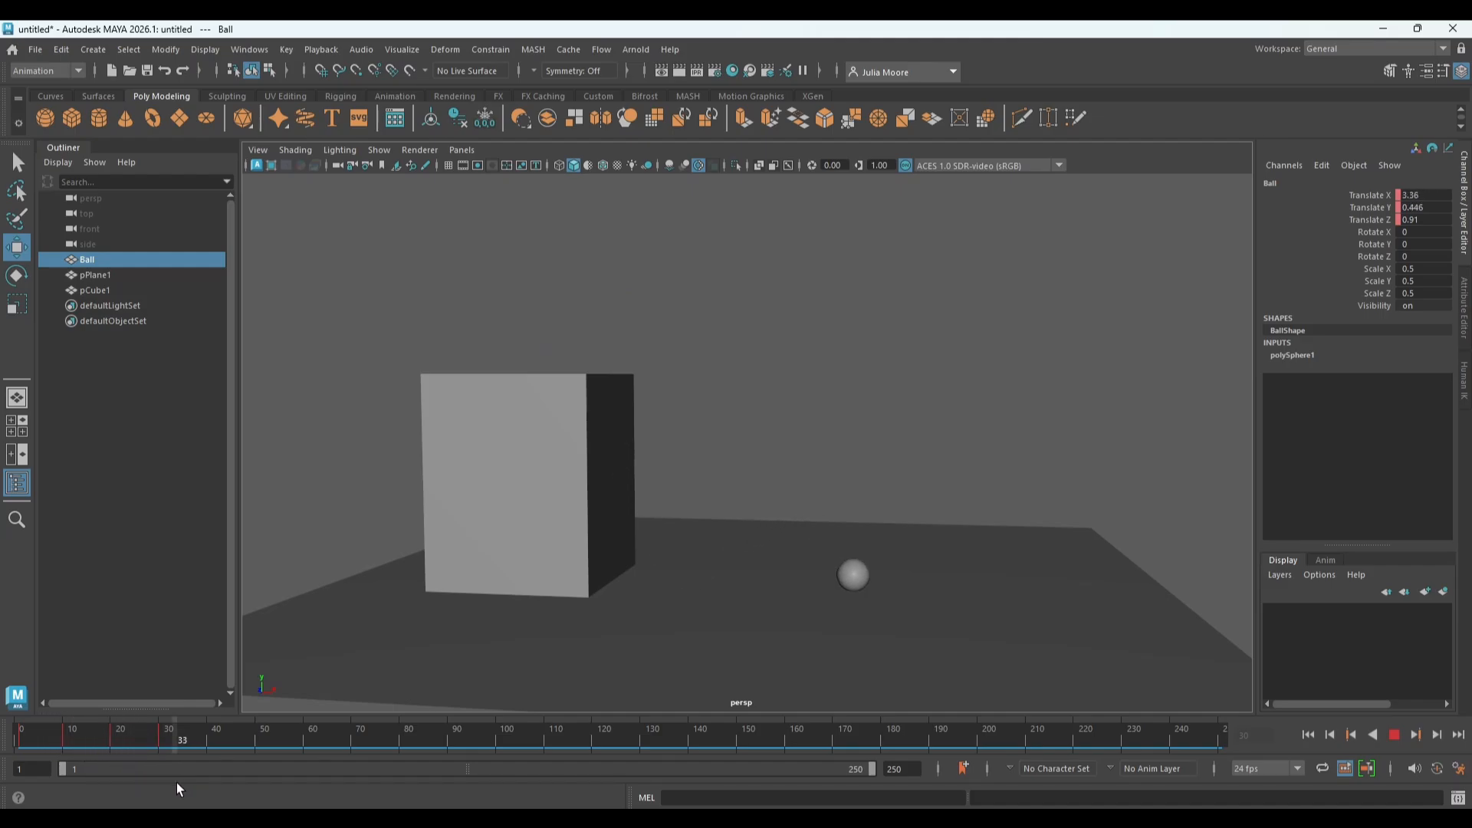
pyautogui.moveTo(199, 788); pyautogui.dragTo(19, 771)
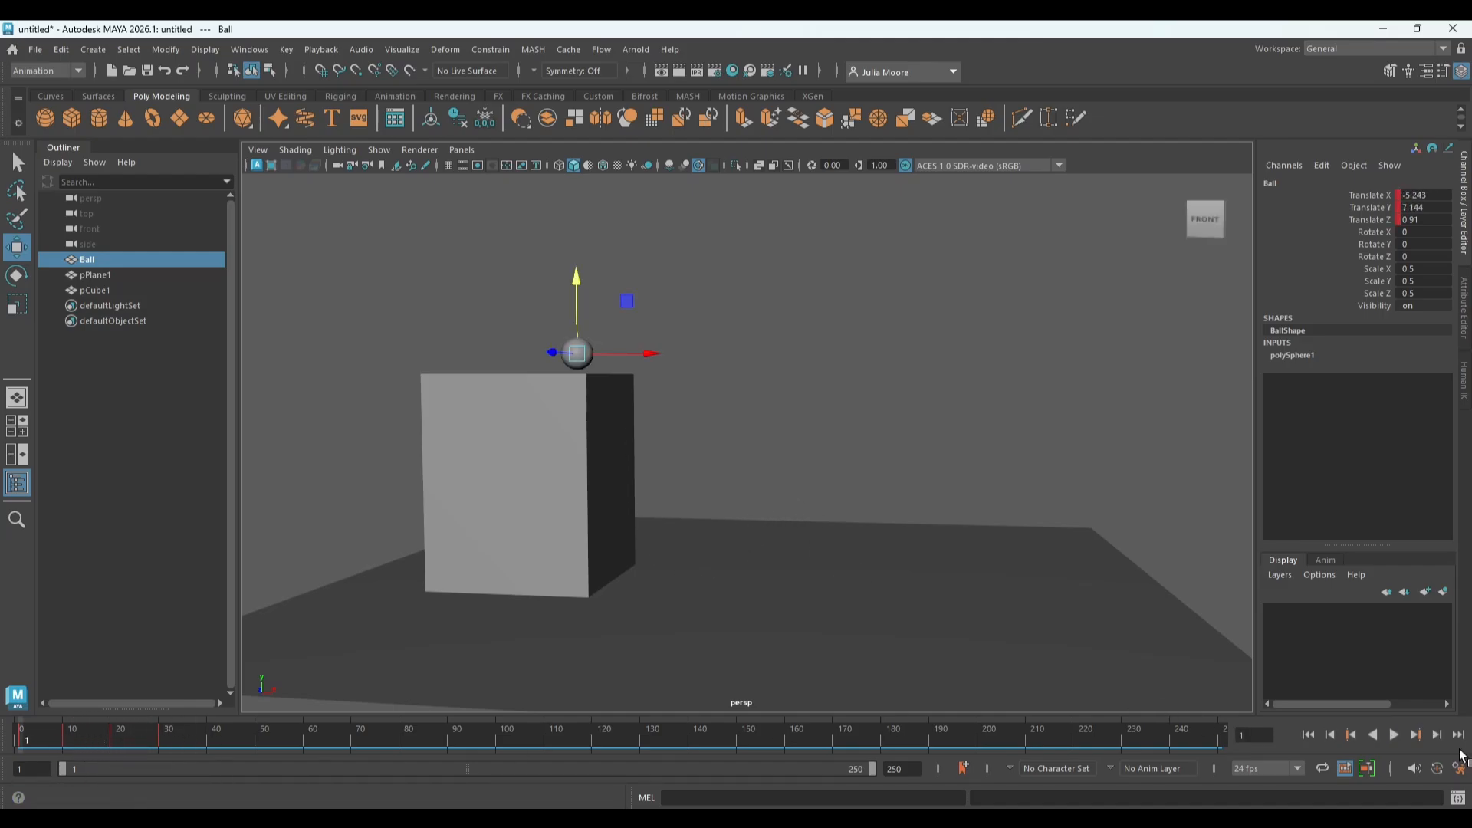
pyautogui.click(1392, 736)
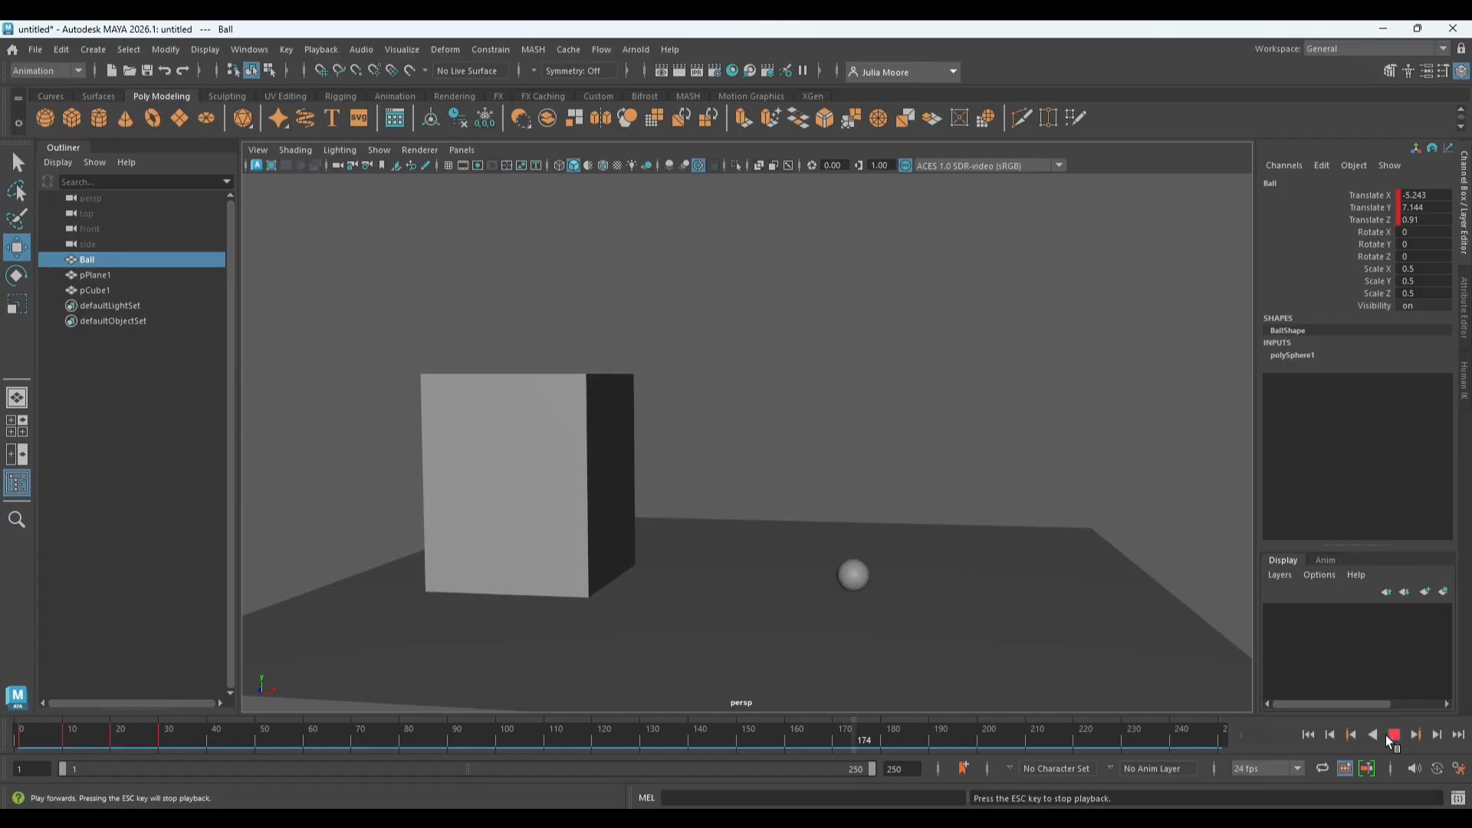
pyautogui.click(1392, 735)
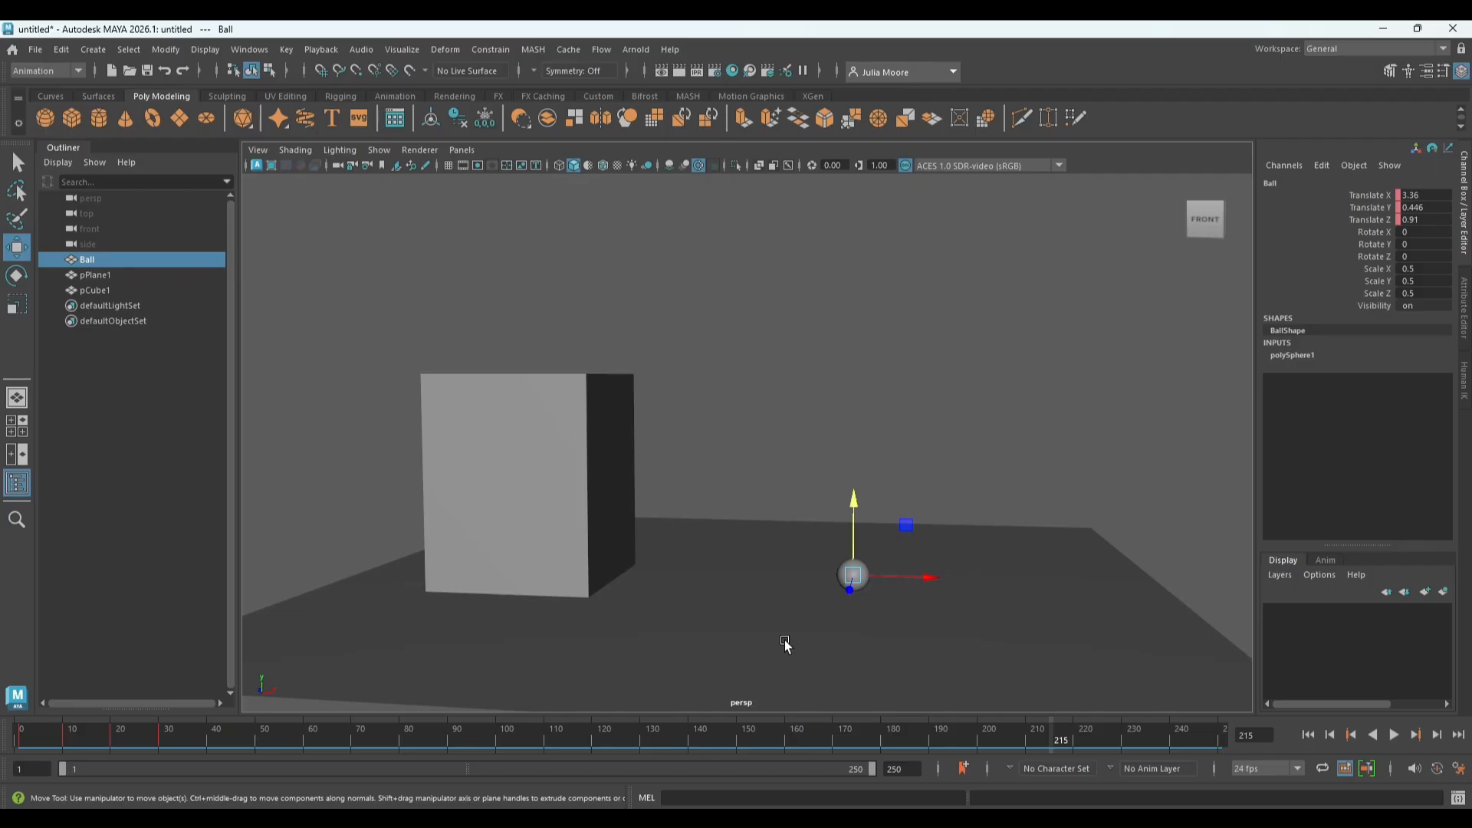
# Set the timeline's playback speed to Real-time.
pyautogui.rightClick(414, 740)
pyautogui.moveTo(442, 608)
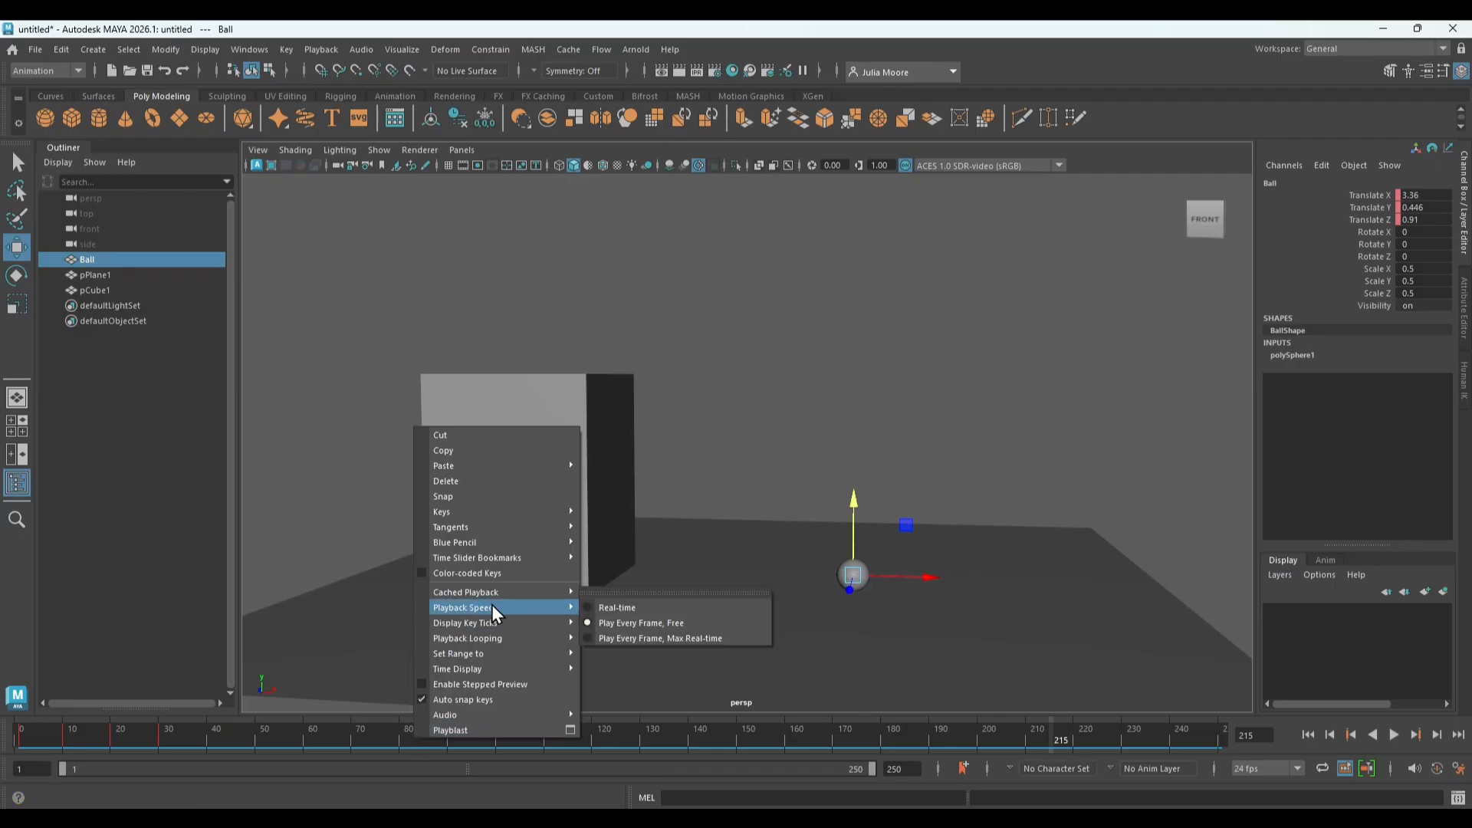
pyautogui.click(591, 609)
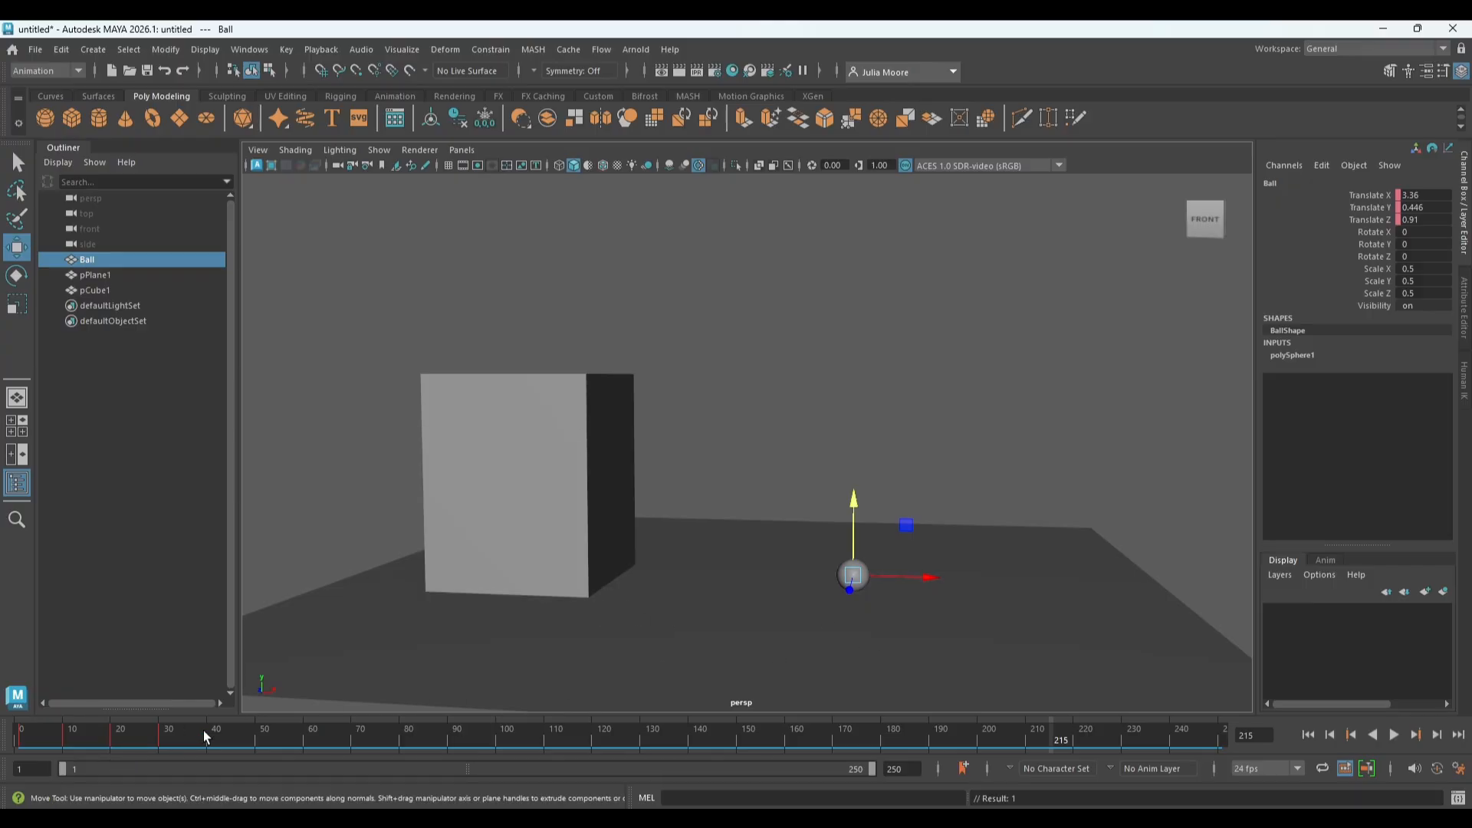
# Replay the animation from frame 1 in real time, scrub through the bounce to examine its timing, and return to frame 1.
pyautogui.moveTo(204, 733); pyautogui.dragTo(3, 733)
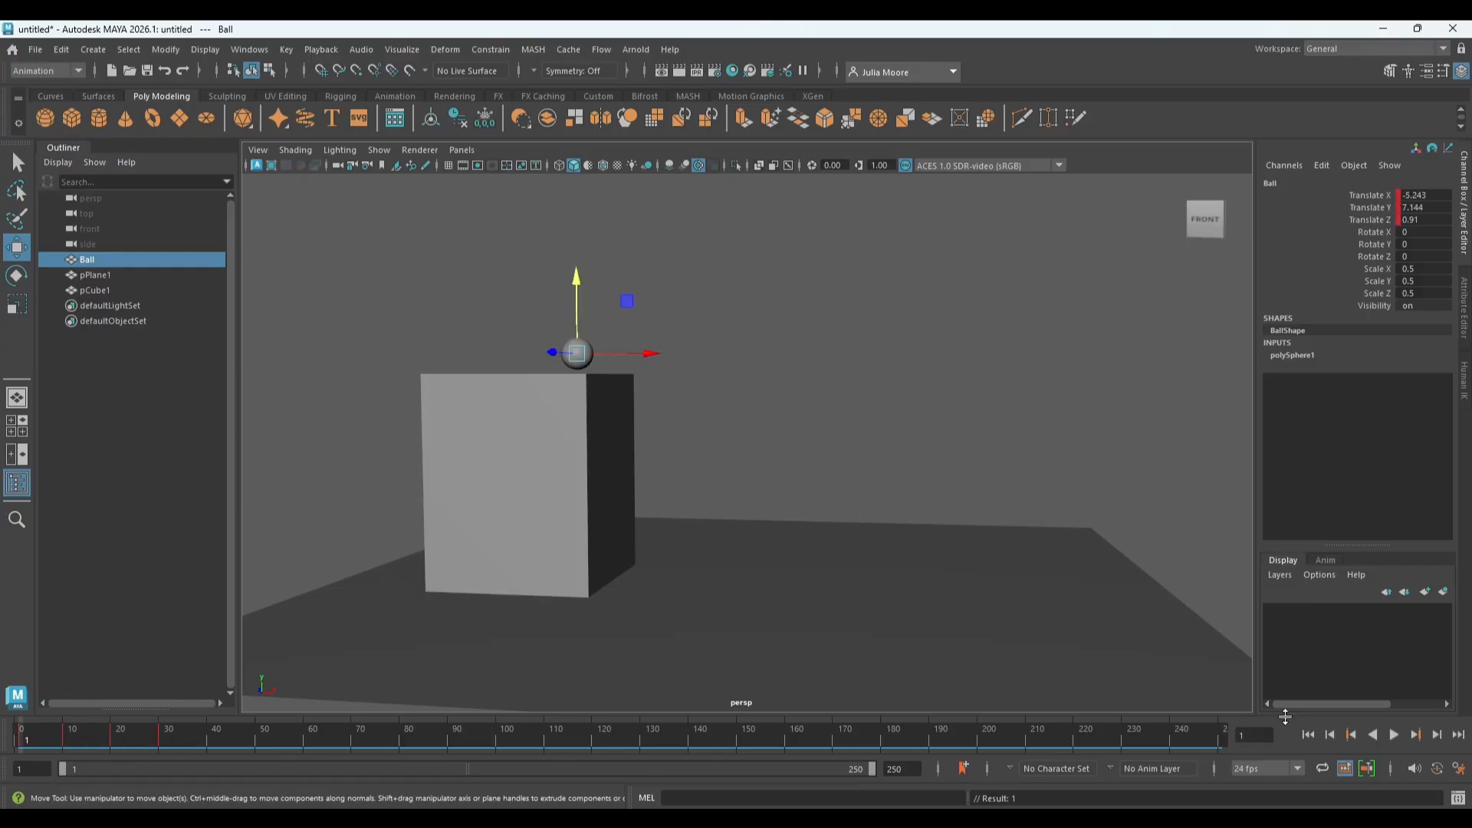
pyautogui.click(1394, 734)
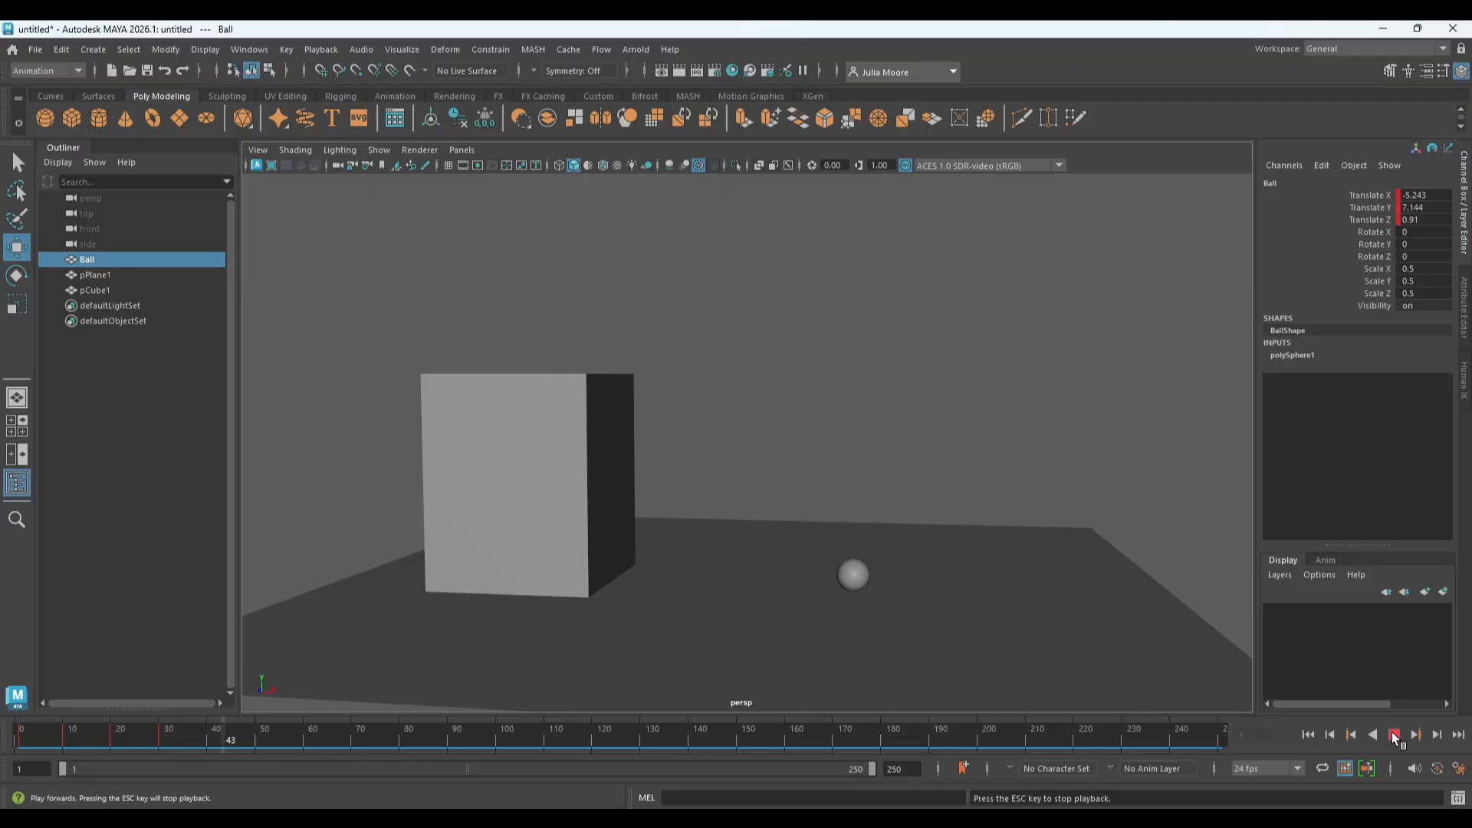
pyautogui.click(1394, 736)
pyautogui.moveTo(222, 733); pyautogui.dragTo(23, 733)
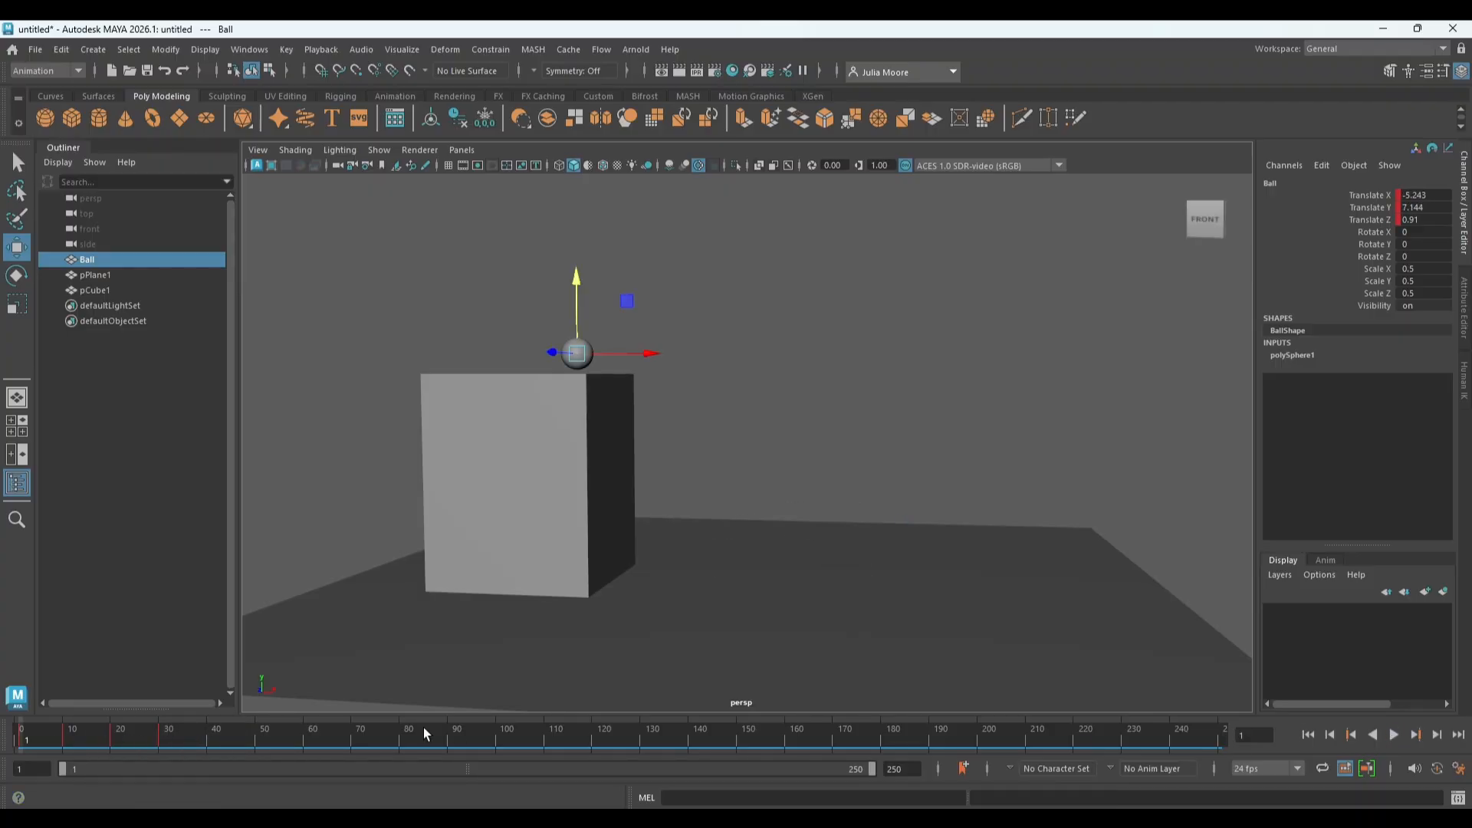
pyautogui.click(1395, 735)
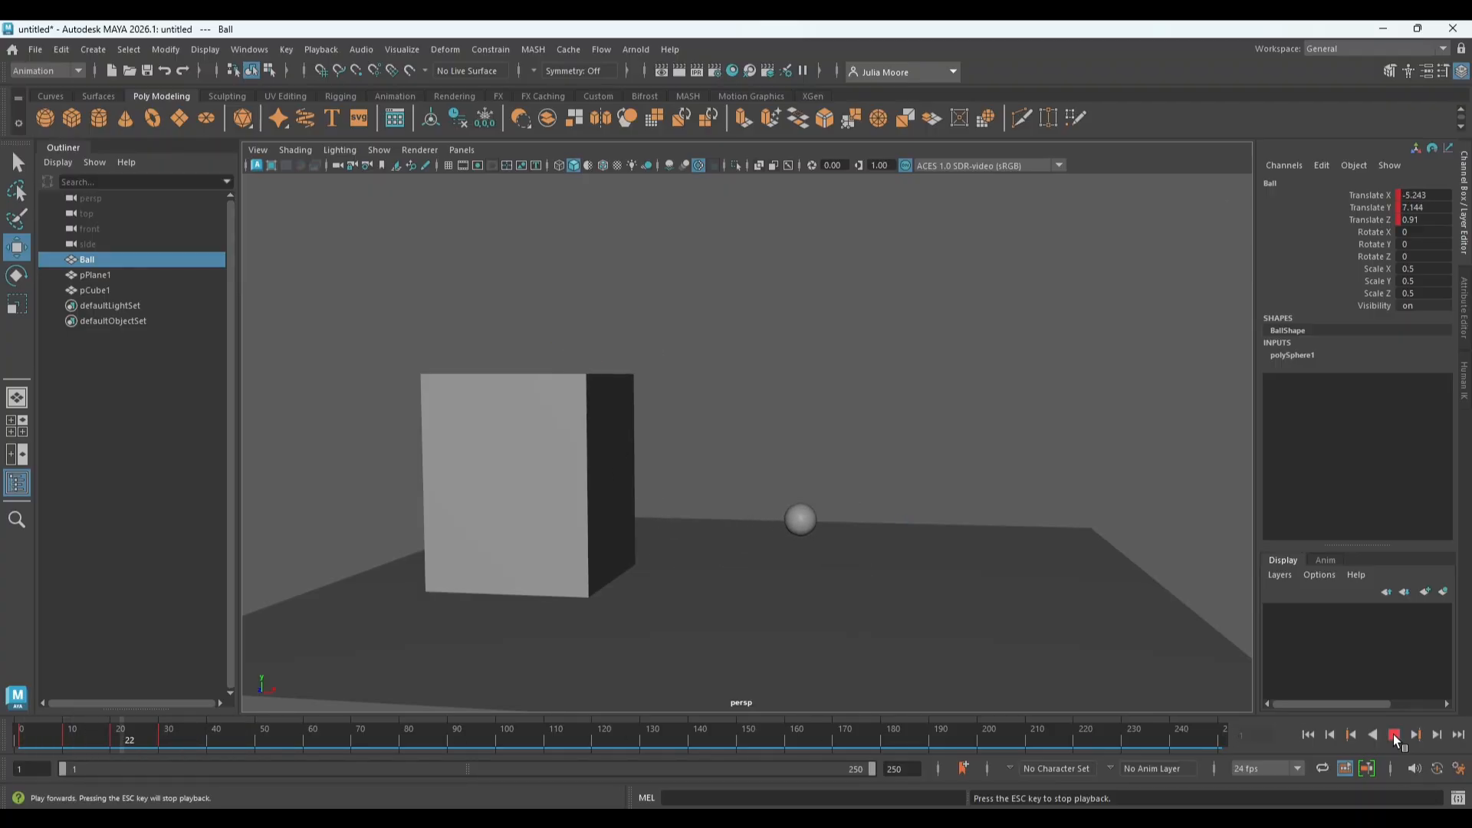
pyautogui.click(1395, 734)
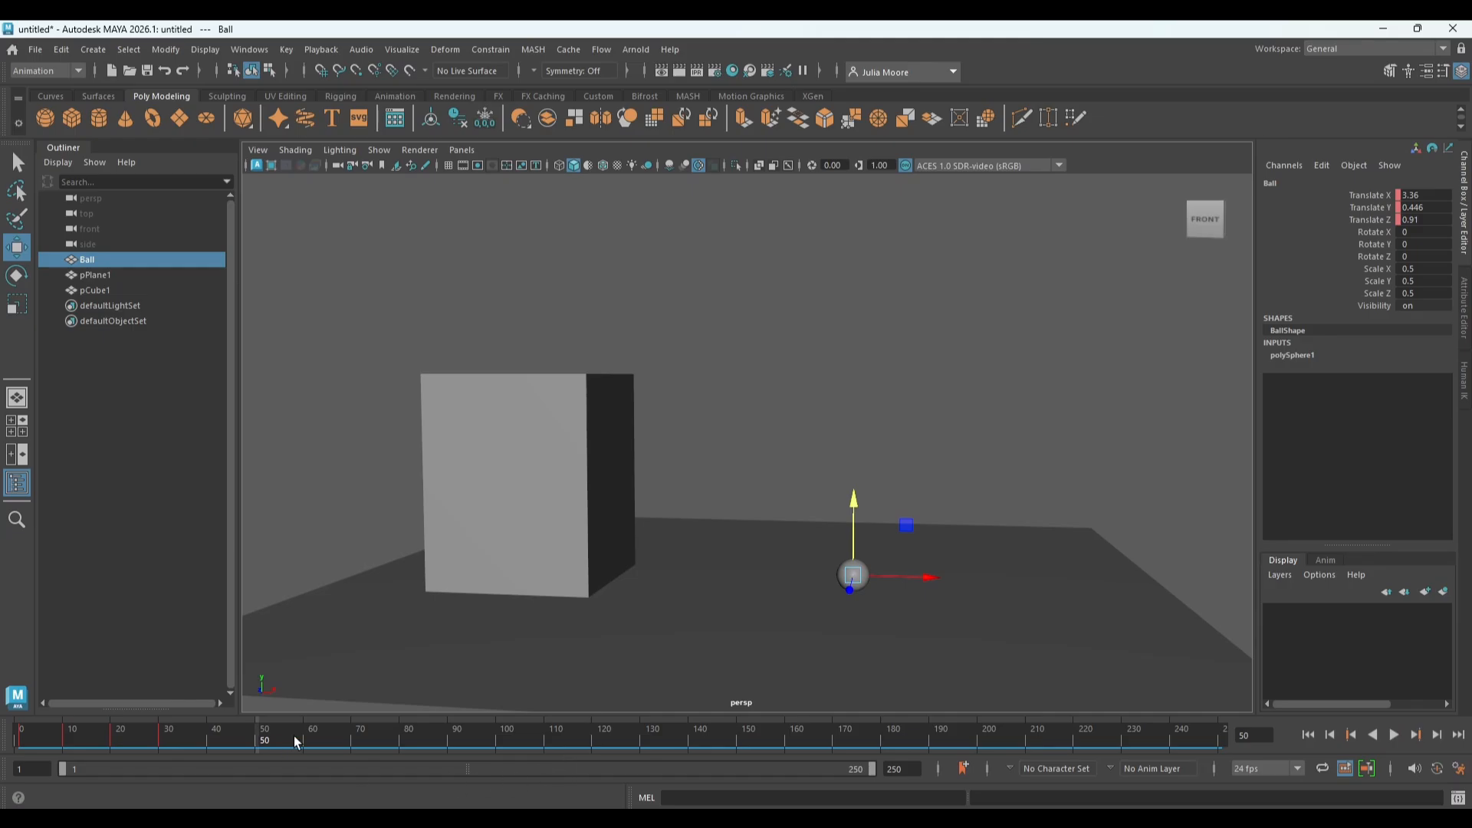
pyautogui.moveTo(268, 741); pyautogui.dragTo(3, 742)
pyautogui.hotkey('alt', 'v')
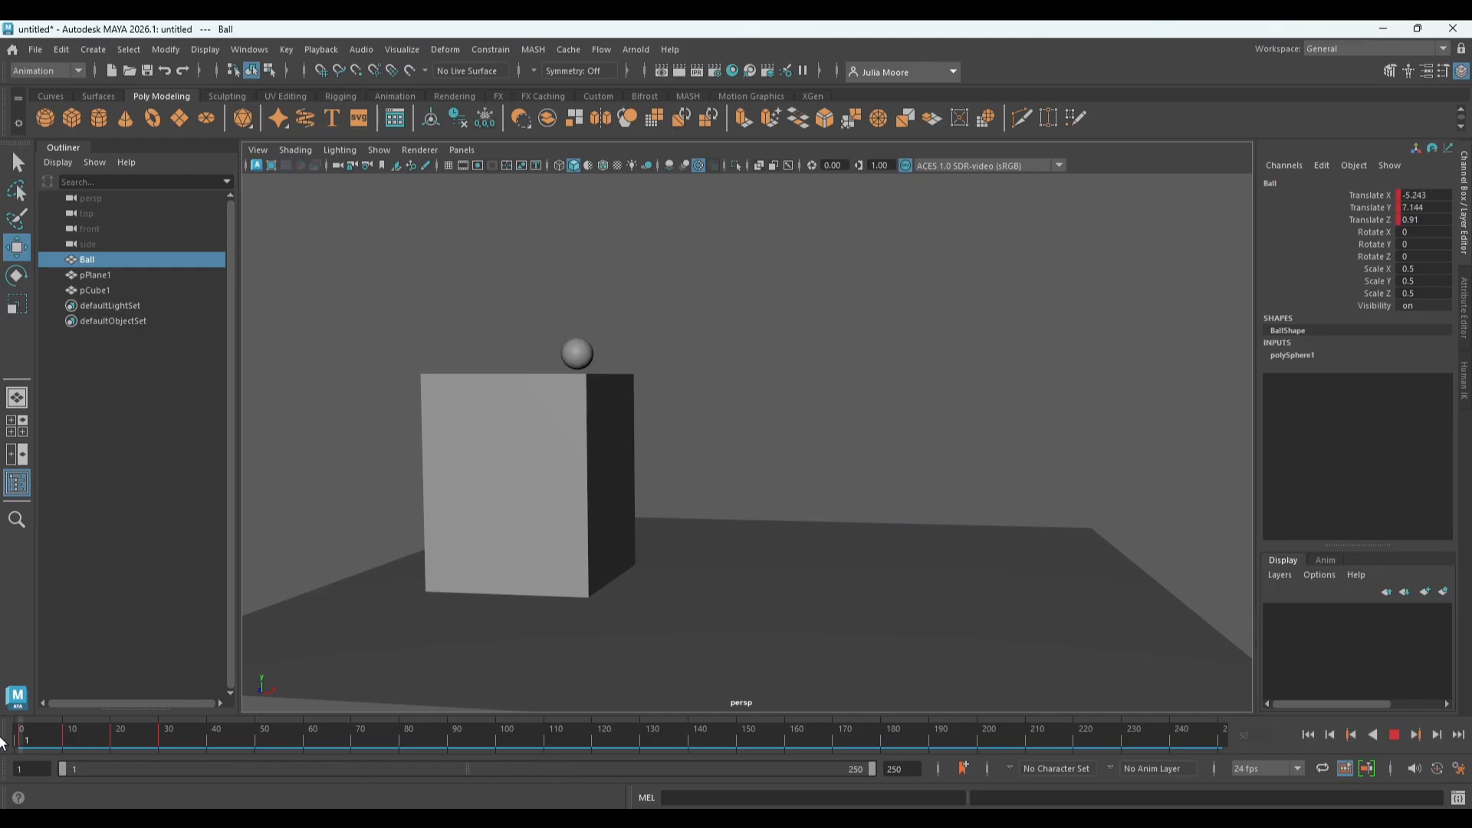
pyautogui.moveTo(681, 520)
pyautogui.keyDown('alt'); pyautogui.mouseDown()
pyautogui.moveTo(730, 518)
pyautogui.moveTo(697, 522)
pyautogui.mouseUp(); pyautogui.keyUp('alt')
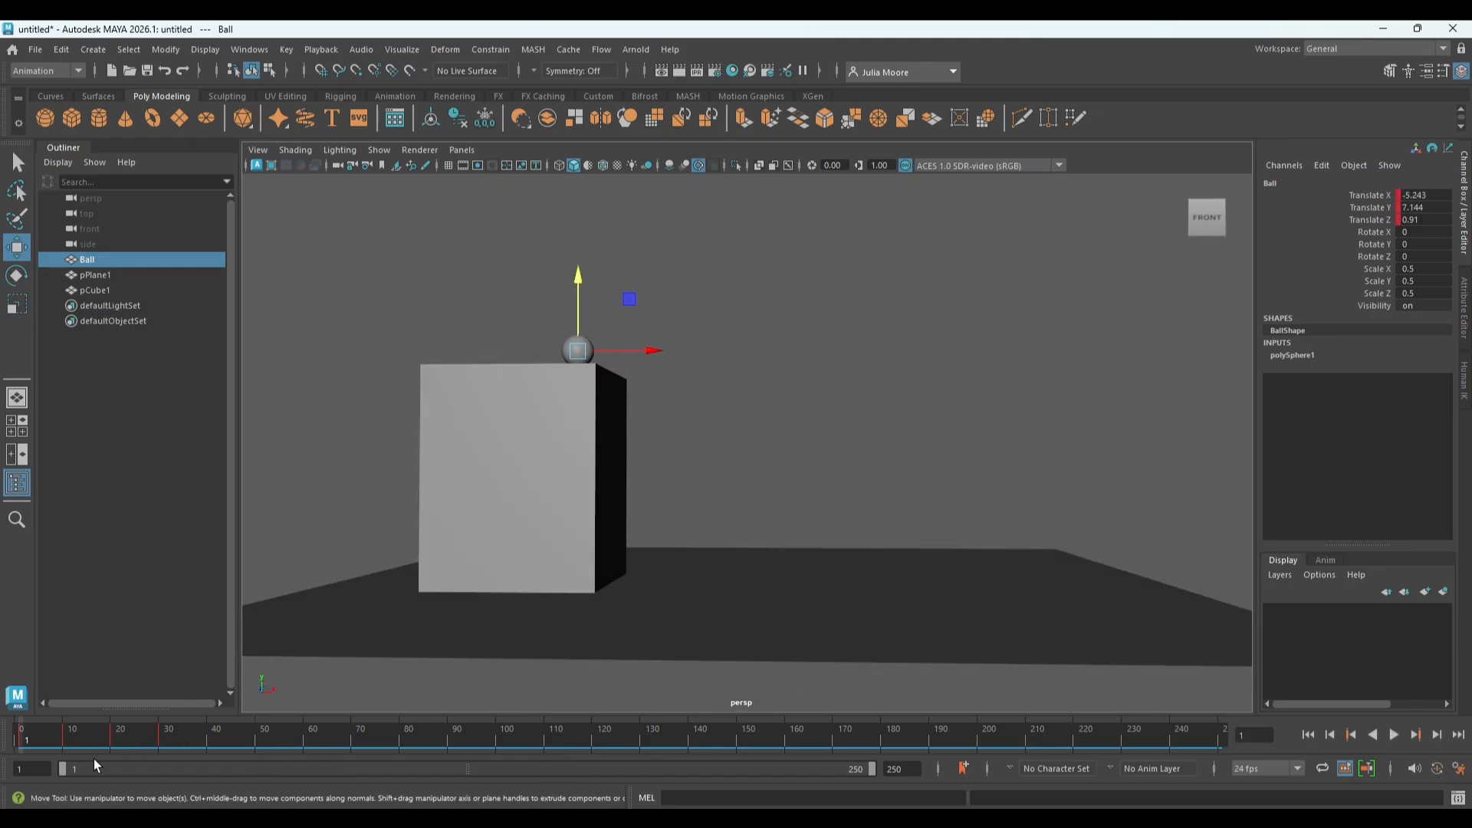
pyautogui.hotkey('alt', 'v')
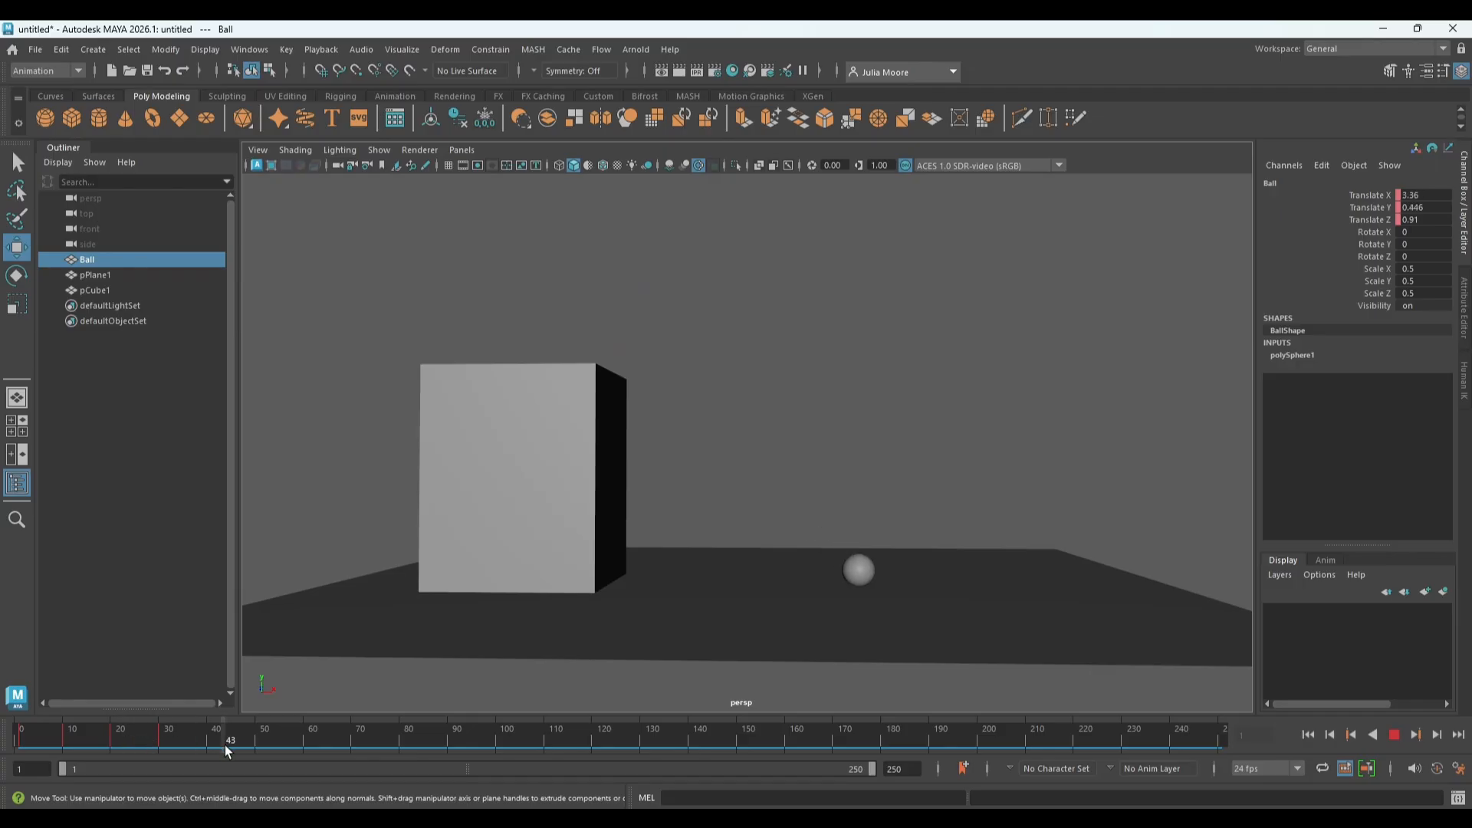
pyautogui.moveTo(224, 743)
pyautogui.mouseDown()
pyautogui.moveTo(6, 744)
pyautogui.moveTo(193, 752)
pyautogui.moveTo(6, 758)
pyautogui.moveTo(219, 767)
pyautogui.moveTo(3, 754)
pyautogui.moveTo(166, 774)
pyautogui.moveTo(5, 770)
pyautogui.moveTo(247, 785)
pyautogui.moveTo(23, 760)
pyautogui.mouseUp()
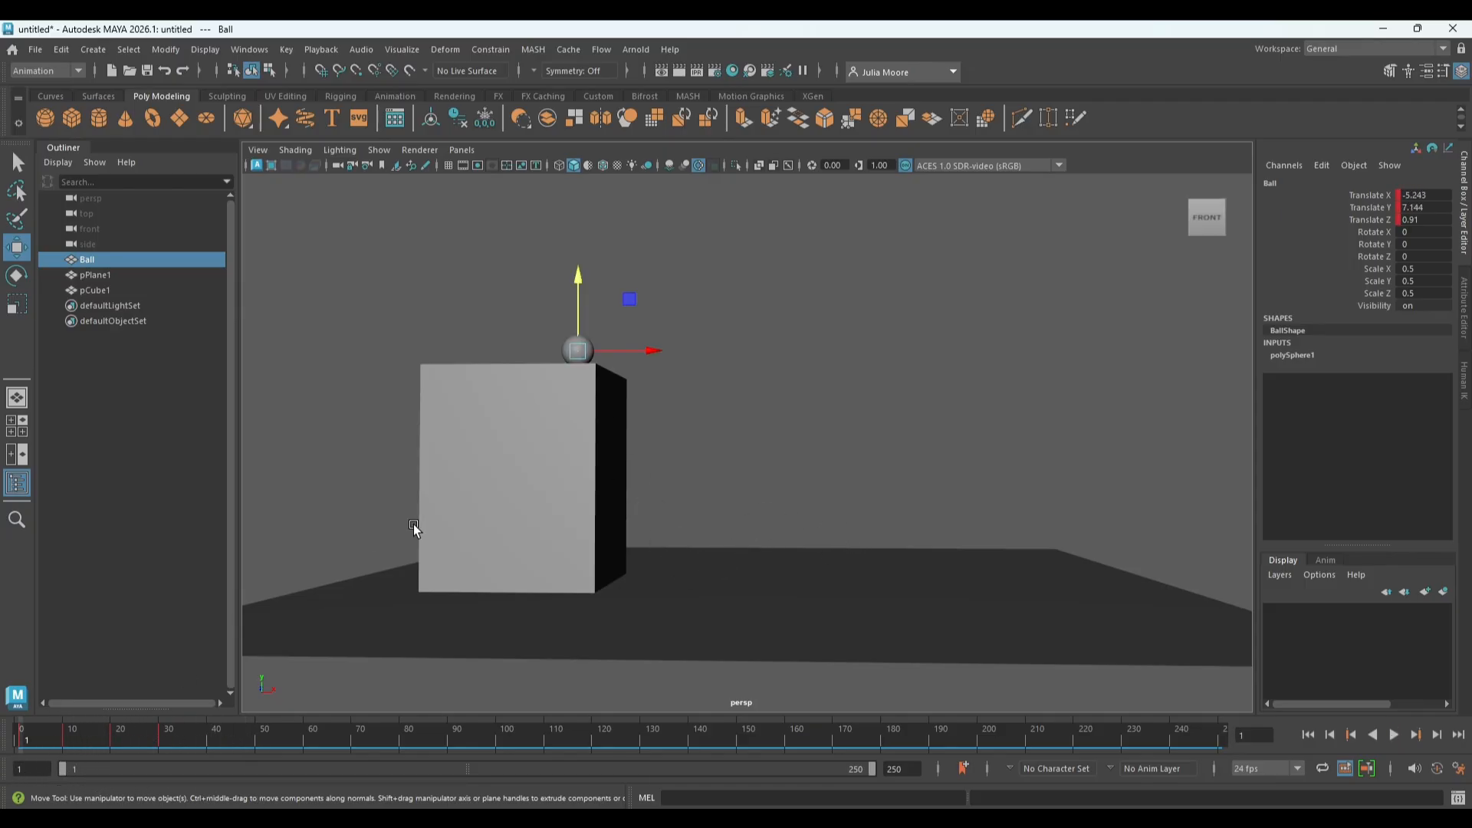
# Turn on ambient occlusion in the viewport and scrub through the bounce to check the ball's contact shadow, ending at frame 1.
pyautogui.click(669, 166)
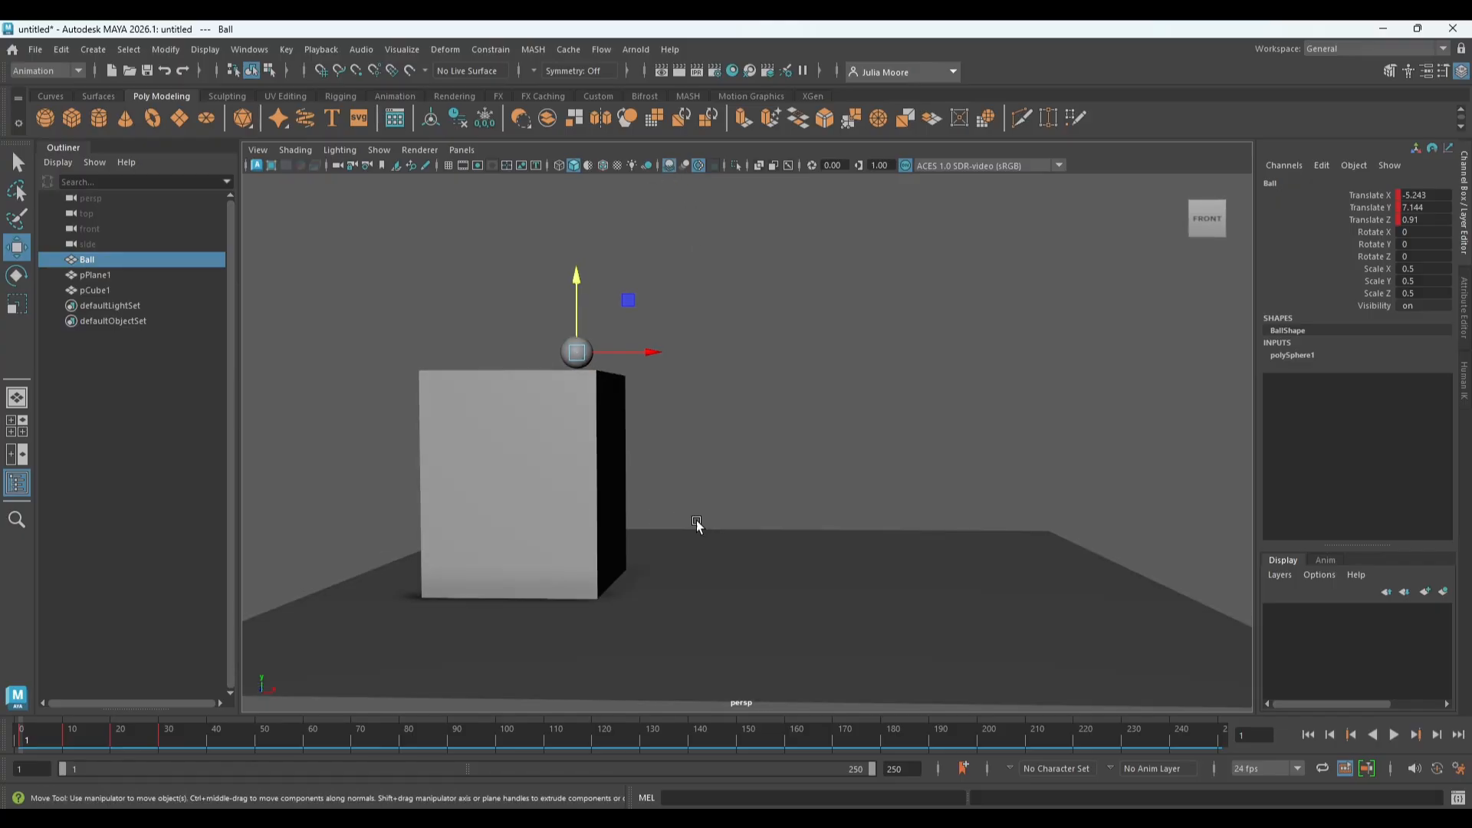
pyautogui.hotkey('alt', 'v')
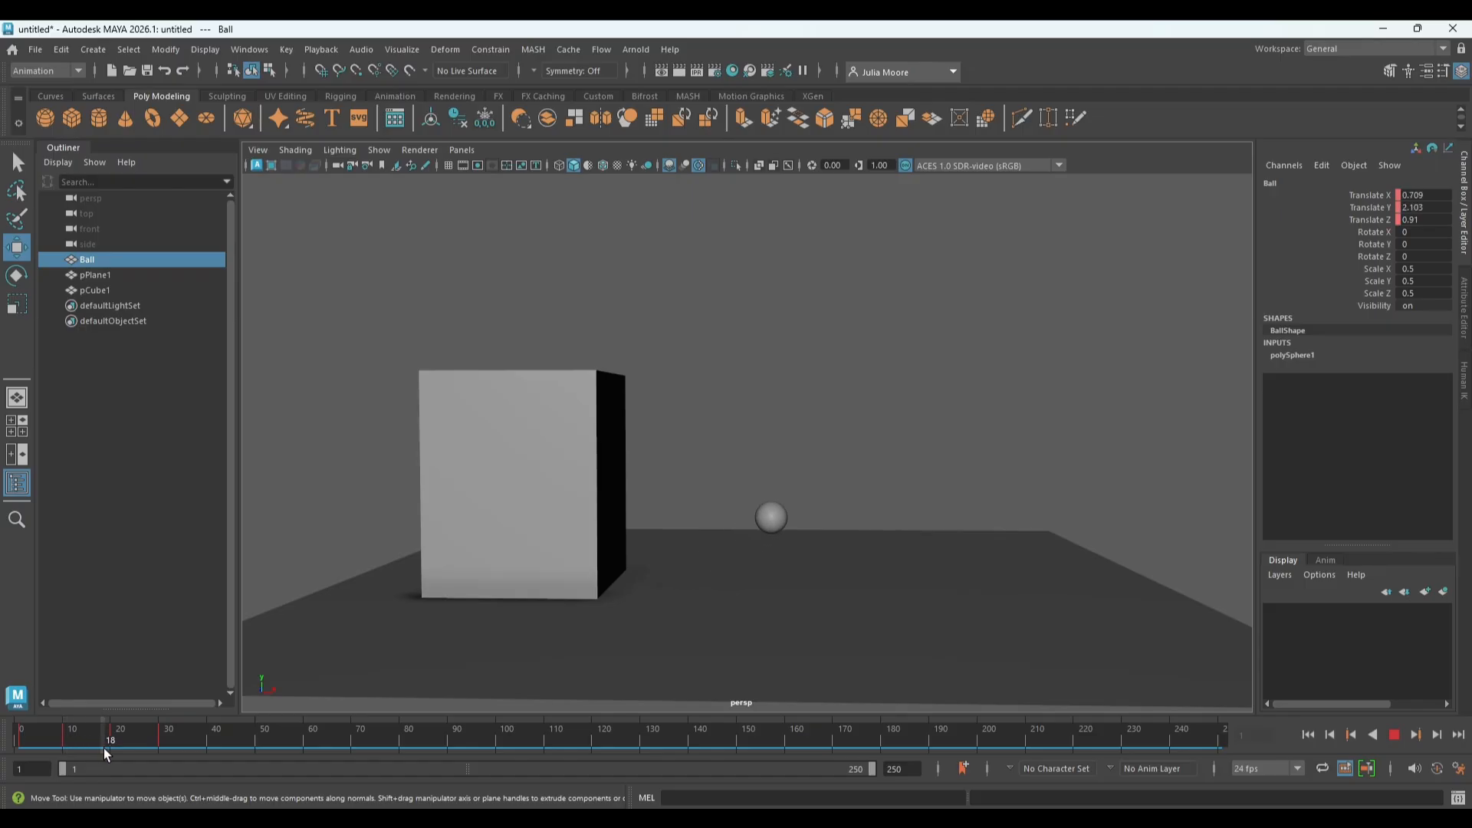
pyautogui.hotkey('alt', 'v')
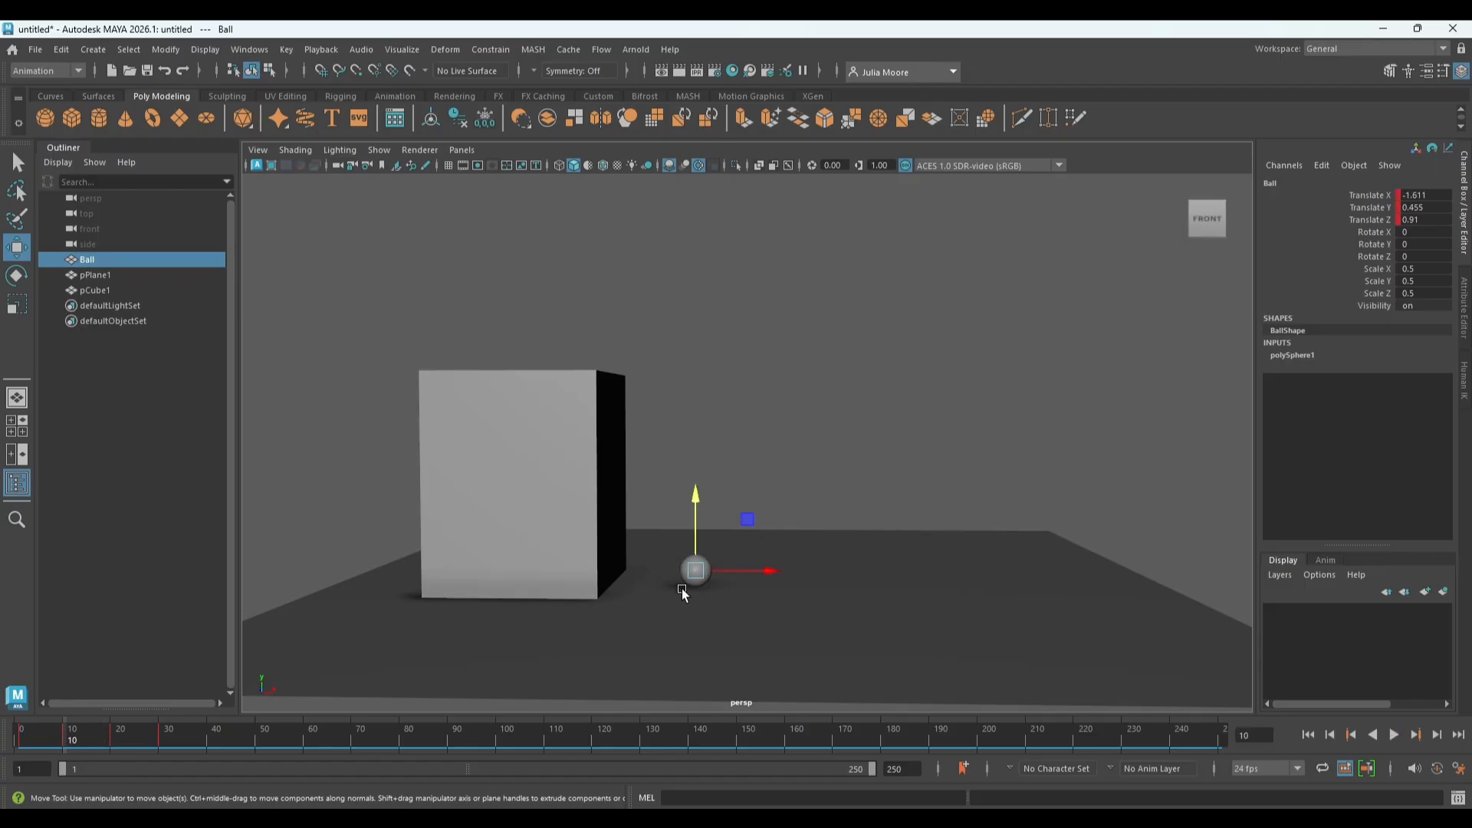
pyautogui.hotkey('alt', 'v')
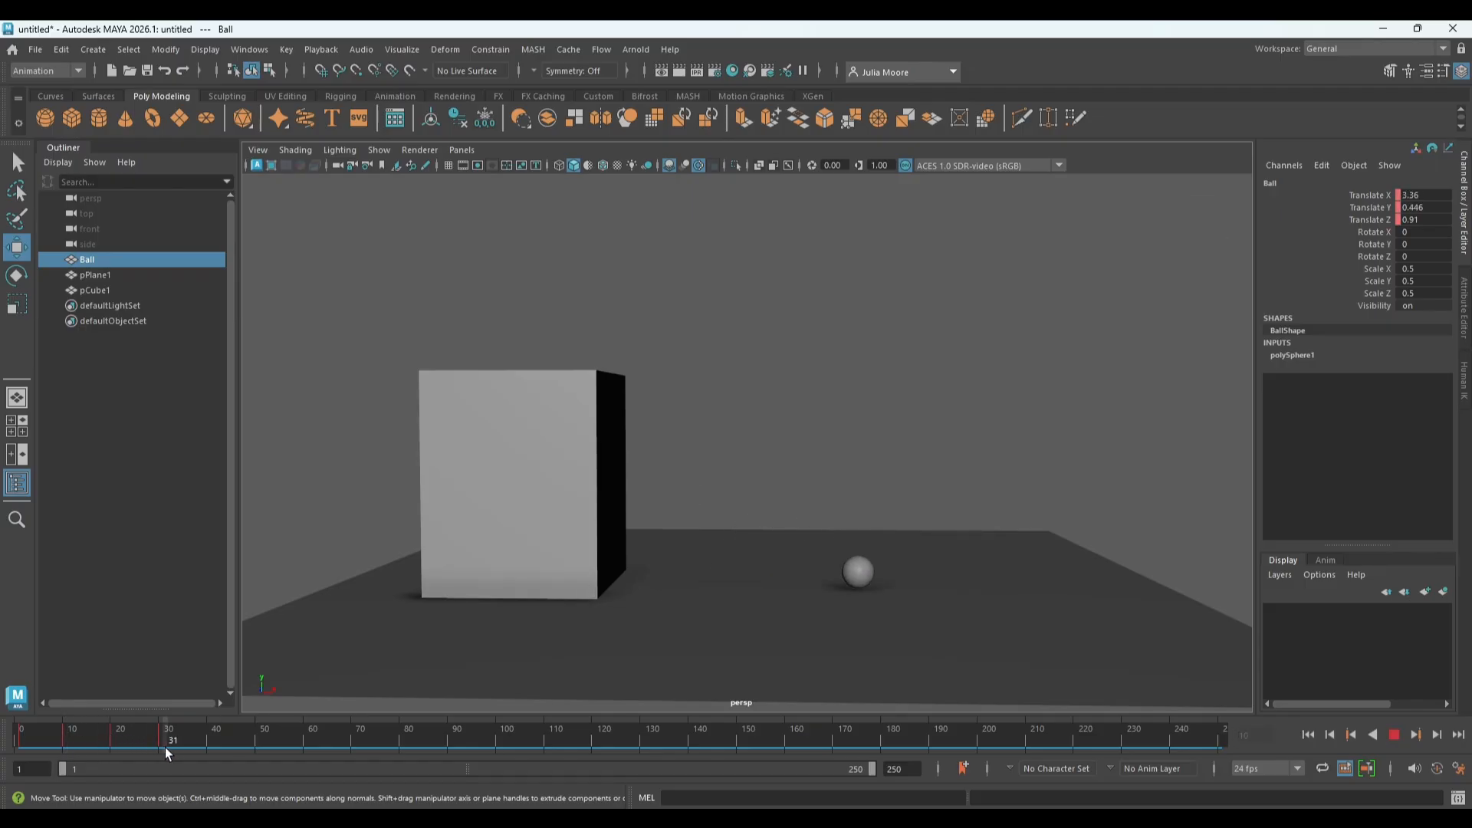
pyautogui.moveTo(164, 747)
pyautogui.mouseDown()
pyautogui.moveTo(77, 748)
pyautogui.moveTo(184, 753)
pyautogui.moveTo(17, 751)
pyautogui.moveTo(259, 762)
pyautogui.moveTo(17, 759)
pyautogui.mouseUp()
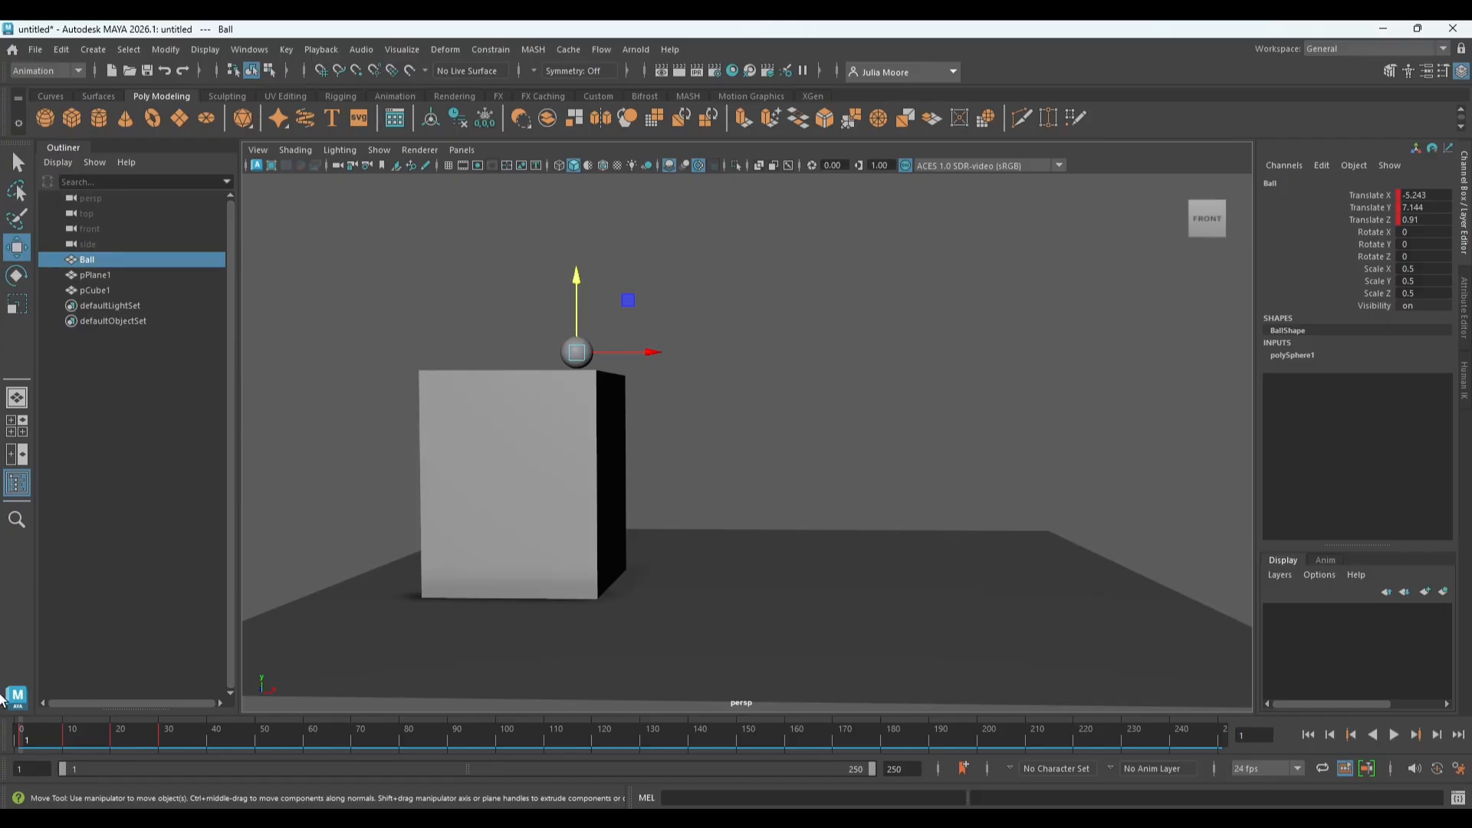
pyautogui.moveTo(18, 746)
pyautogui.mouseDown()
pyautogui.moveTo(174, 761)
pyautogui.moveTo(20, 759)
pyautogui.mouseUp()
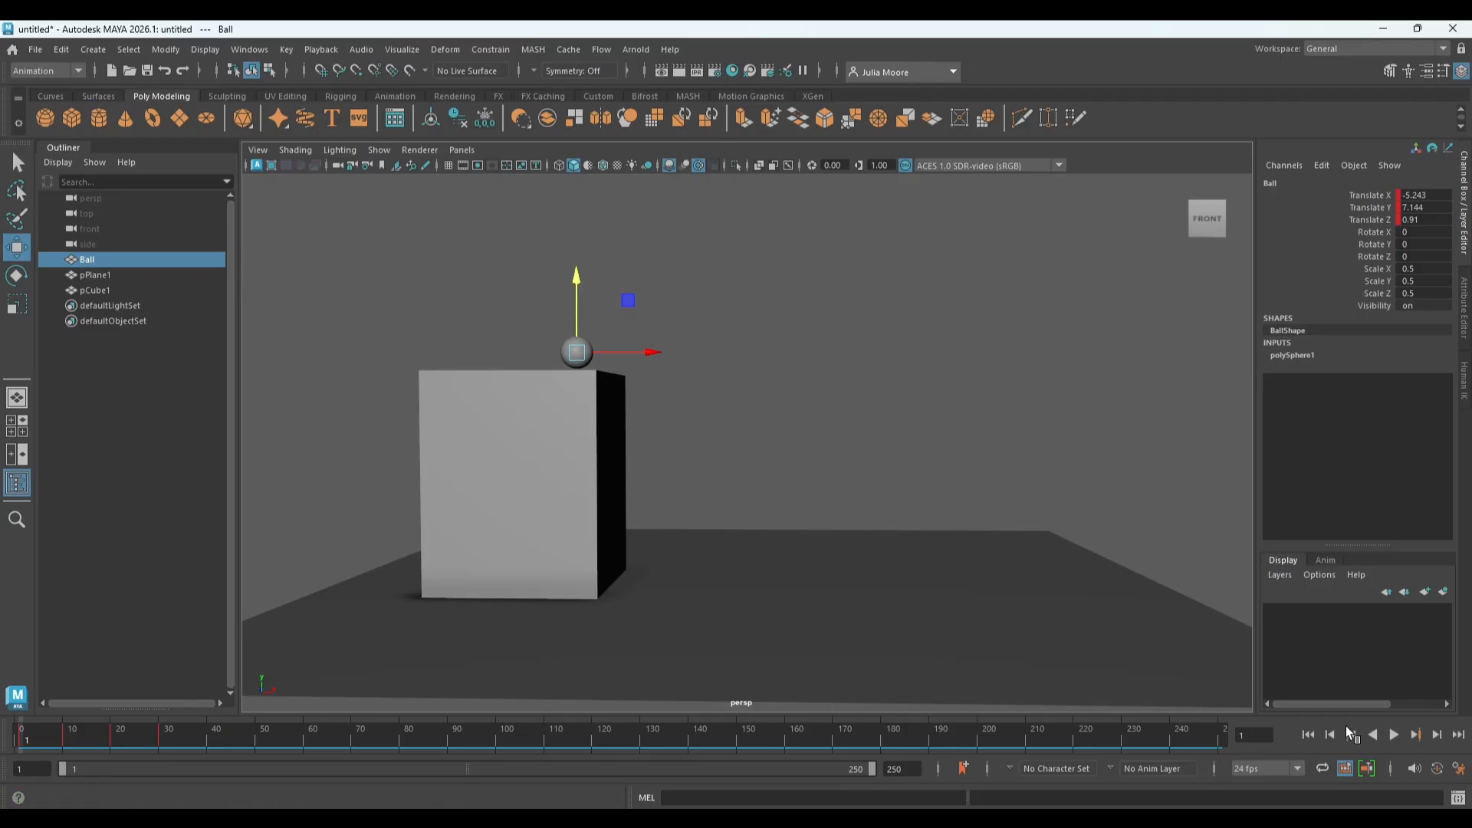
# Play the ball's bounce from frame 1 twice in real time to check its timing, ending at frame 1.
pyautogui.click(1394, 734)
pyautogui.click(1395, 735)
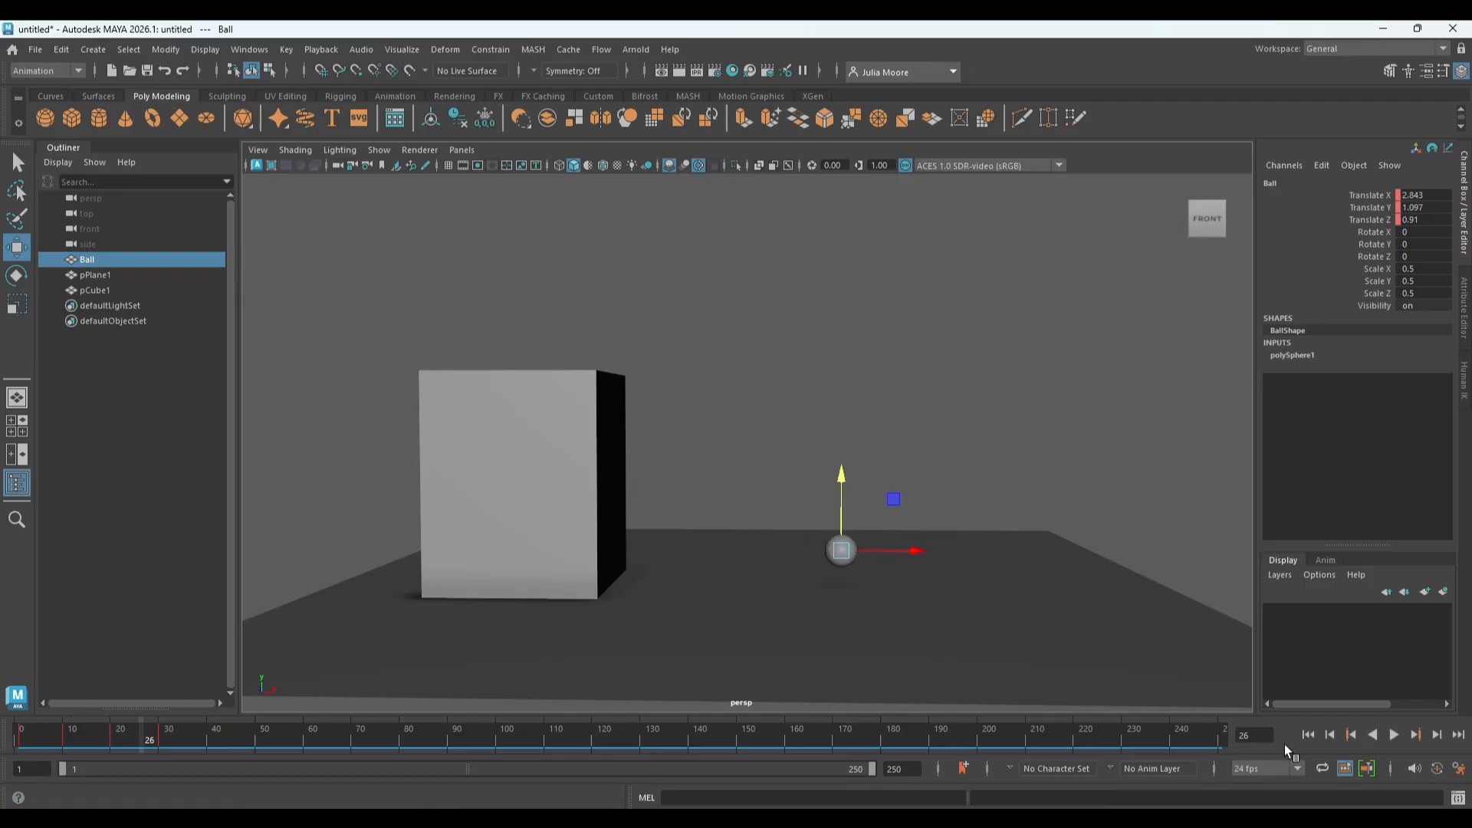
pyautogui.moveTo(259, 735); pyautogui.dragTo(21, 735)
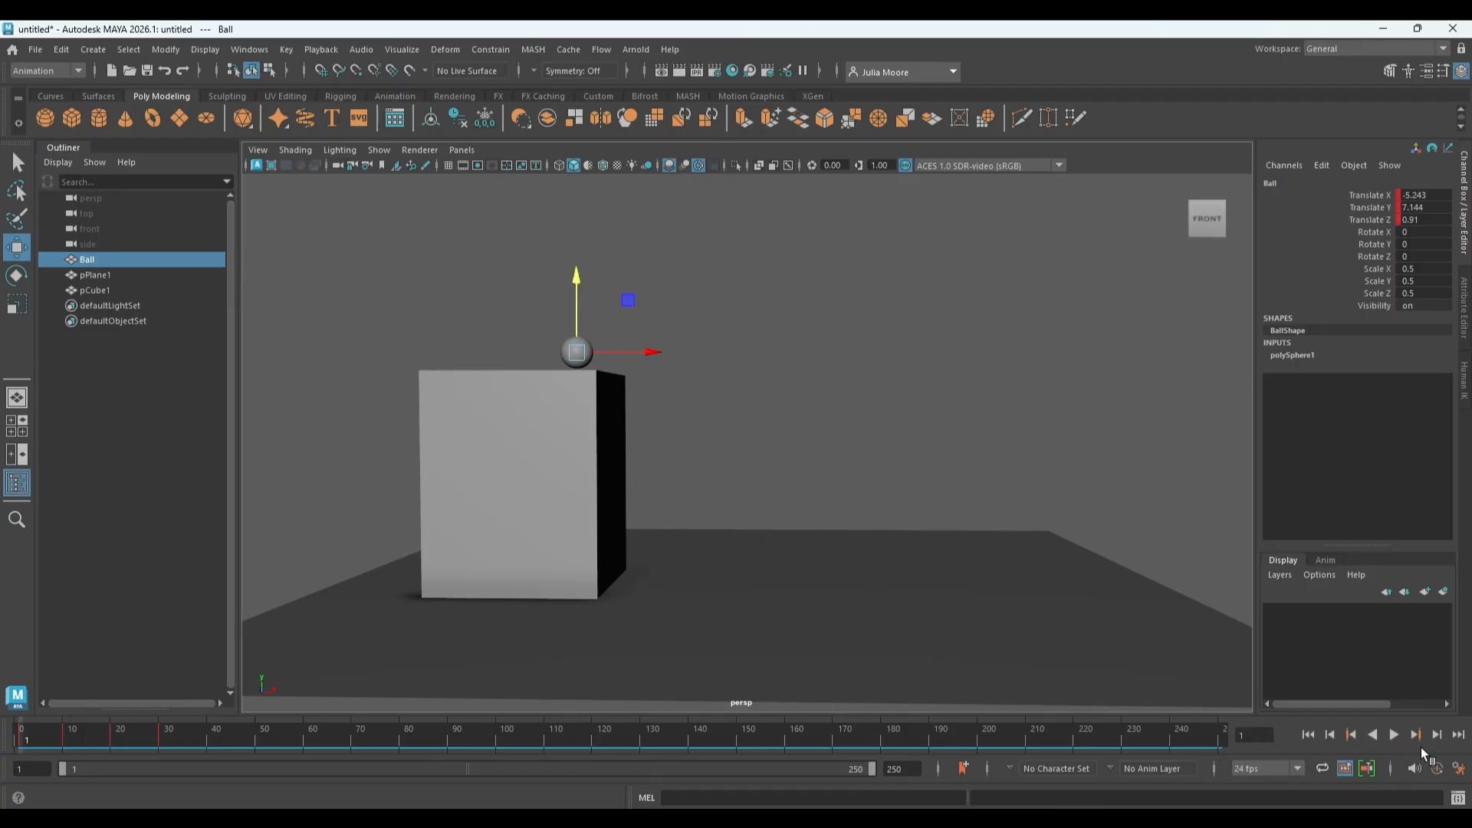
pyautogui.click(1394, 735)
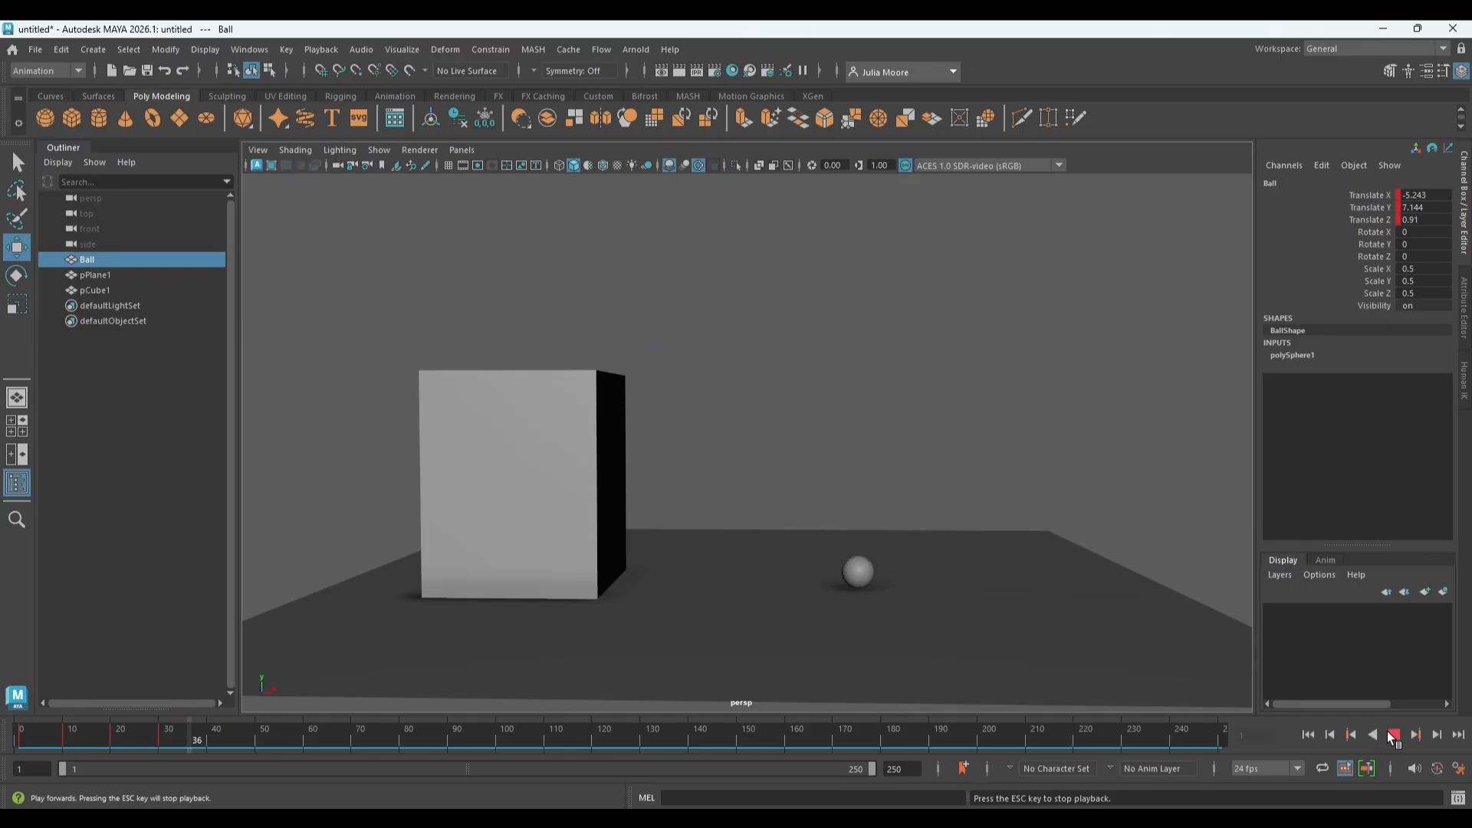
pyautogui.click(1394, 735)
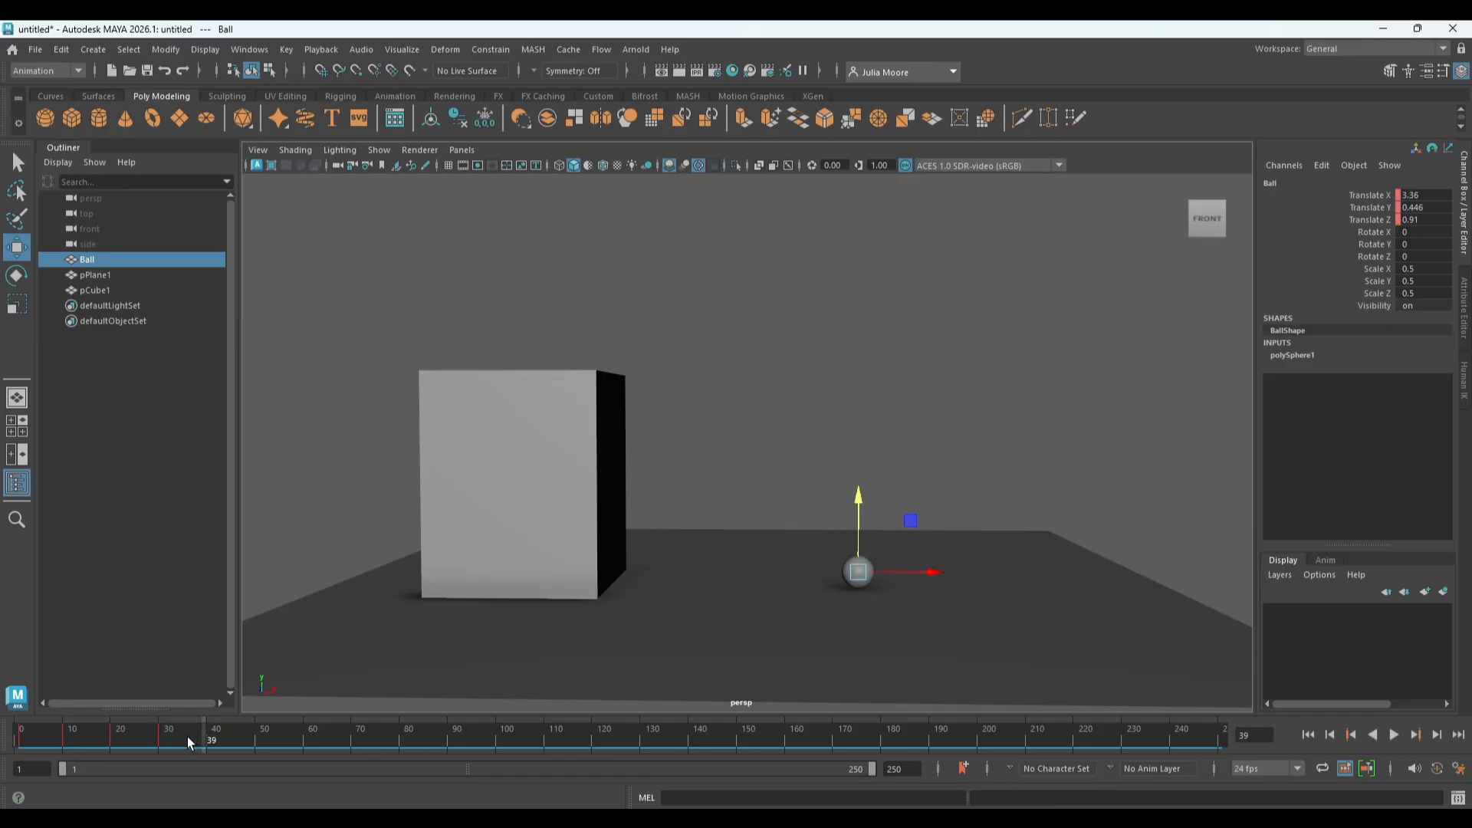
pyautogui.moveTo(187, 736); pyautogui.dragTo(2, 734)
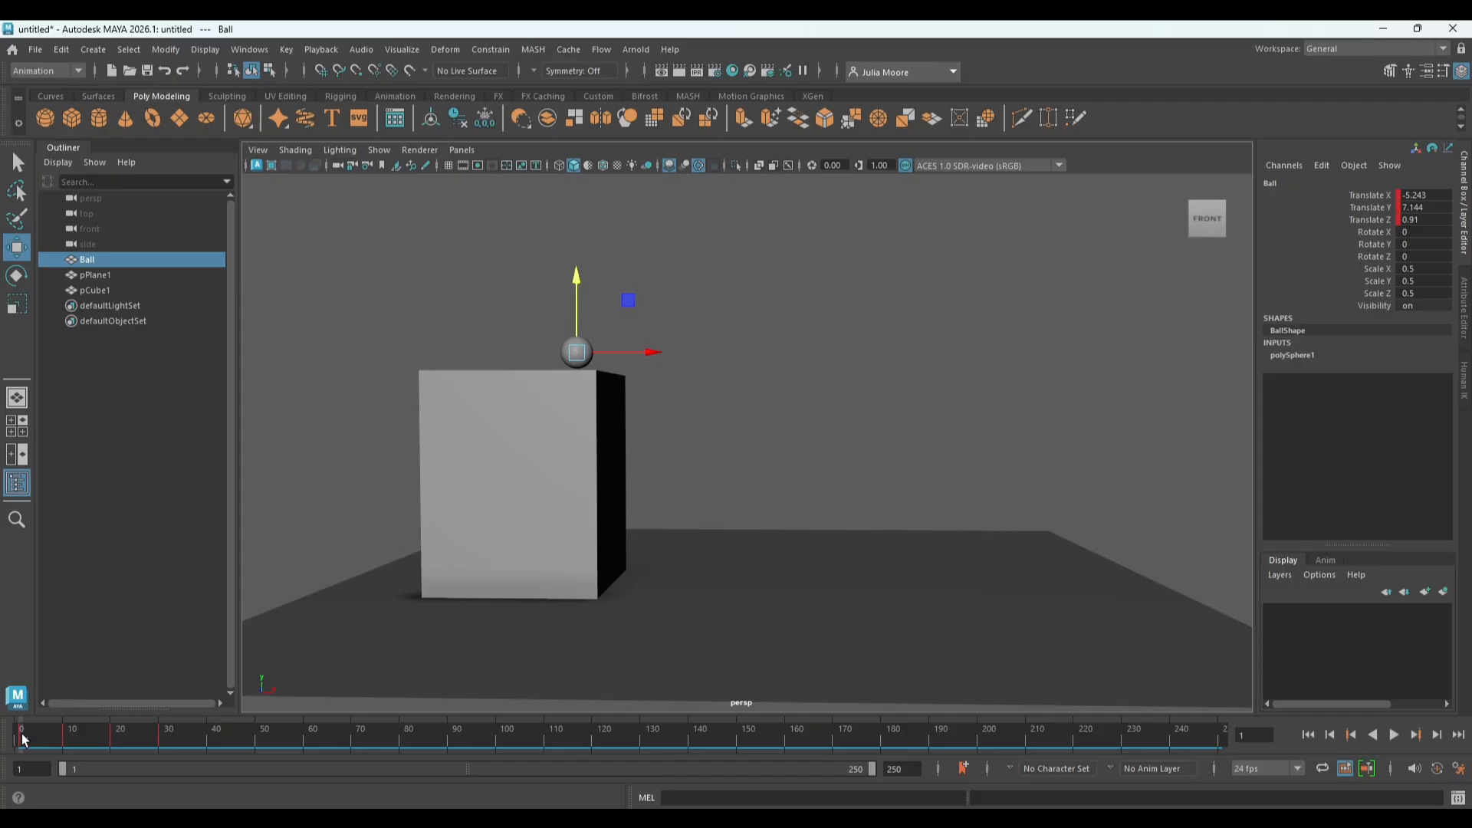
# Shift the ball's keyframes in the frame range 1–32 about 5 frames forward on the timeline, then reselect the ball at frame 1.
pyautogui.keyDown('shift'); pyautogui.moveTo(21, 738); pyautogui.dragTo(173, 750); pyautogui.keyUp('shift')
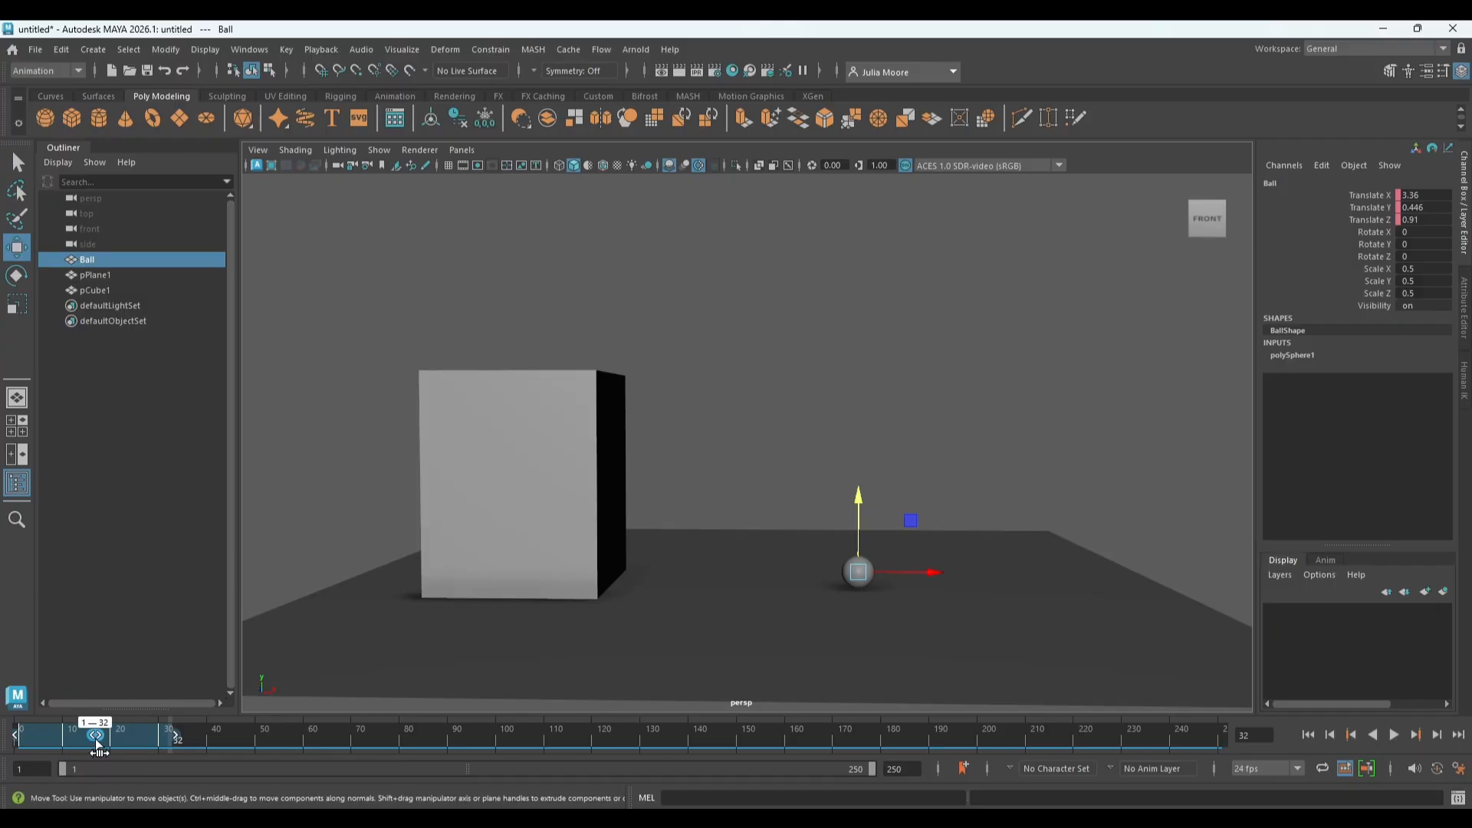
pyautogui.moveTo(98, 747); pyautogui.dragTo(122, 744)
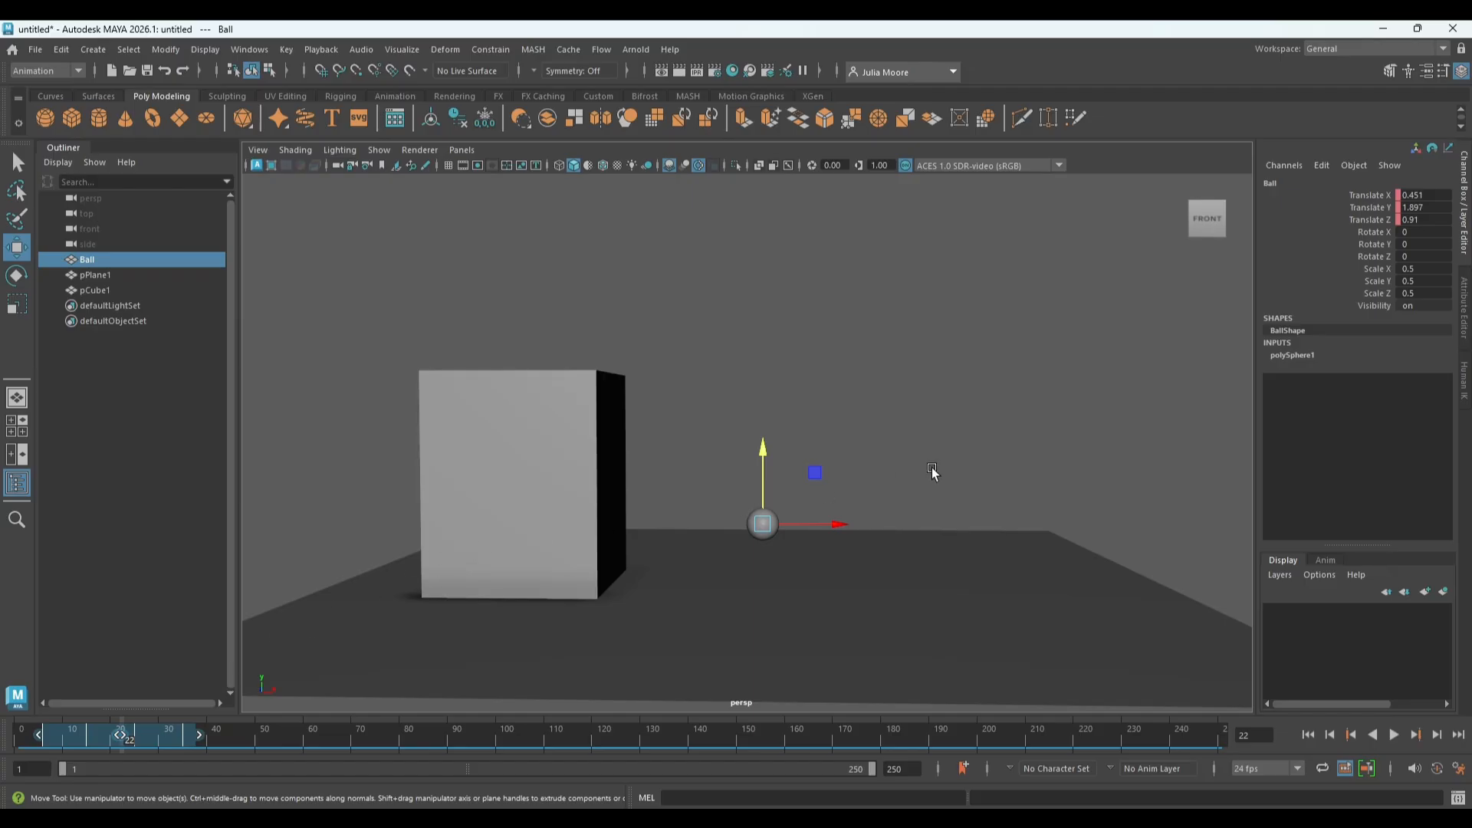
pyautogui.click(954, 638)
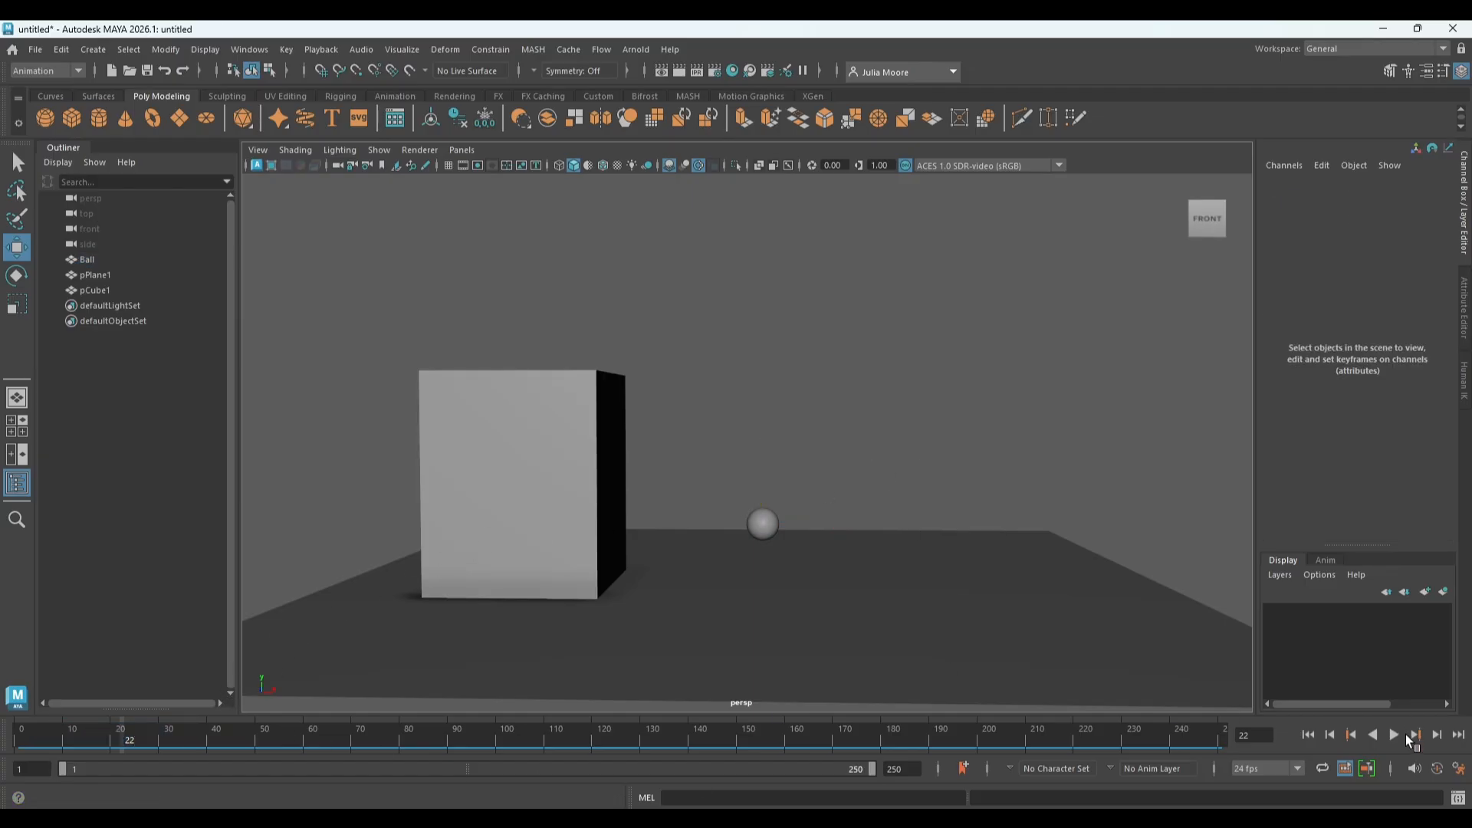
pyautogui.moveTo(161, 744); pyautogui.dragTo(5, 741)
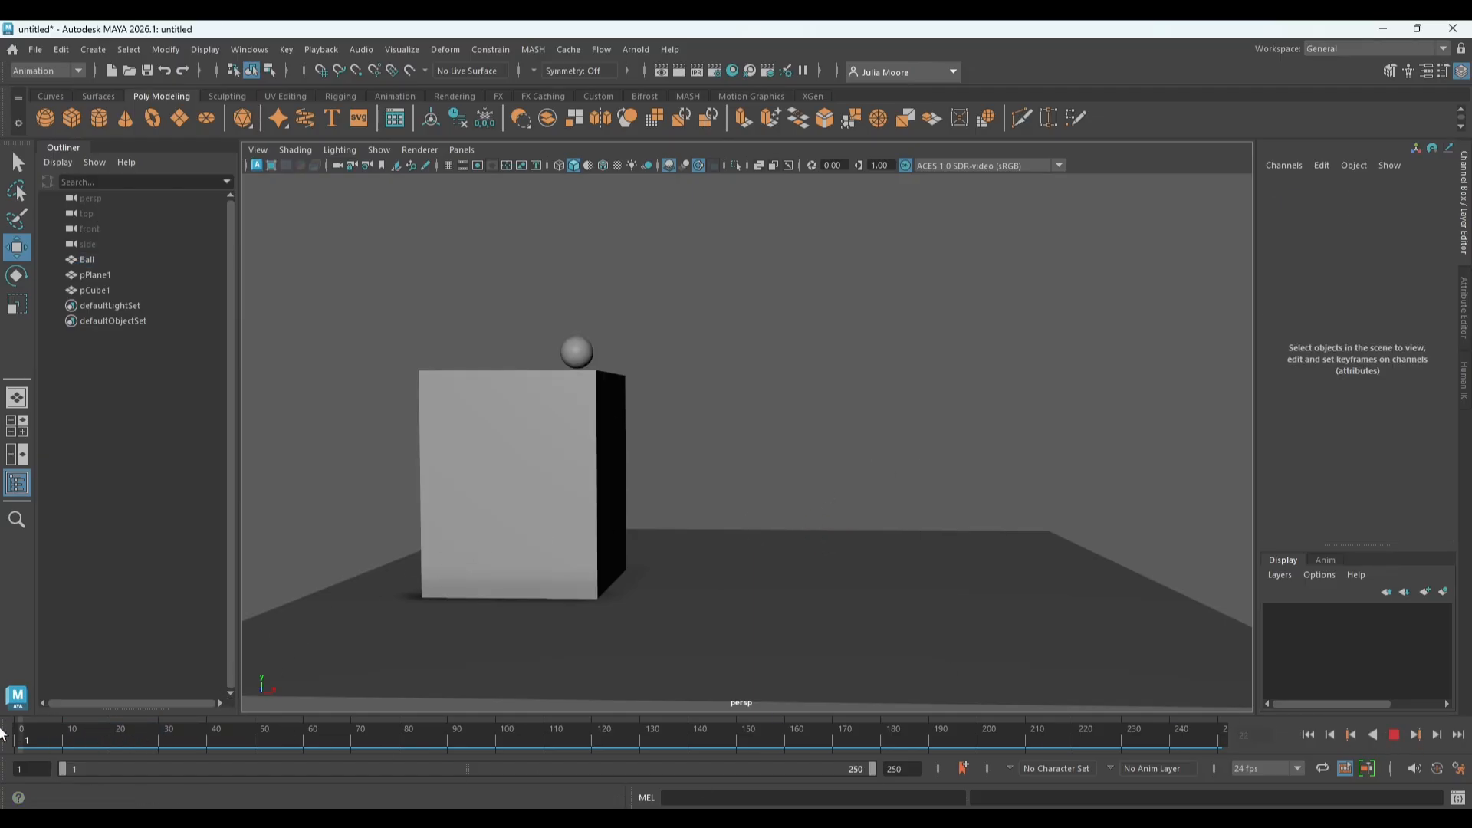
pyautogui.click(583, 355)
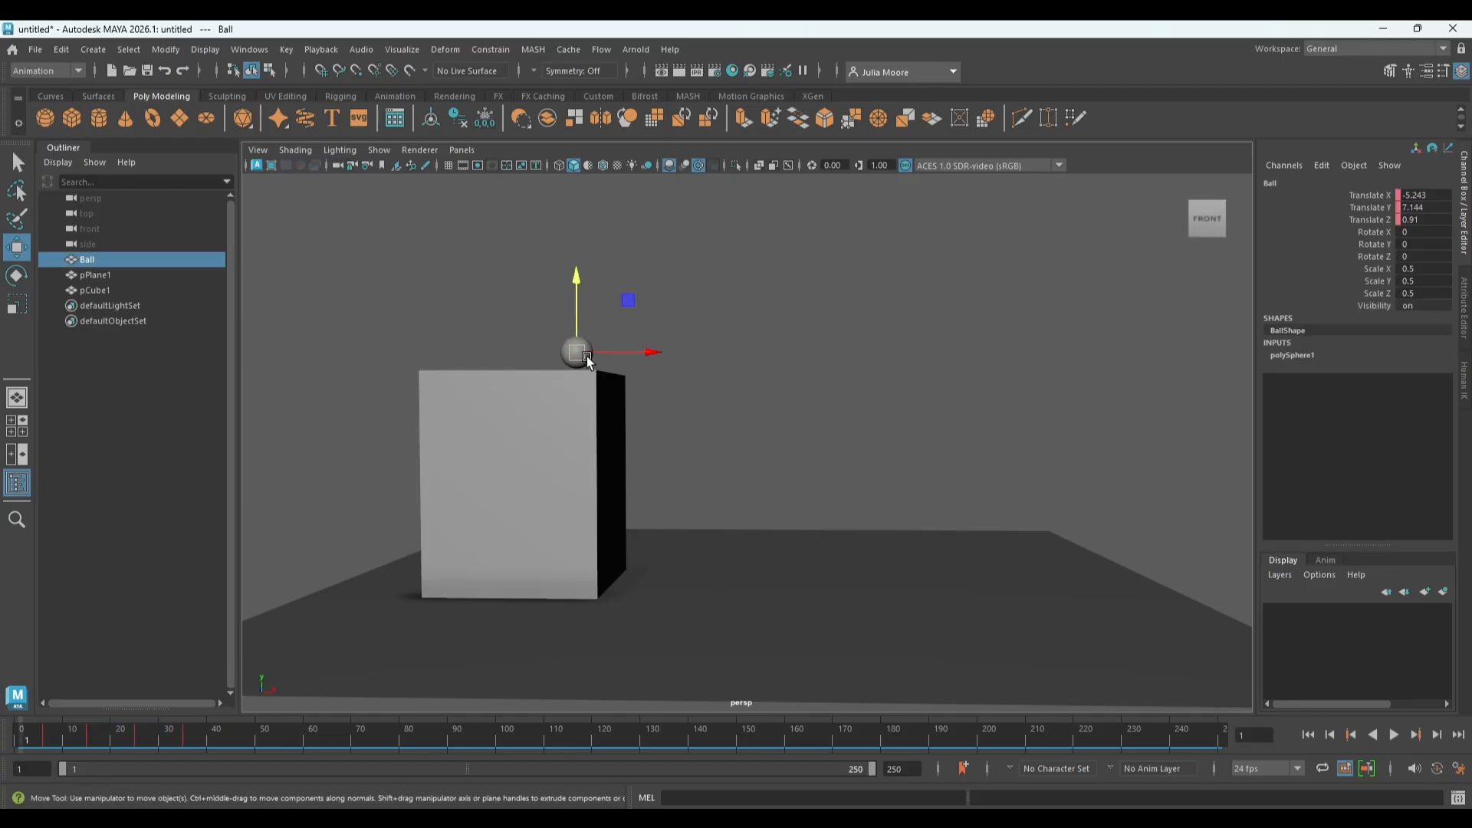
# Play and scrub the shifted bounce animation from frame 1 to examine the ball's initial hold and timing, returning to frame 1.
pyautogui.click(1394, 734)
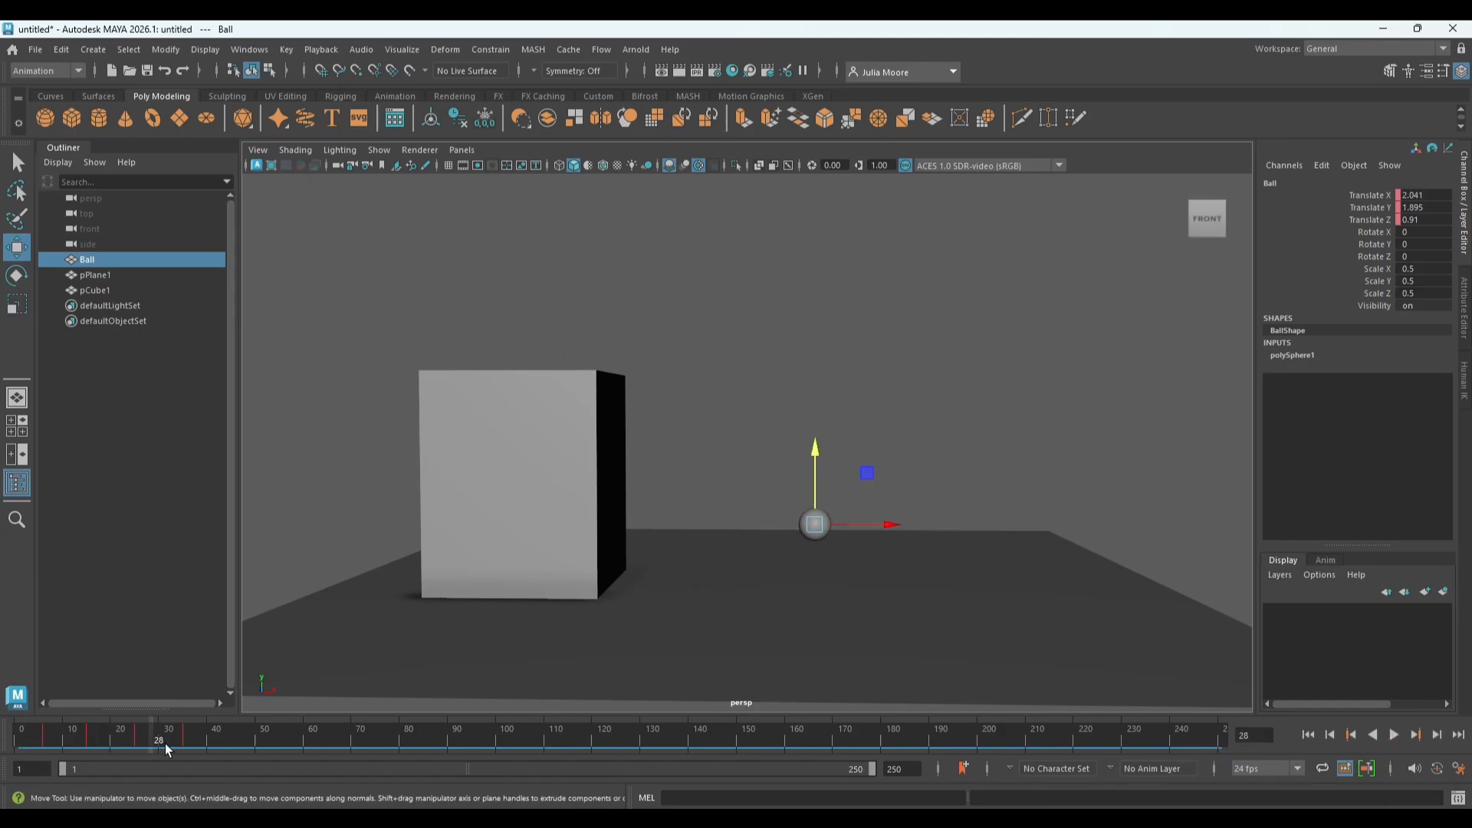
pyautogui.moveTo(168, 750); pyautogui.dragTo(26, 739)
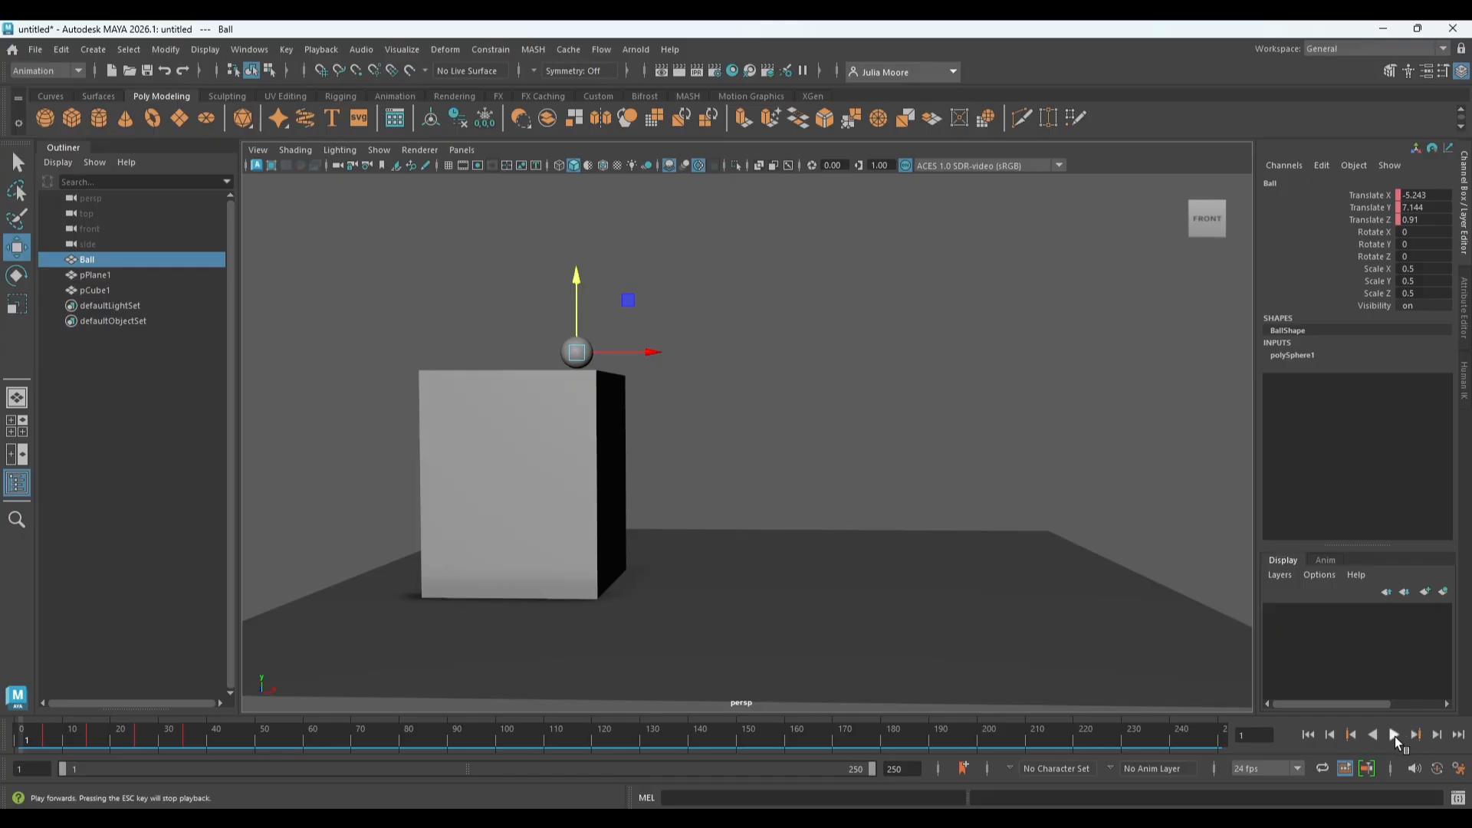
pyautogui.click(1394, 735)
pyautogui.click(1394, 734)
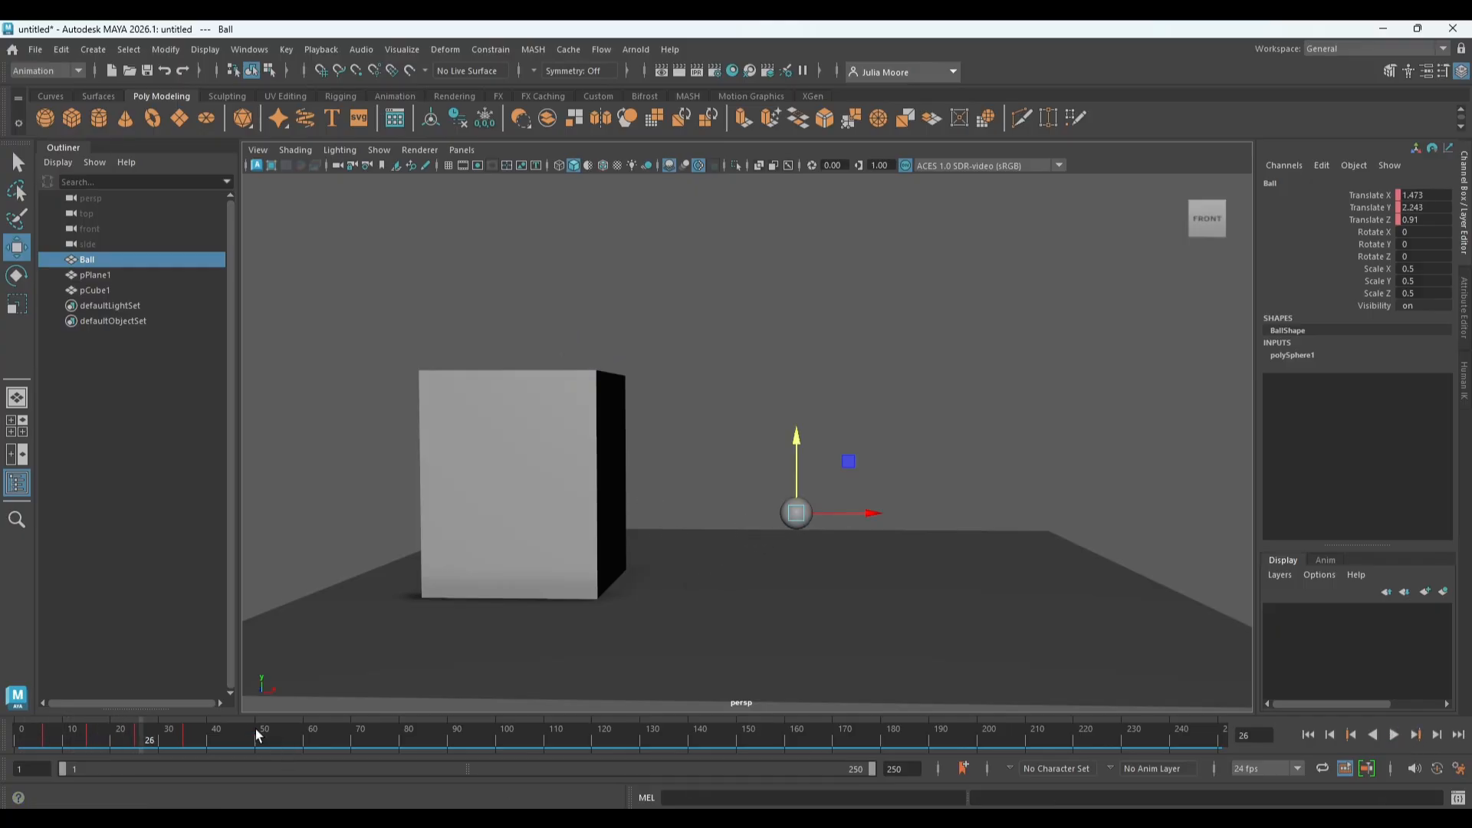
pyautogui.moveTo(257, 735); pyautogui.dragTo(2, 747)
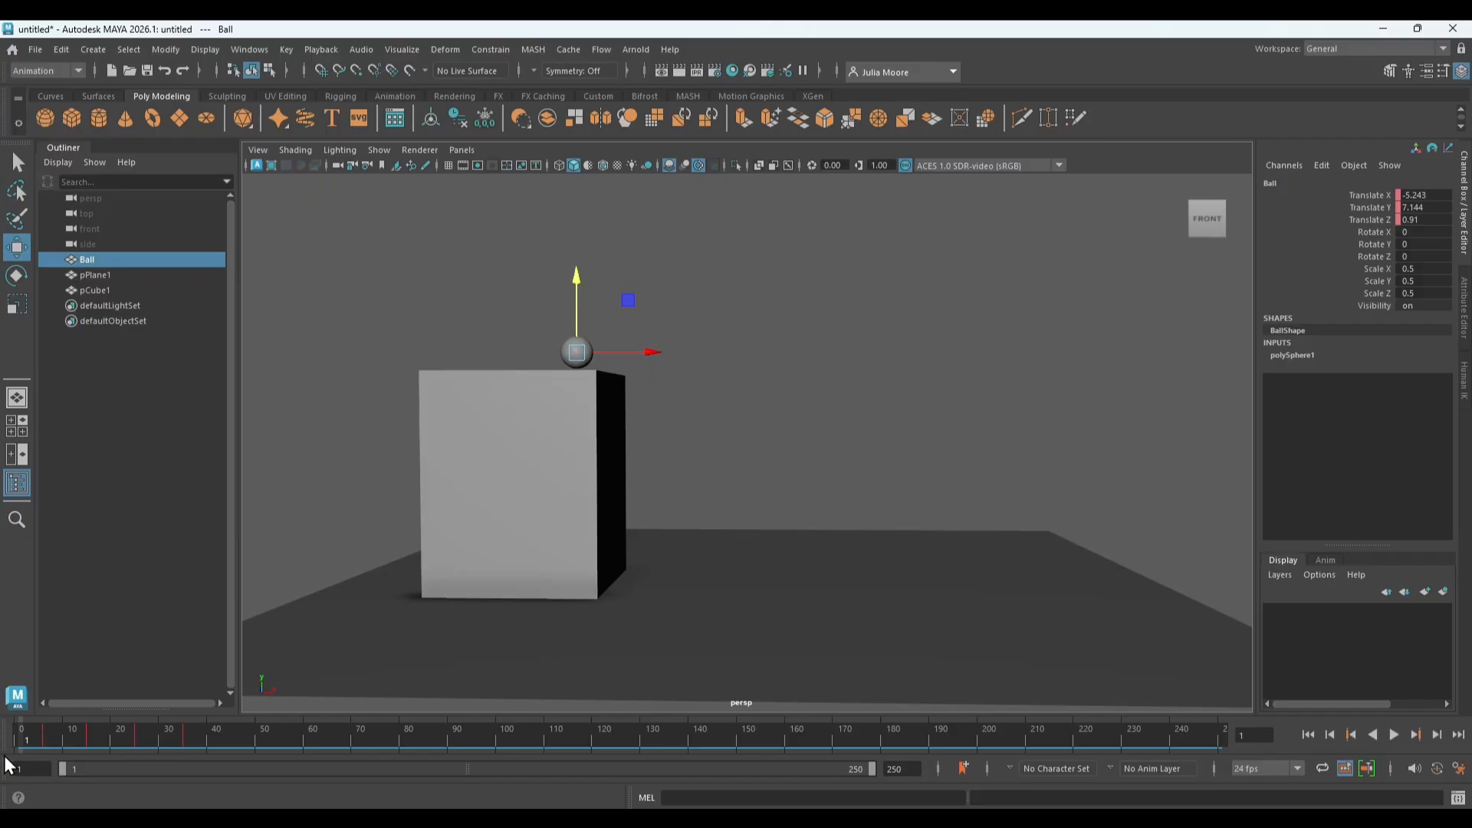
pyautogui.moveTo(14, 743); pyautogui.dragTo(190, 769)
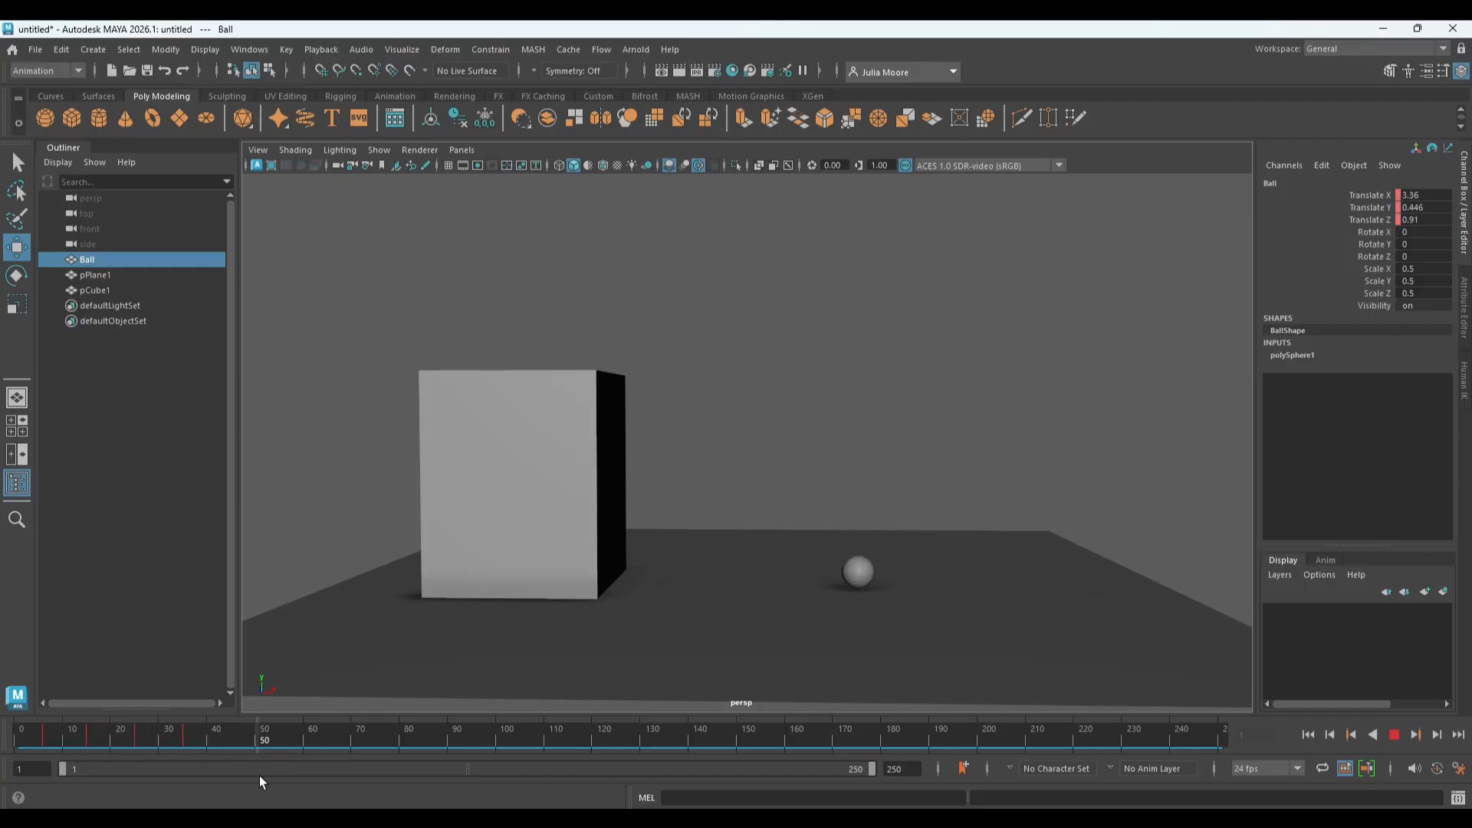
pyautogui.moveTo(281, 777); pyautogui.dragTo(3, 764)
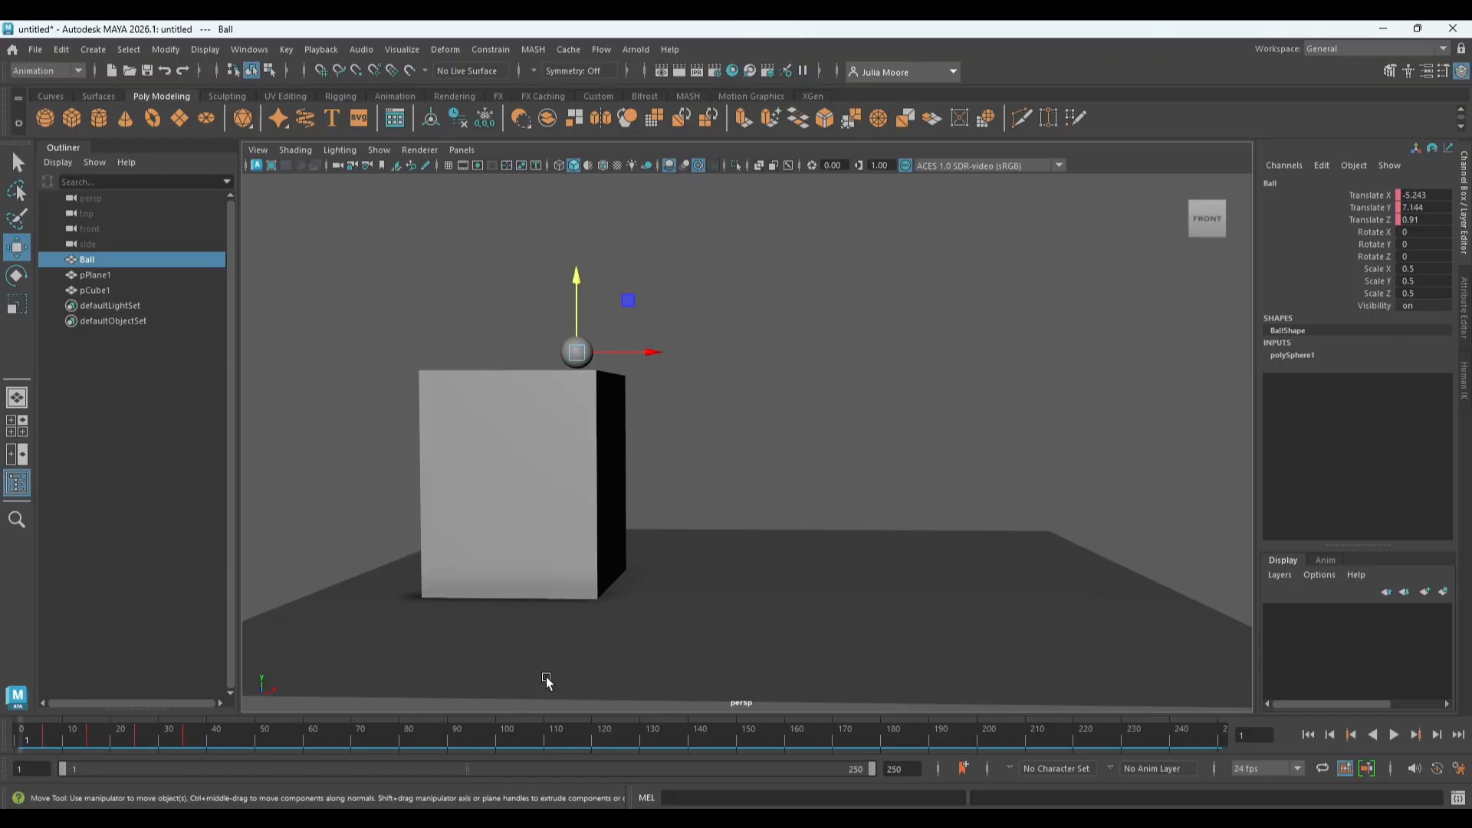